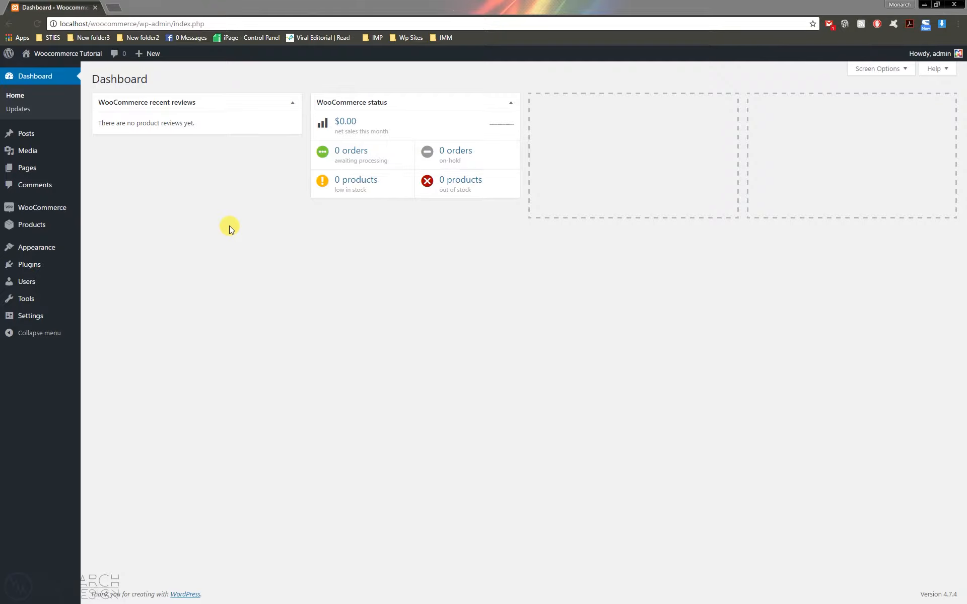
Add a product category named Pants with no parent and the default display type
{"action": "mouse_move", "coordinate": [23, 224]}
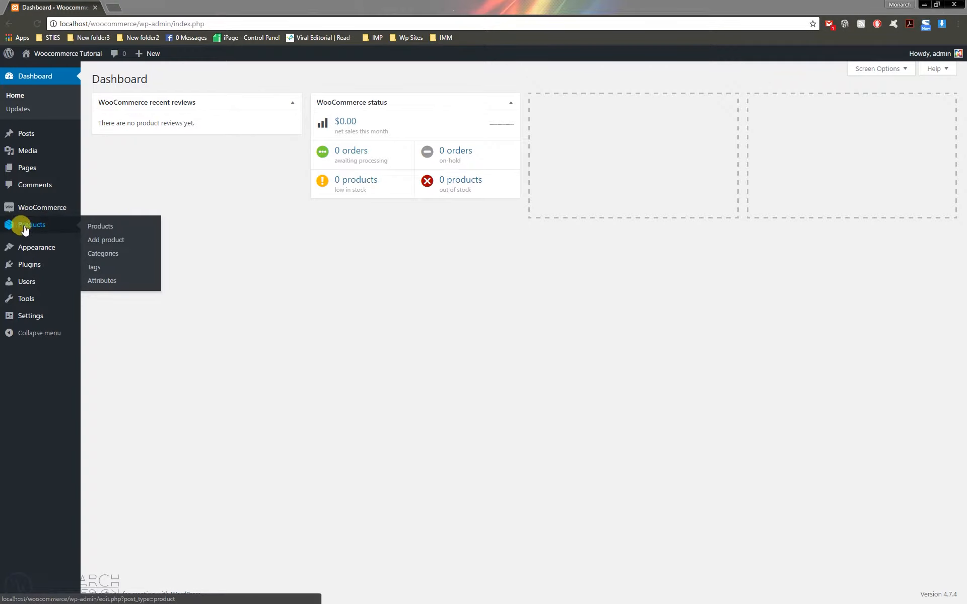
{"action": "left_click", "coordinate": [112, 255]}
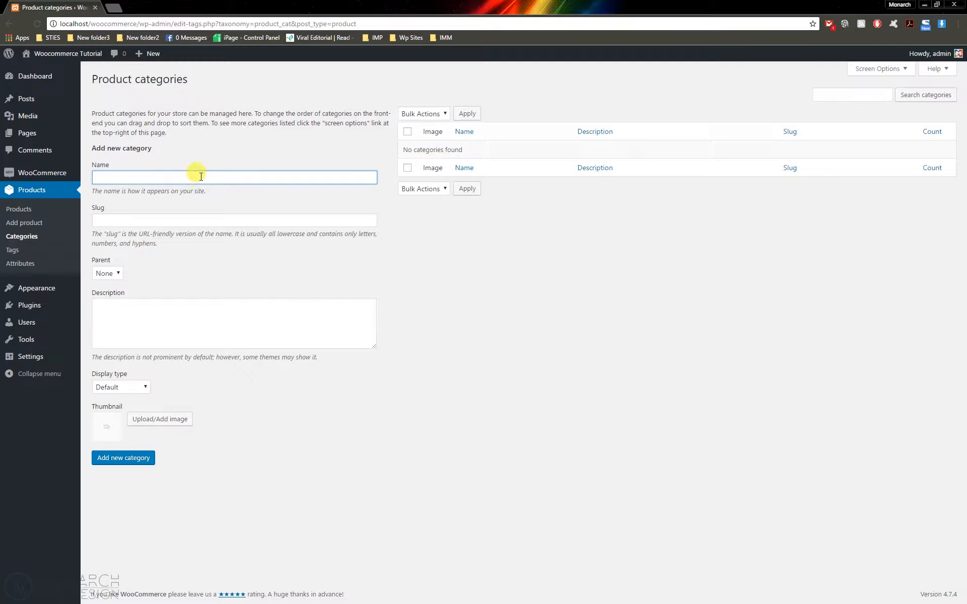
{"action": "type", "text": "Pants"}
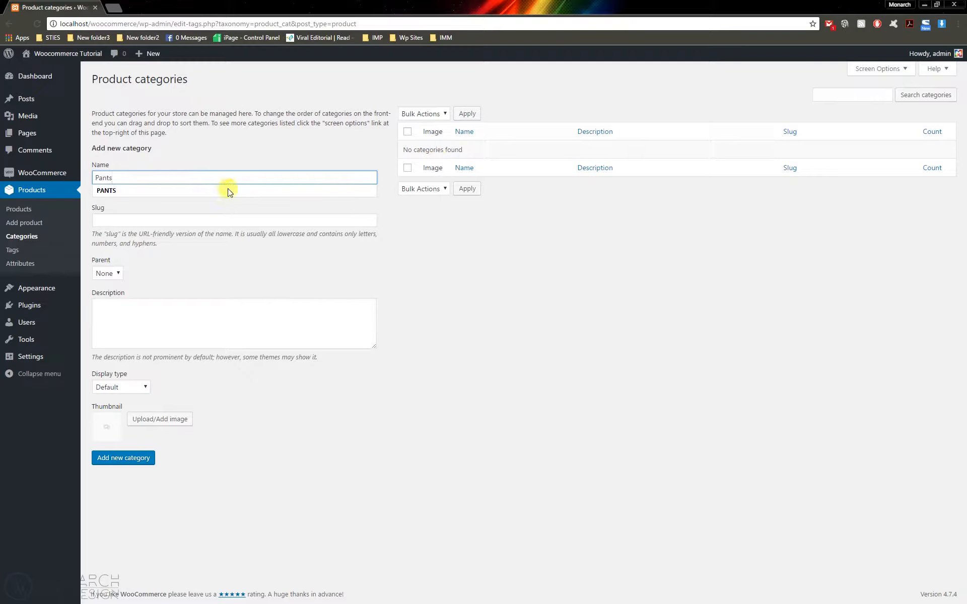
{"action": "left_click", "coordinate": [231, 217]}
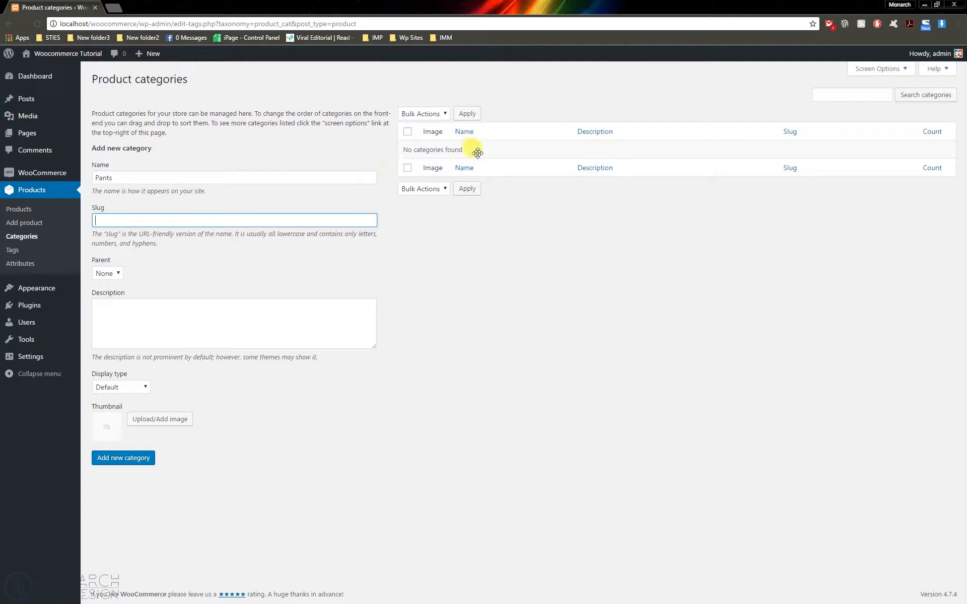
{"action": "left_click", "coordinate": [112, 275]}
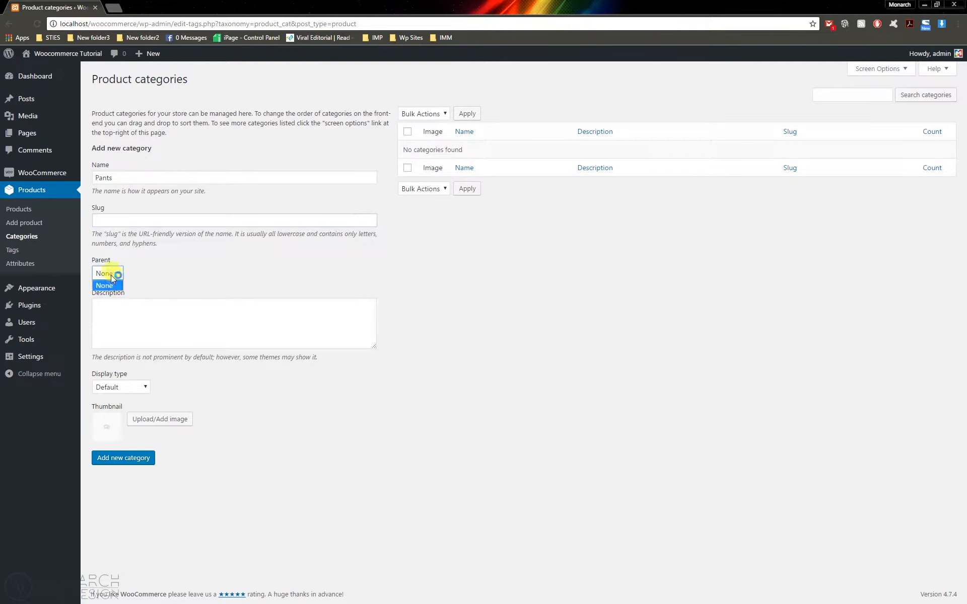
{"action": "left_click", "coordinate": [181, 272]}
{"action": "left_click", "coordinate": [140, 316]}
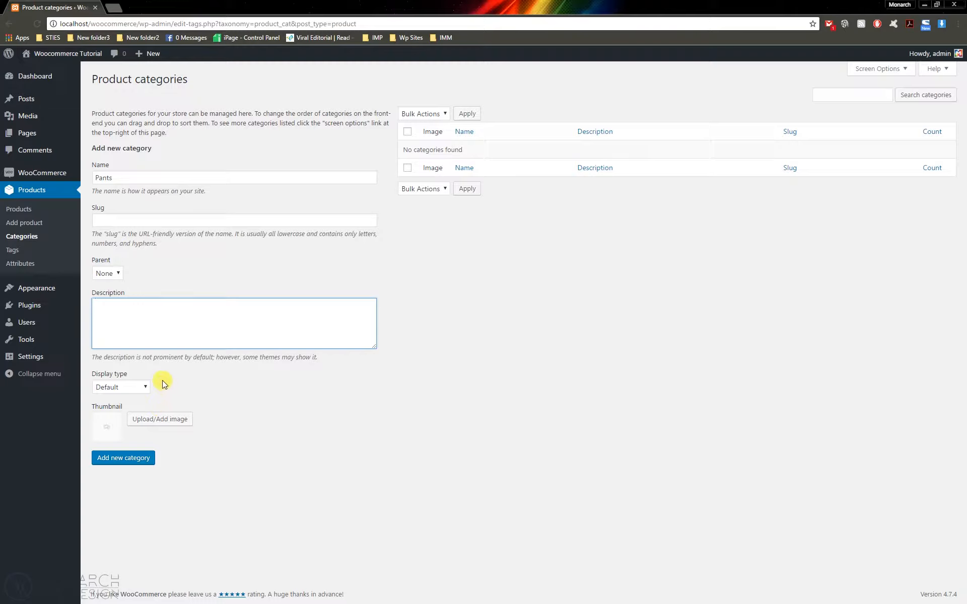
{"action": "double_click", "coordinate": [98, 179]}
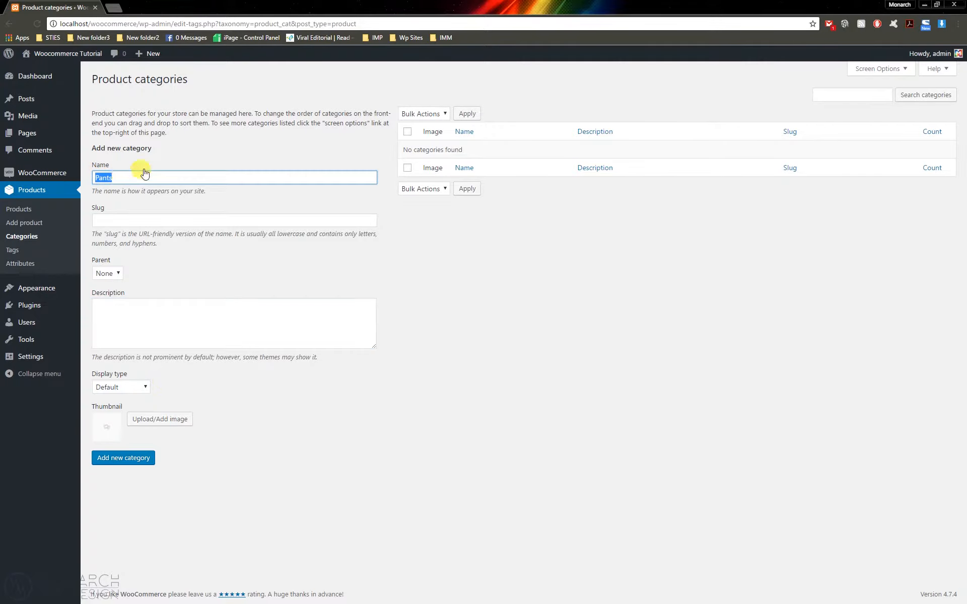
{"action": "left_click", "coordinate": [237, 416]}
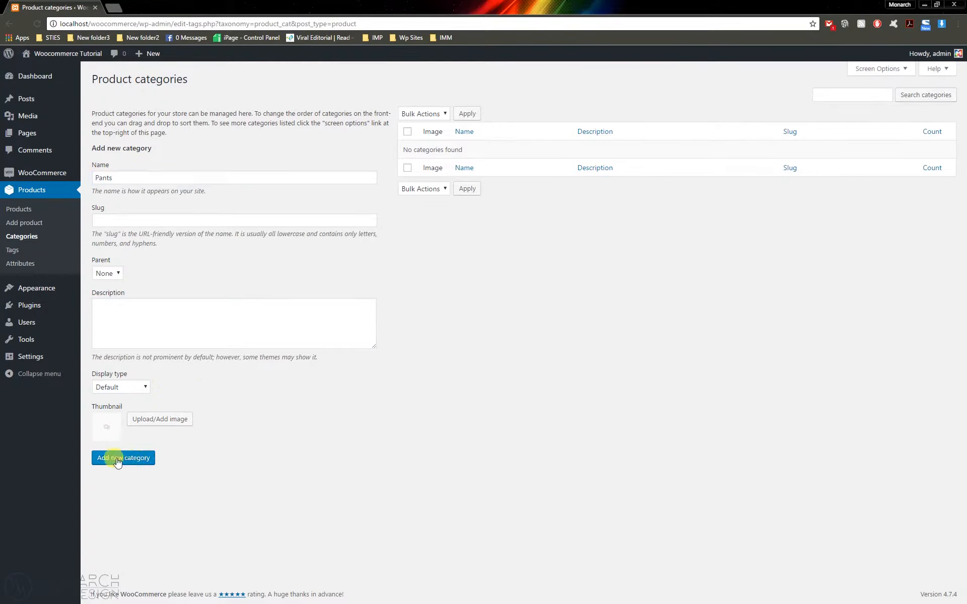
{"action": "left_click", "coordinate": [101, 463]}
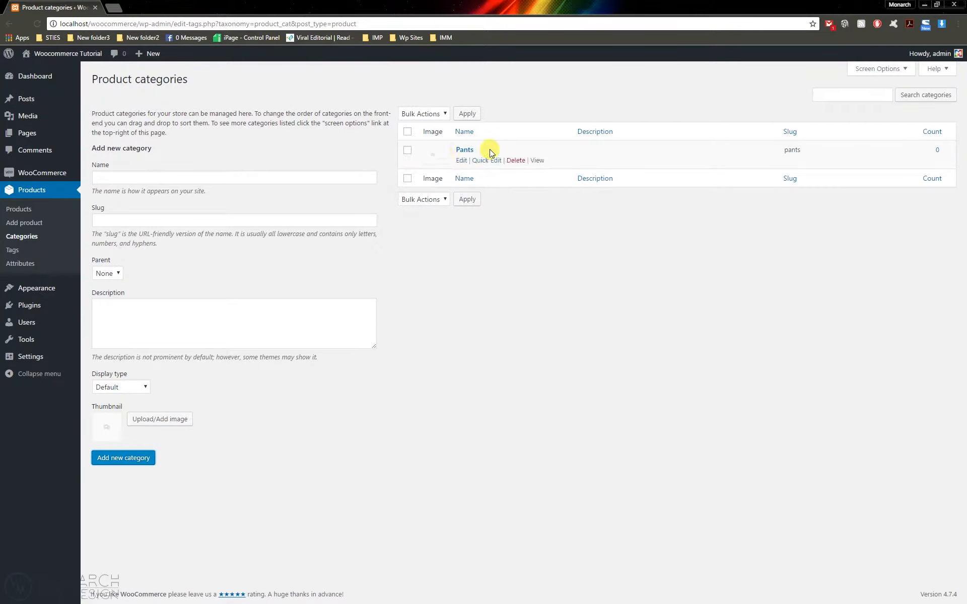
Add a product category named Denim with Pants as its parent
{"action": "left_click", "coordinate": [183, 176]}
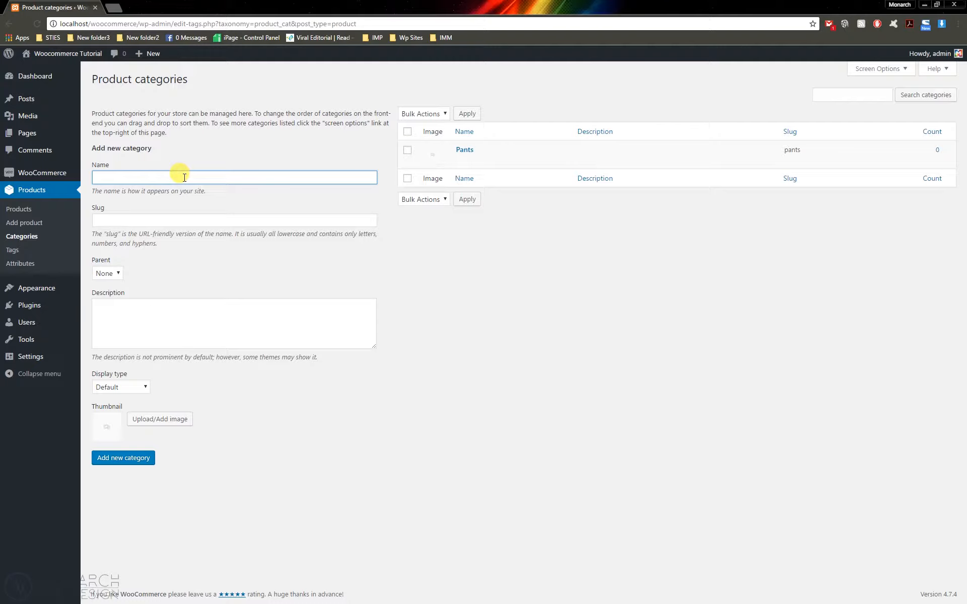
{"action": "type", "text": "Denim"}
{"action": "left_click", "coordinate": [120, 273]}
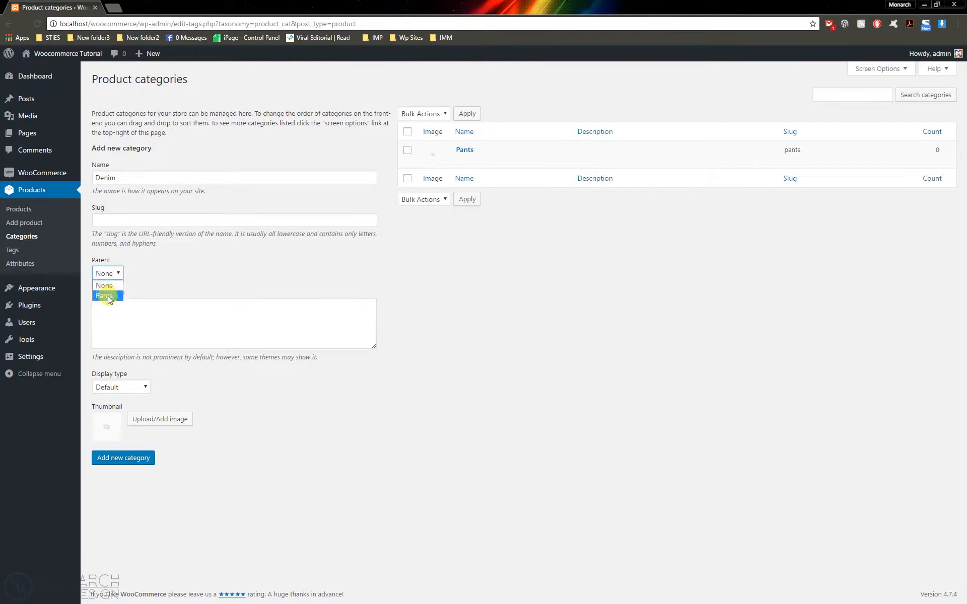
{"action": "left_click", "coordinate": [106, 295]}
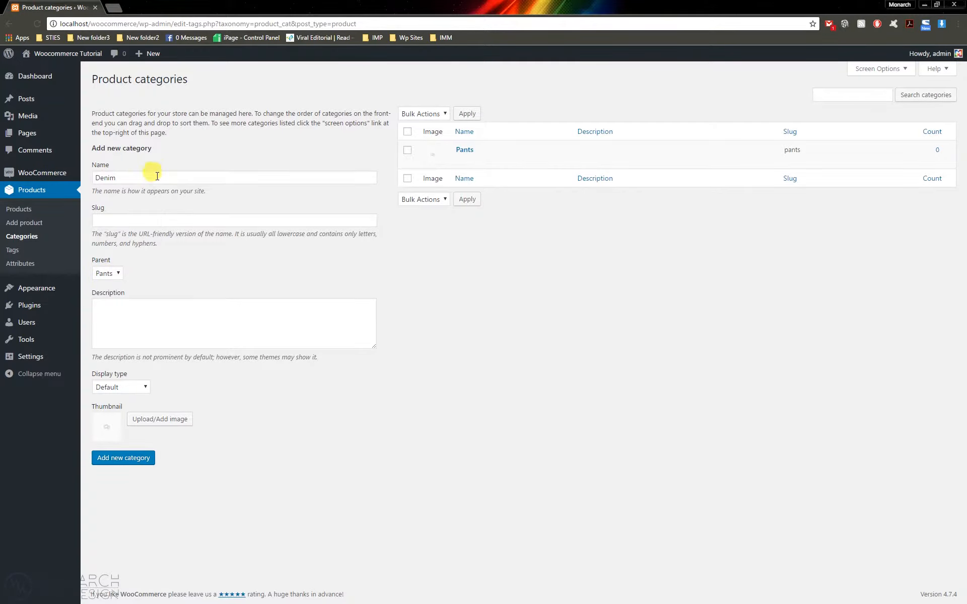
{"action": "left_click", "coordinate": [121, 464]}
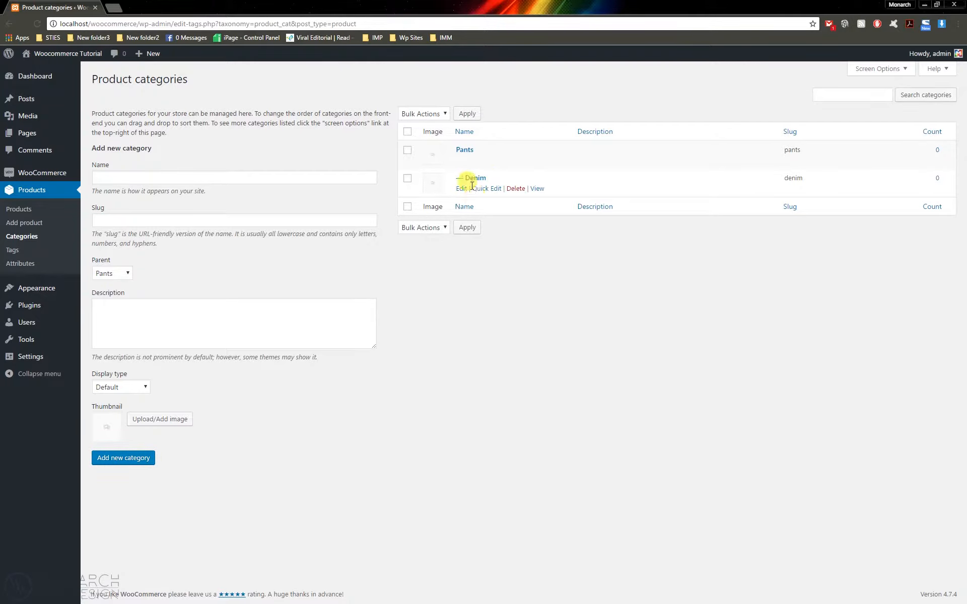
Add a product category named Example with Denim as its parent
{"action": "left_click", "coordinate": [124, 177]}
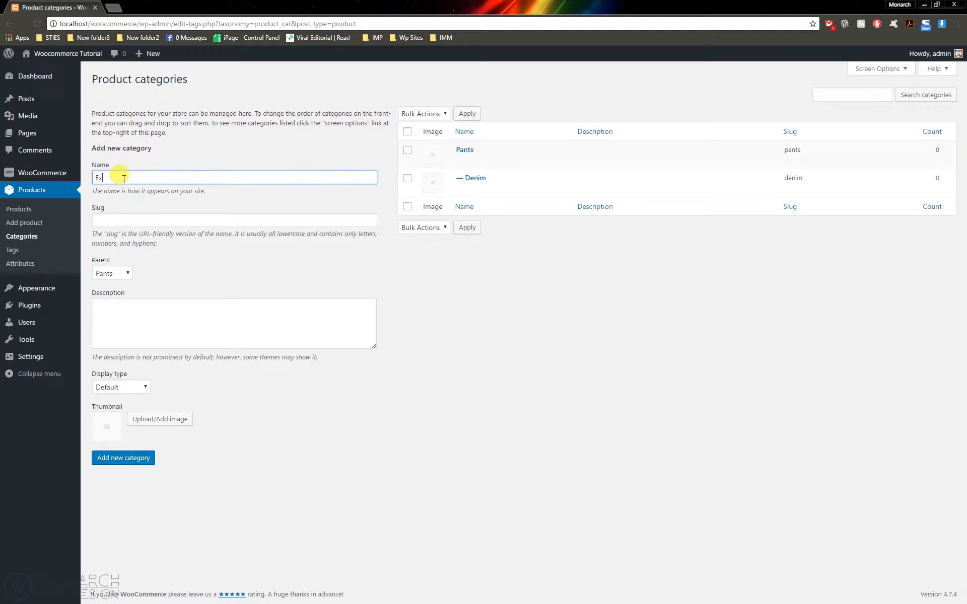
{"action": "left_click", "coordinate": [123, 274]}
{"action": "left_click", "coordinate": [120, 306]}
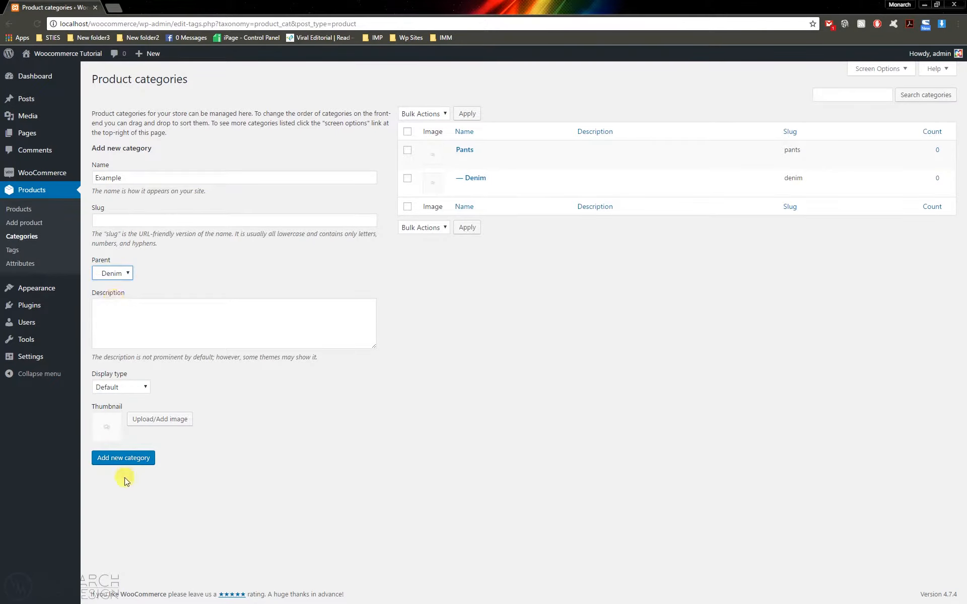
{"action": "left_click", "coordinate": [124, 457]}
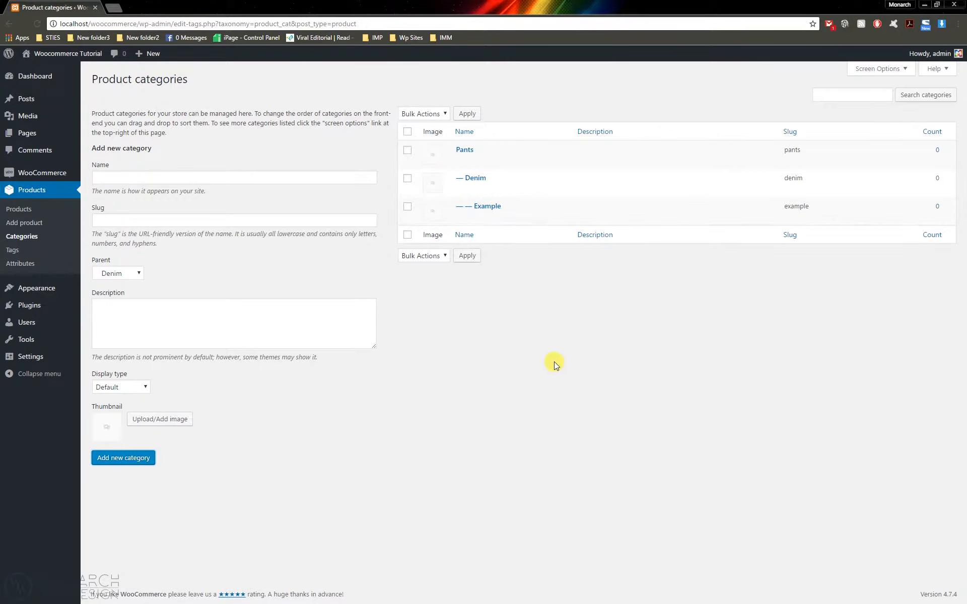
Delete the Example and Denim product categories
{"action": "left_click", "coordinate": [514, 217]}
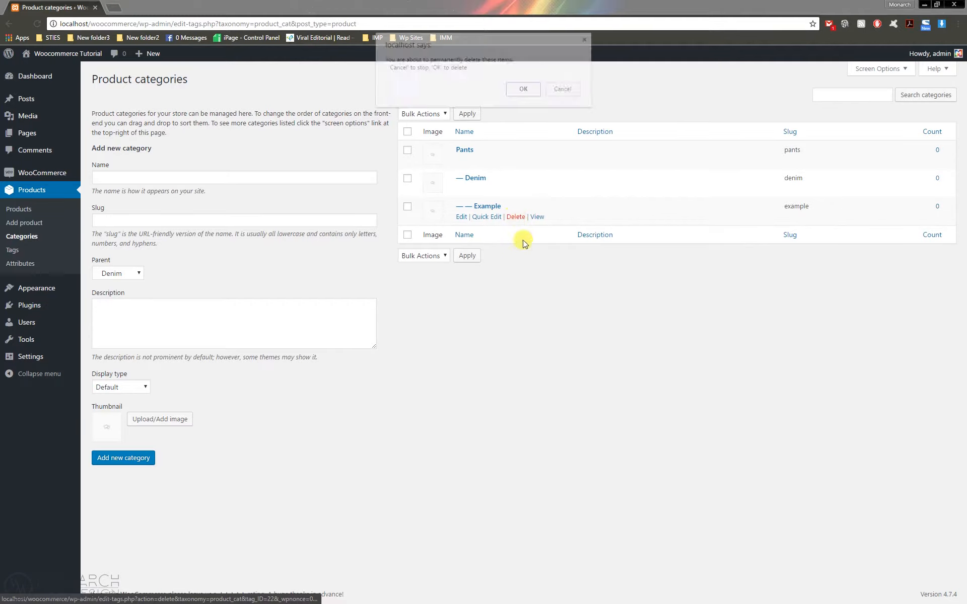
{"action": "left_click", "coordinate": [526, 91]}
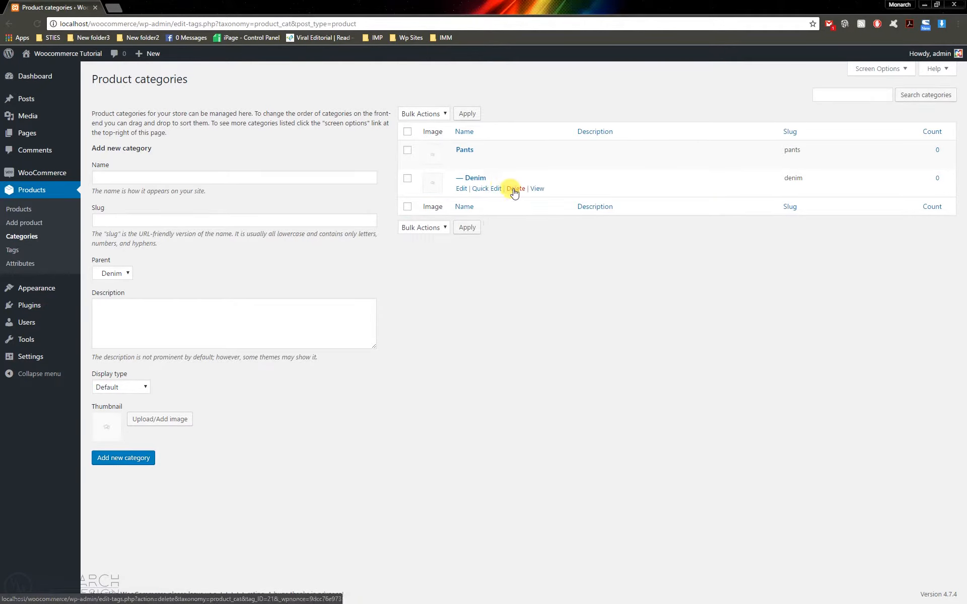
{"action": "left_click", "coordinate": [515, 188]}
{"action": "left_click", "coordinate": [522, 103]}
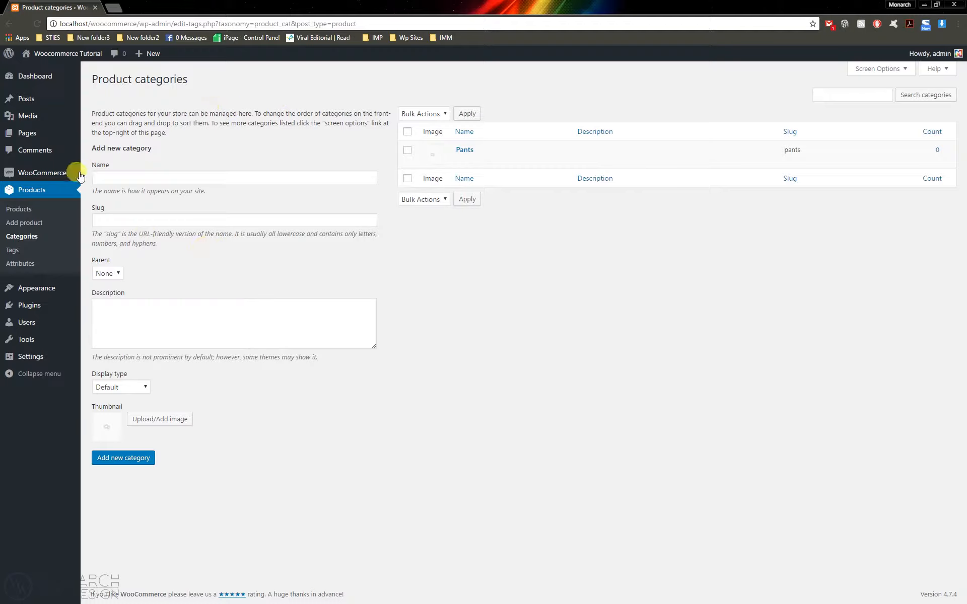
Start a new product and look over its name, main description and short description fields
{"action": "left_click", "coordinate": [22, 224]}
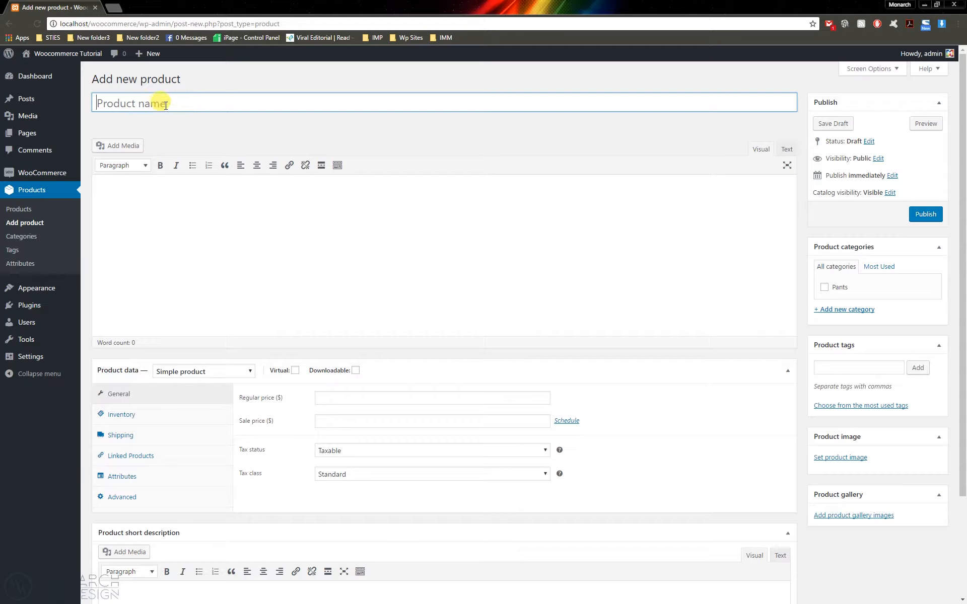
{"action": "left_click", "coordinate": [110, 187]}
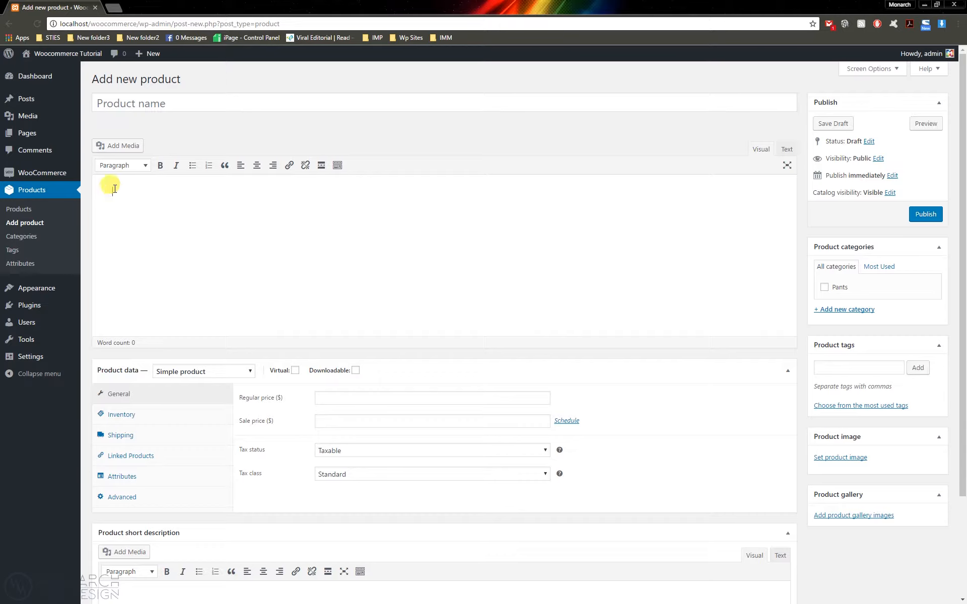
{"action": "scroll", "coordinate": [168, 230], "scroll_direction": "down", "scroll_amount": 2}
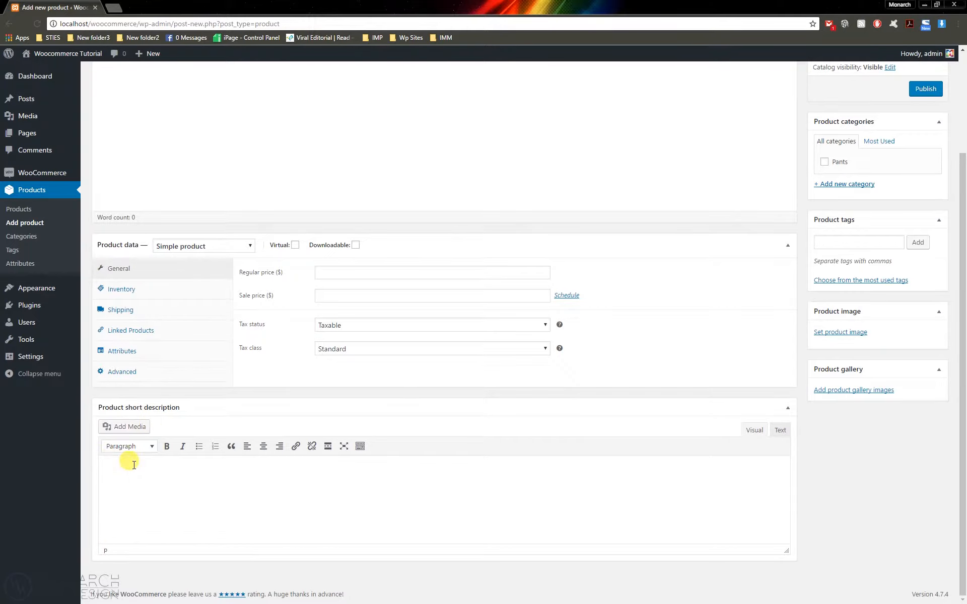
{"action": "left_click", "coordinate": [116, 471]}
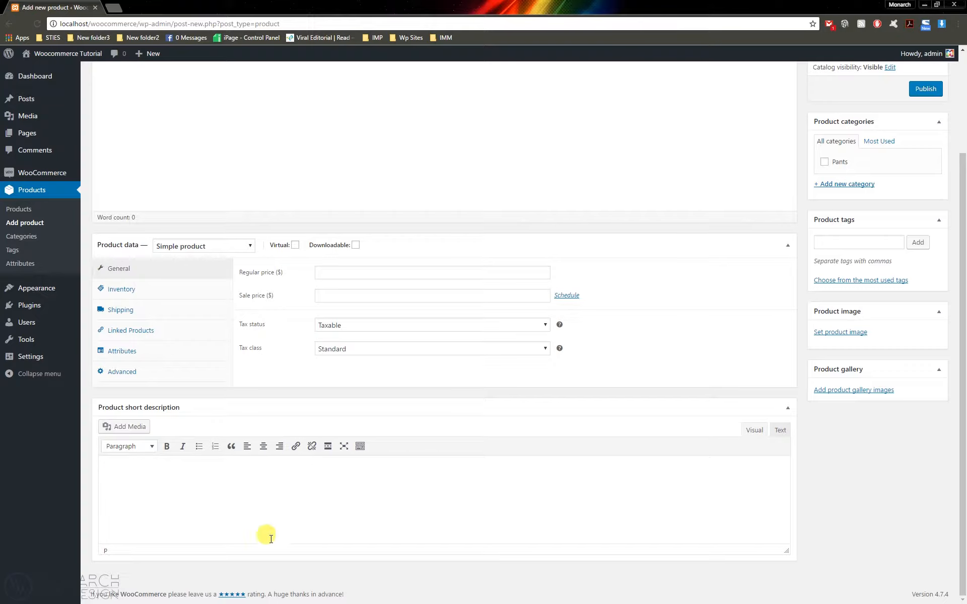
{"action": "scroll", "coordinate": [317, 364], "scroll_direction": "up", "scroll_amount": 2}
{"action": "scroll", "coordinate": [317, 364], "scroll_direction": "up", "scroll_amount": 1}
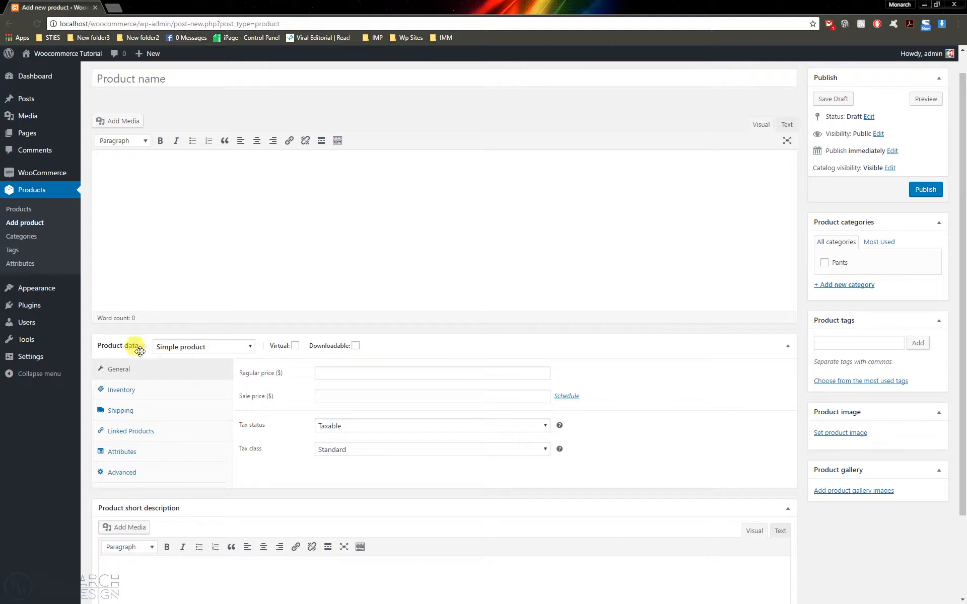
Review the available product types, keep Simple product, and leave the product data section expanded
{"action": "left_click", "coordinate": [229, 350]}
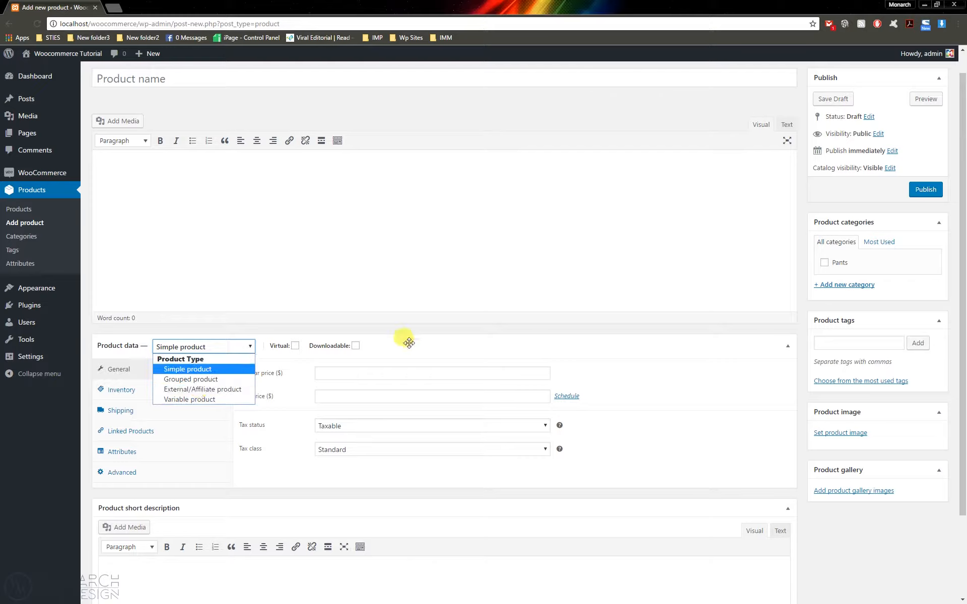
{"action": "left_click", "coordinate": [391, 344]}
{"action": "left_click", "coordinate": [199, 372]}
{"action": "left_click", "coordinate": [204, 373]}
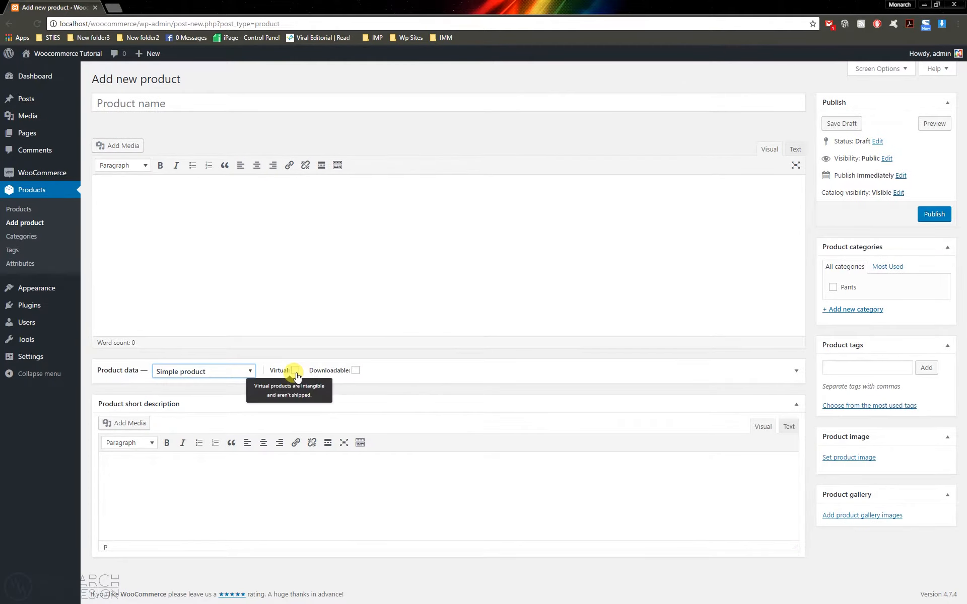
{"action": "left_click", "coordinate": [794, 370]}
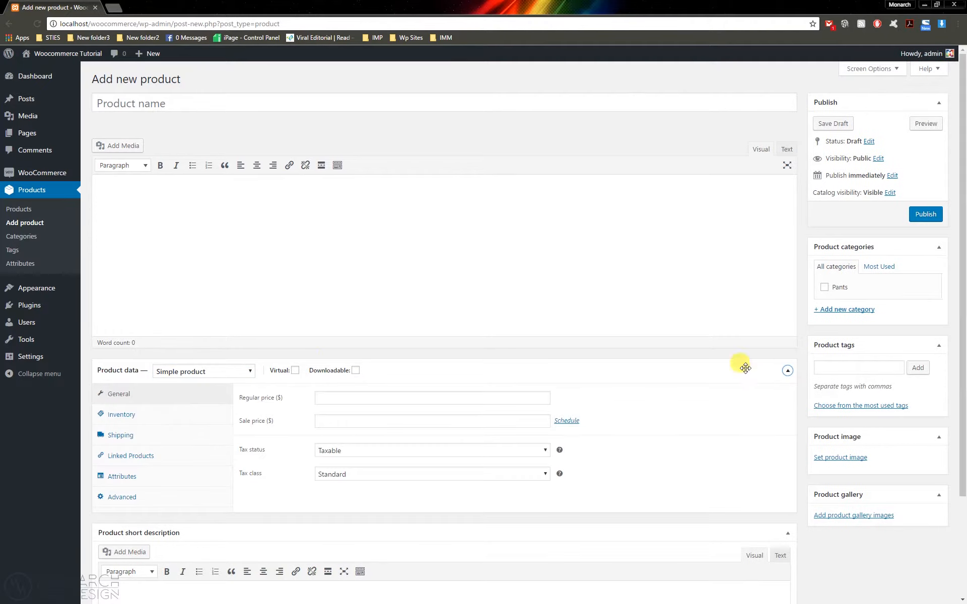
Try the Virtual and Downloadable options on the simple product, switching each off again, and recheck the product types
{"action": "left_click", "coordinate": [295, 371]}
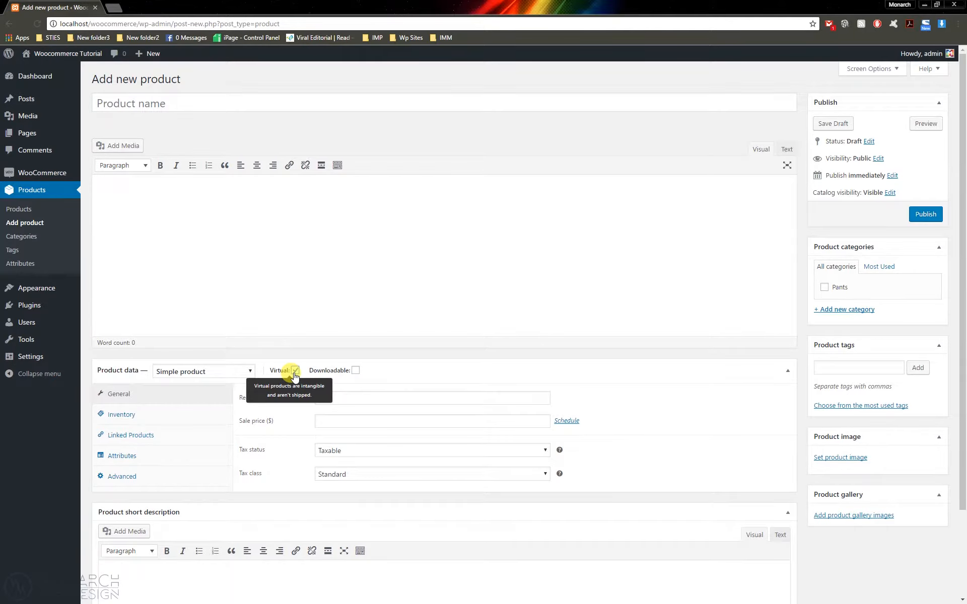
{"action": "left_click", "coordinate": [295, 371]}
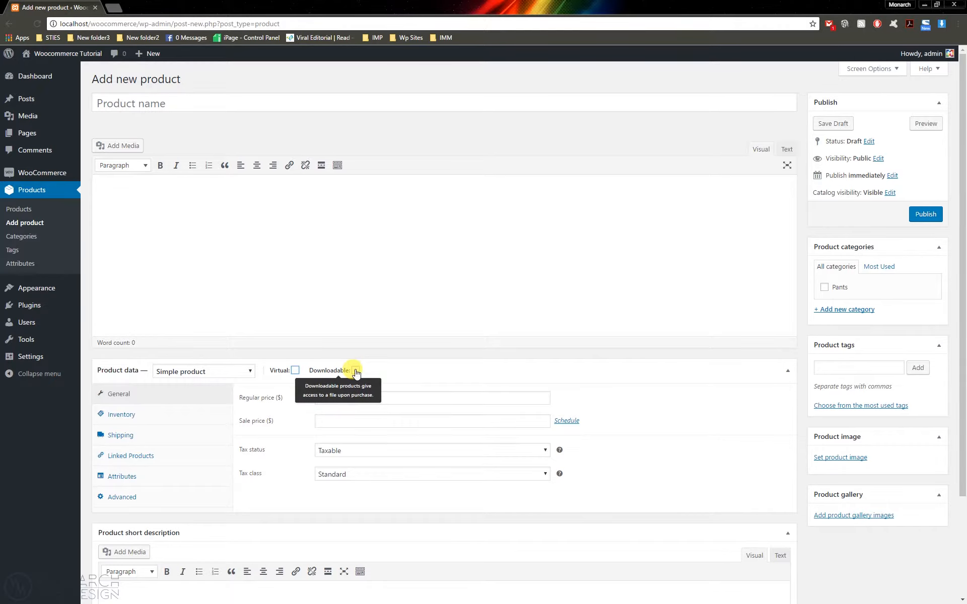
{"action": "left_click", "coordinate": [355, 371]}
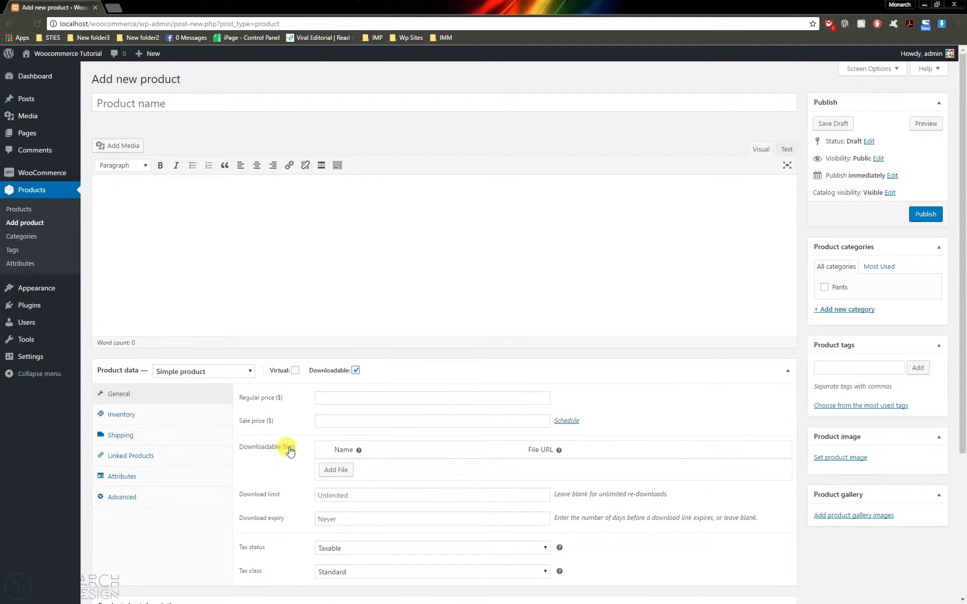
{"action": "left_click", "coordinate": [356, 370]}
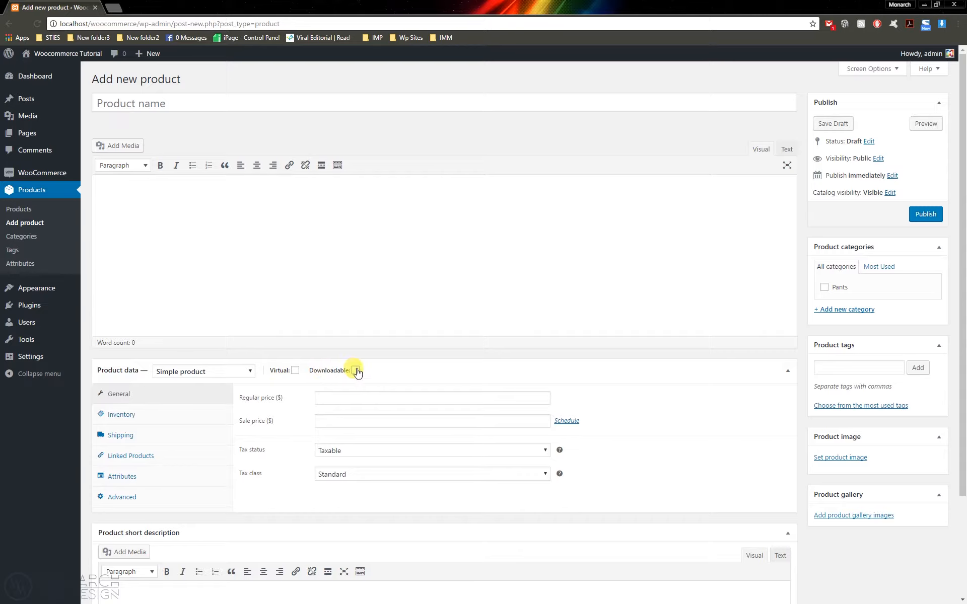
{"action": "left_click", "coordinate": [219, 376]}
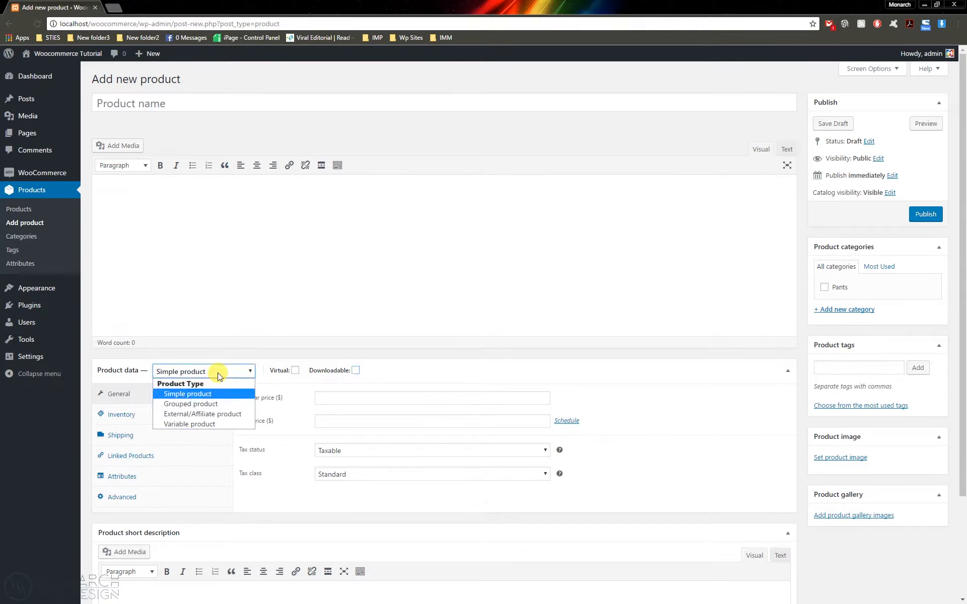
{"action": "left_click", "coordinate": [220, 375]}
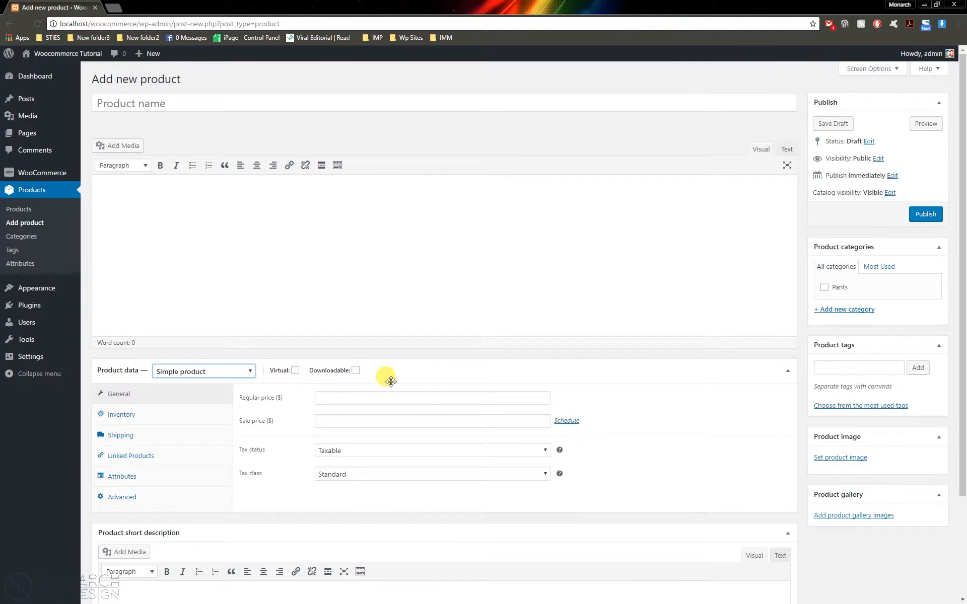
Name the product "Thsirt - White - WC001"
{"action": "left_click", "coordinate": [351, 281]}
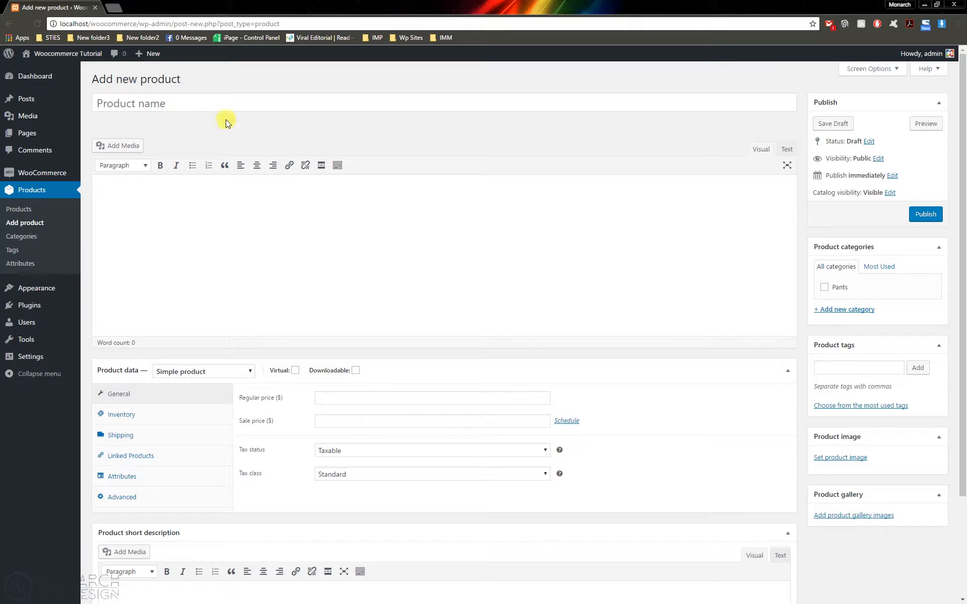
{"action": "left_click", "coordinate": [198, 105]}
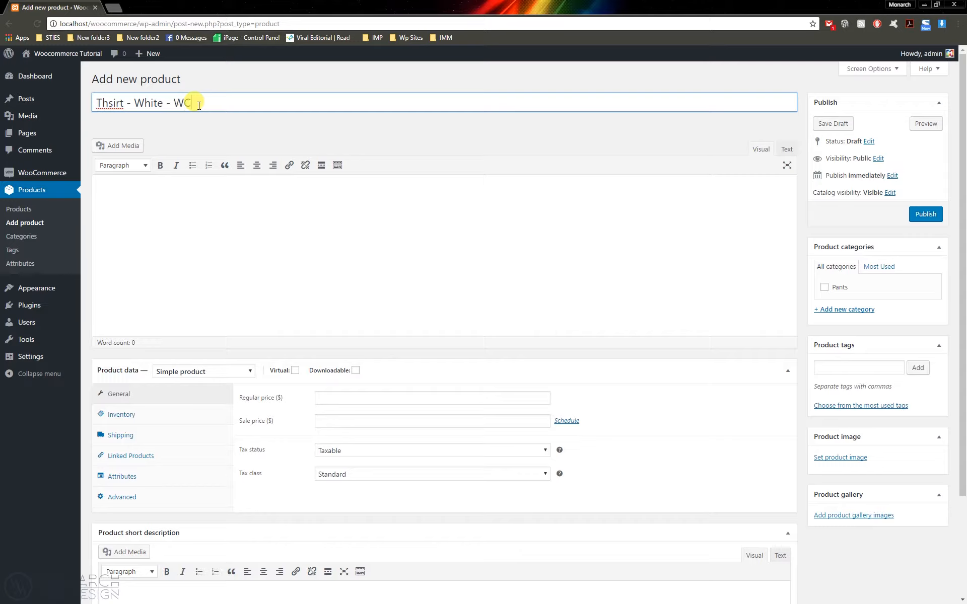
{"action": "left_click", "coordinate": [199, 205]}
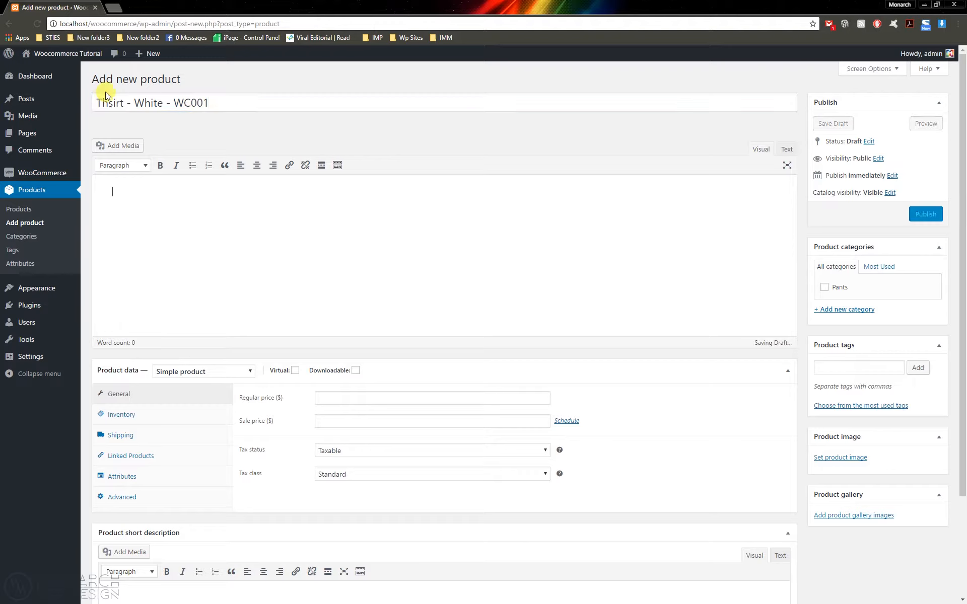
{"action": "left_click_drag", "start_coordinate": [98, 102], "coordinate": [242, 92]}
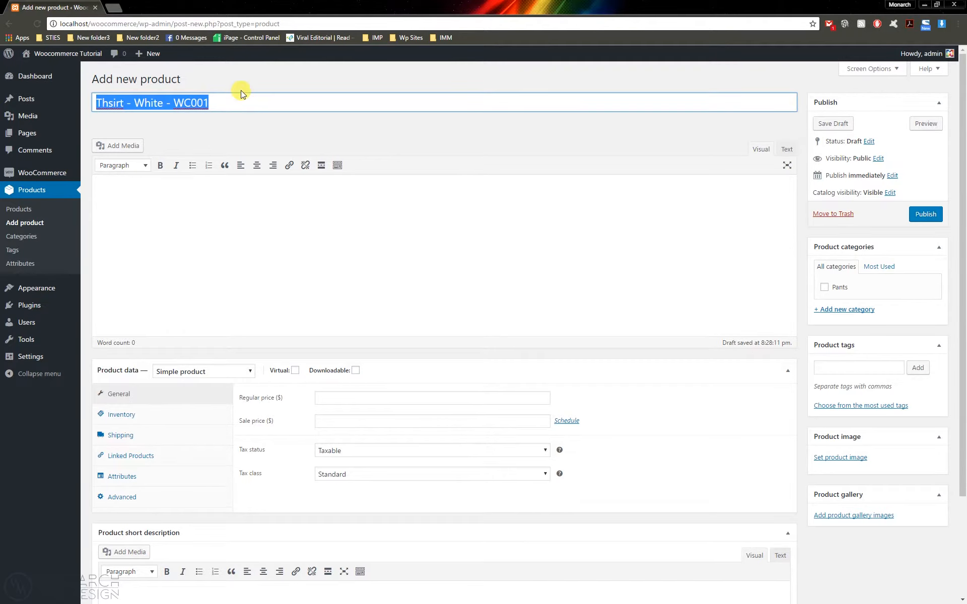
{"action": "left_click", "coordinate": [250, 172]}
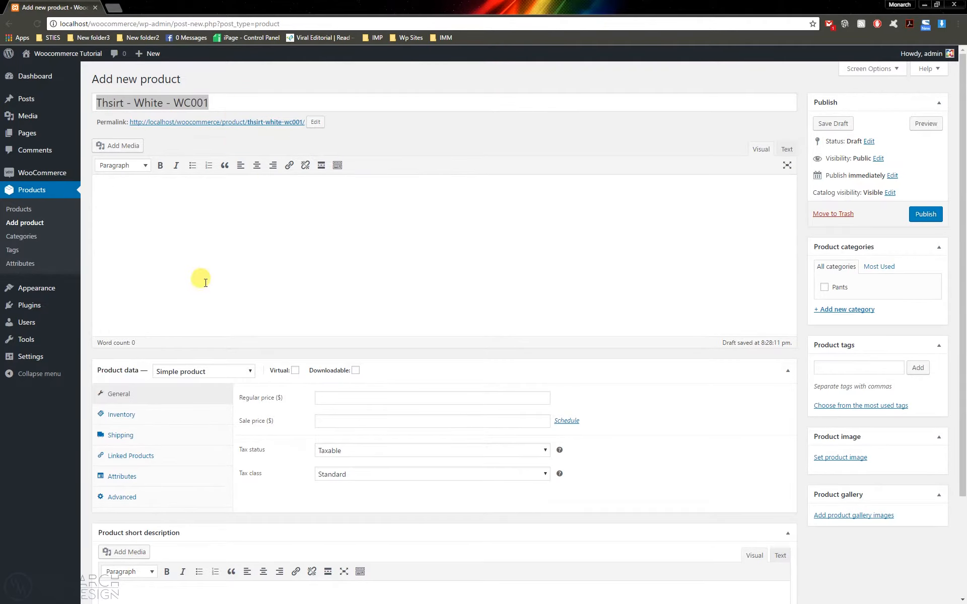
{"action": "left_click", "coordinate": [100, 102]}
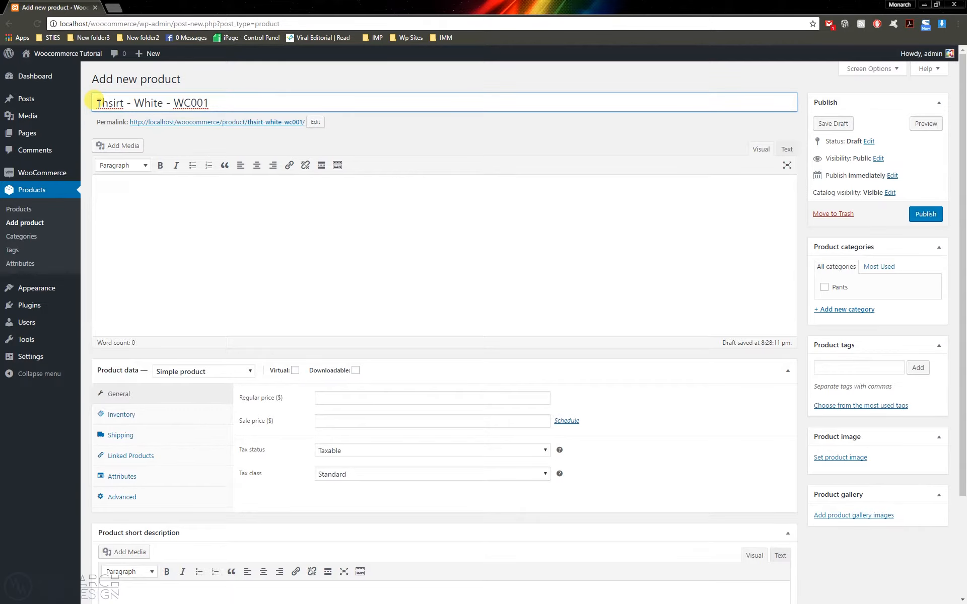
{"action": "left_click", "coordinate": [189, 246]}
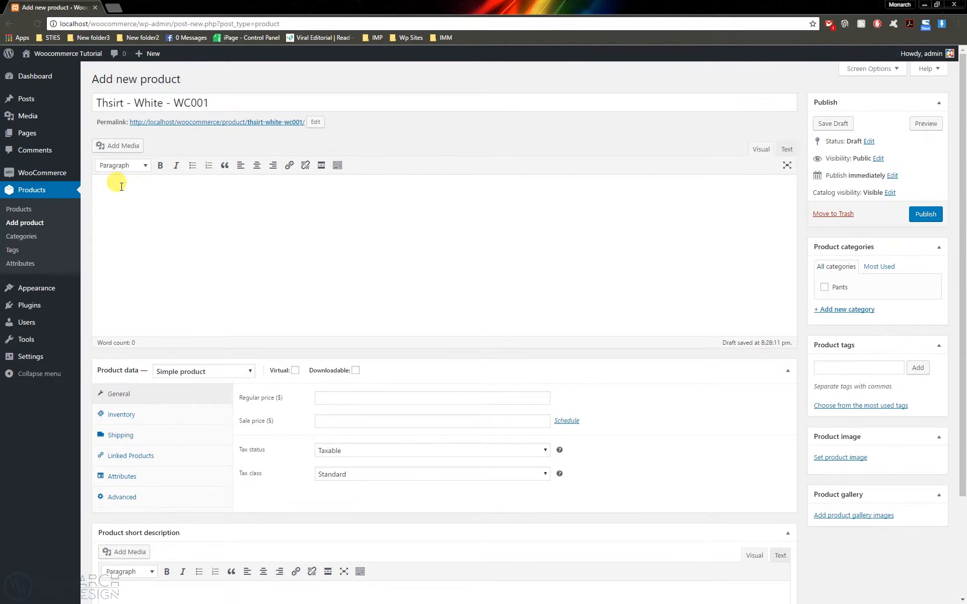
Compare the main description editor with the product short description editor, checking where each sits on the product form
{"action": "scroll", "coordinate": [181, 477], "scroll_direction": "down", "scroll_amount": 3}
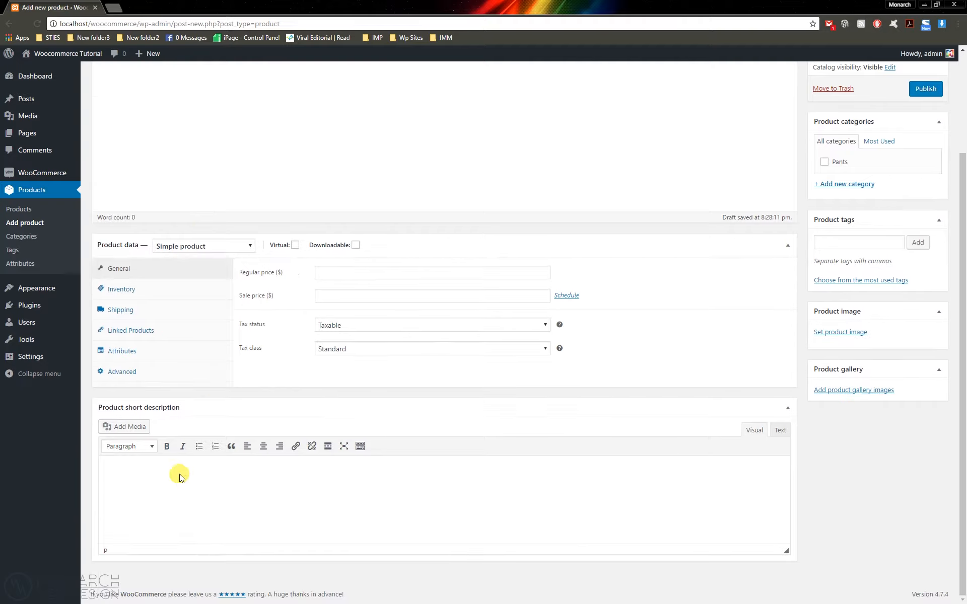
{"action": "scroll", "coordinate": [204, 302], "scroll_direction": "up", "scroll_amount": 3}
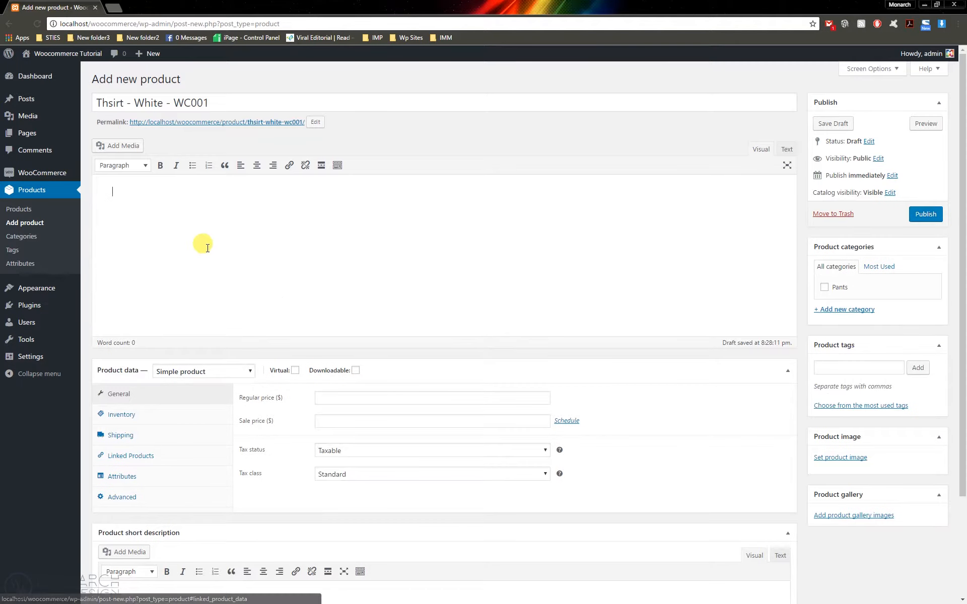
{"action": "scroll", "coordinate": [201, 241], "scroll_direction": "down", "scroll_amount": 3}
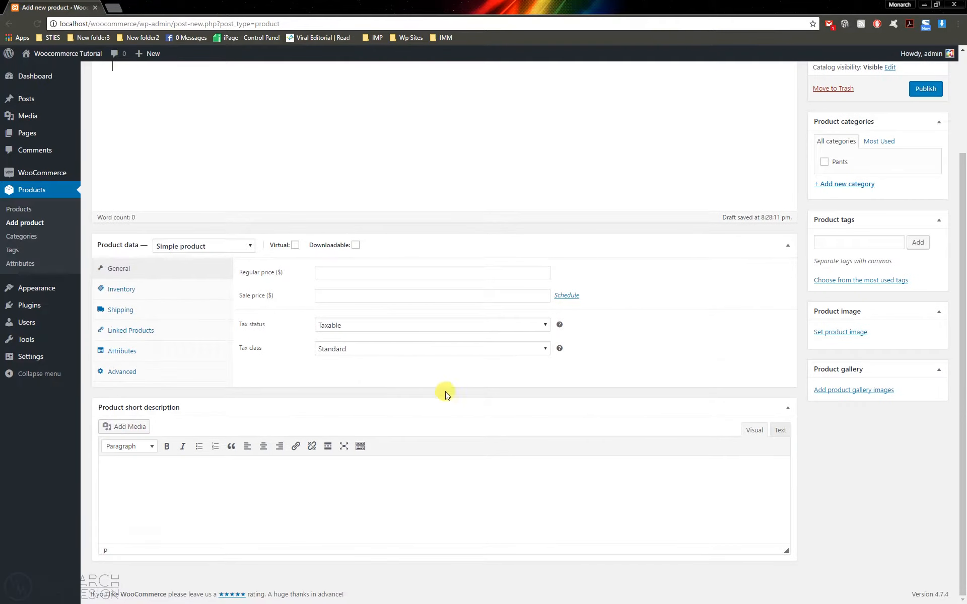
{"action": "scroll", "coordinate": [222, 263], "scroll_direction": "up", "scroll_amount": 3}
{"action": "scroll", "coordinate": [222, 263], "scroll_direction": "down", "scroll_amount": 3}
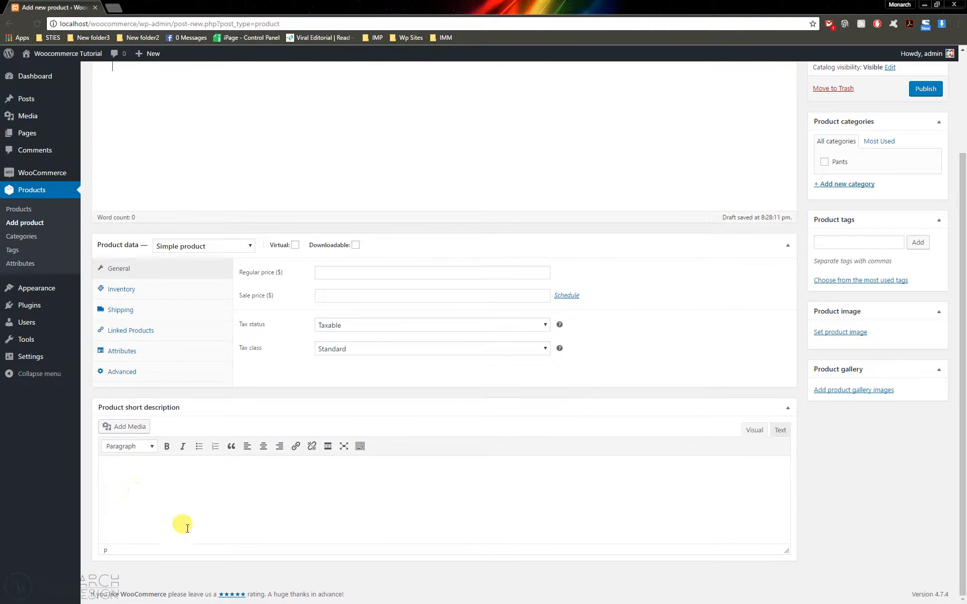
{"action": "scroll", "coordinate": [259, 485], "scroll_direction": "up", "scroll_amount": 3}
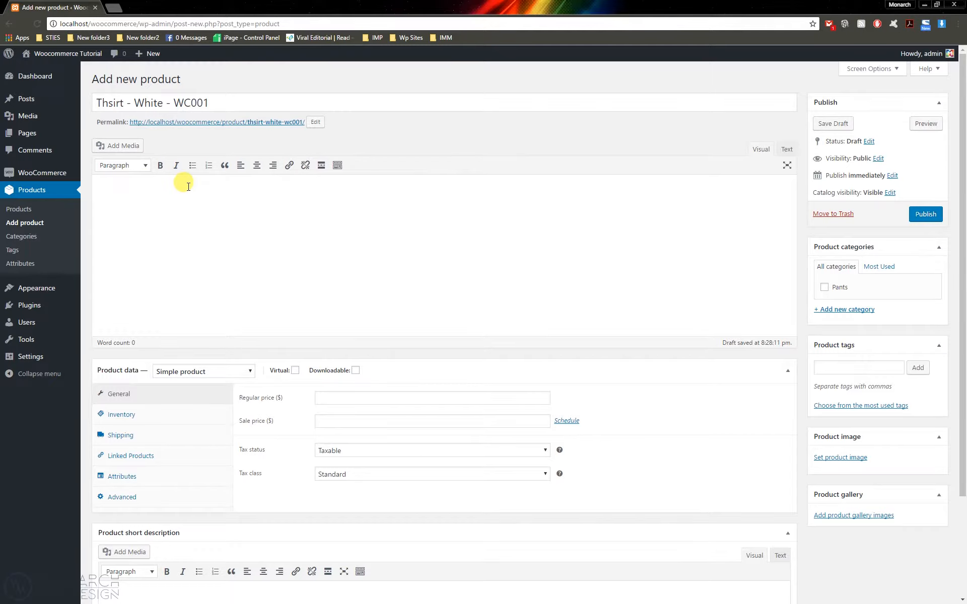
{"action": "scroll", "coordinate": [181, 191], "scroll_direction": "down", "scroll_amount": 3}
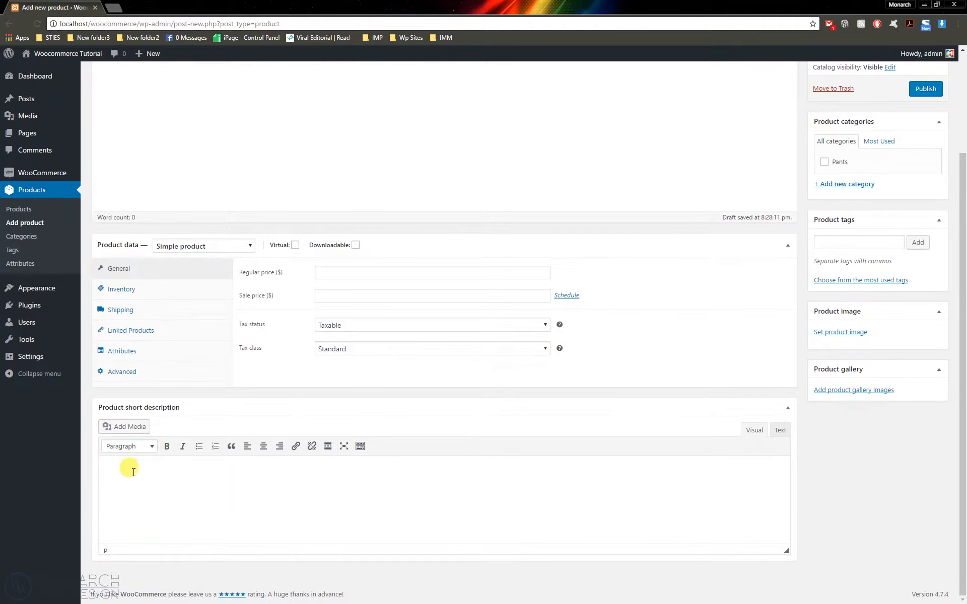
{"action": "scroll", "coordinate": [155, 423], "scroll_direction": "up", "scroll_amount": 3}
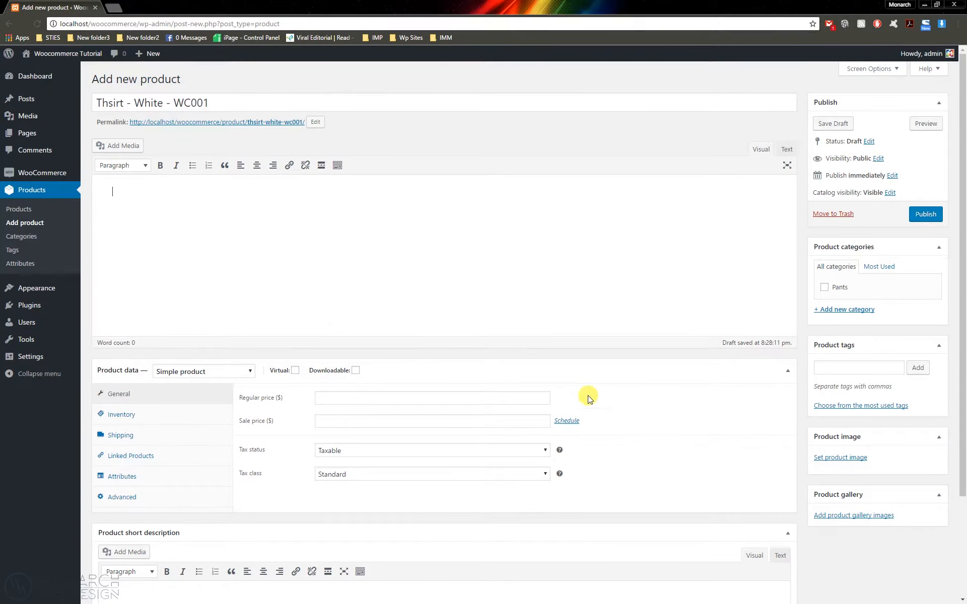
Try moving the Product short description box above Product data, and return it to its original place below
{"action": "scroll", "coordinate": [614, 426], "scroll_direction": "down", "scroll_amount": 1}
{"action": "left_click_drag", "start_coordinate": [594, 484], "coordinate": [597, 240]}
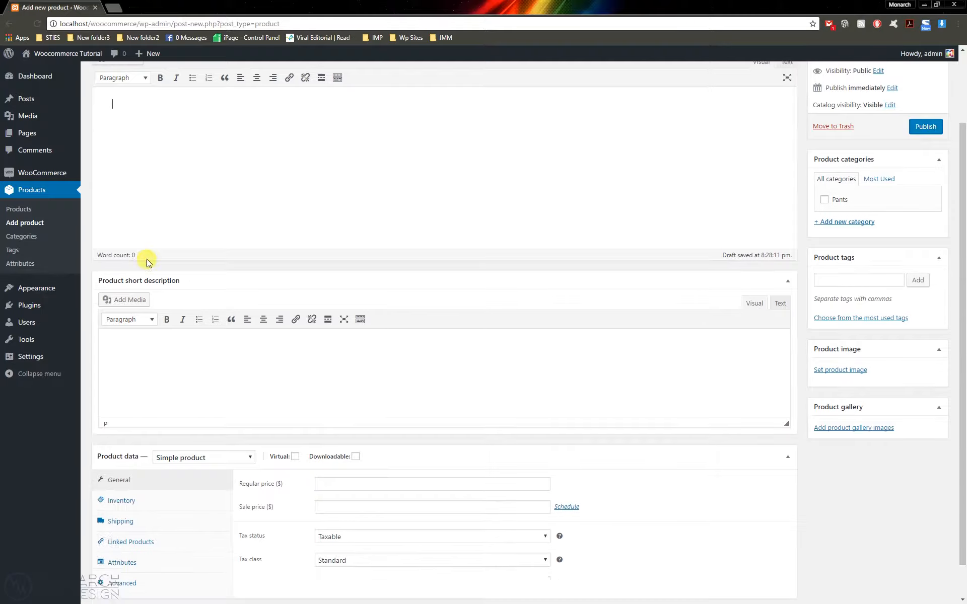
{"action": "scroll", "coordinate": [135, 166], "scroll_direction": "down", "scroll_amount": 2}
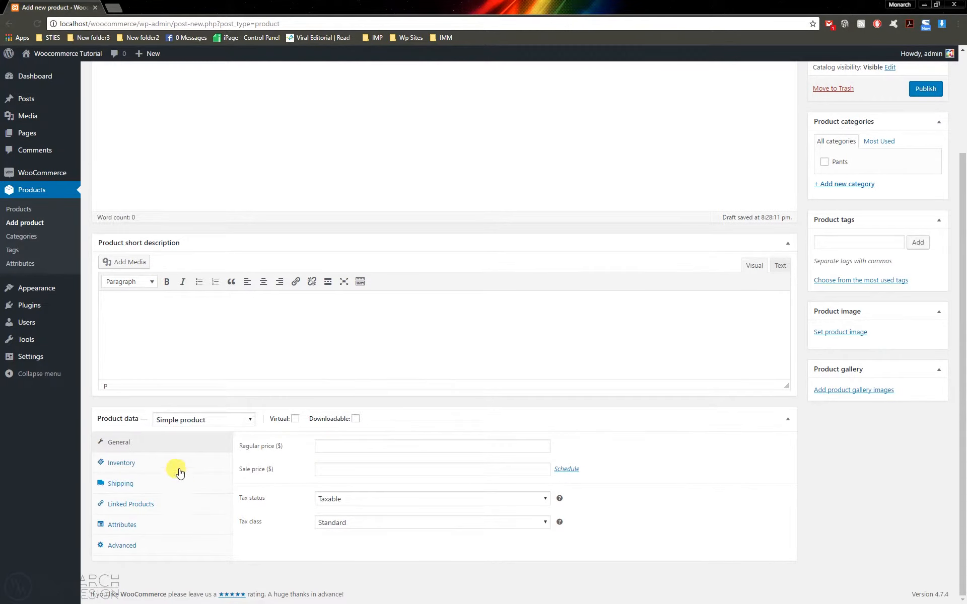
{"action": "left_click_drag", "start_coordinate": [246, 240], "coordinate": [254, 388]}
{"action": "scroll", "coordinate": [227, 198], "scroll_direction": "up", "scroll_amount": 3}
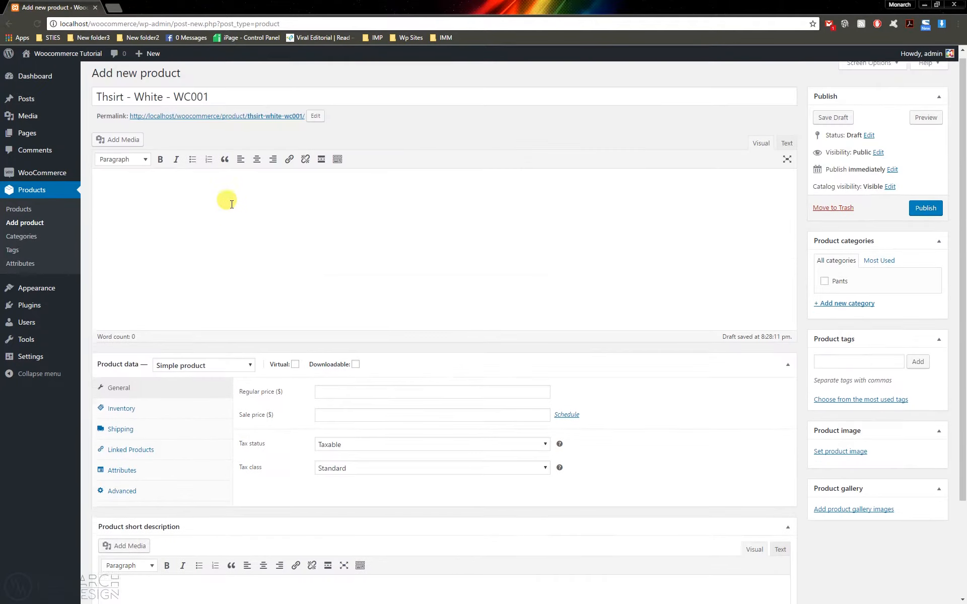
Fill the main description with "This is a sample long description" and lines "#1 selling tshirt of all time", "100% cotton", "Machine Washable" and "Durable fabric"
{"action": "scroll", "coordinate": [181, 247], "scroll_direction": "down", "scroll_amount": 3}
{"action": "scroll", "coordinate": [198, 240], "scroll_direction": "up", "scroll_amount": 3}
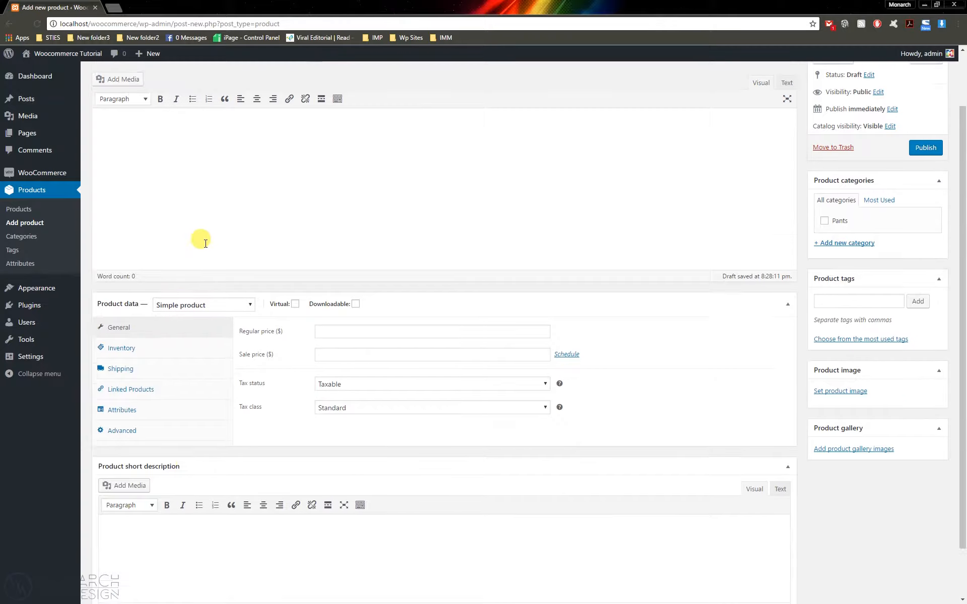
{"action": "scroll", "coordinate": [212, 403], "scroll_direction": "down", "scroll_amount": 3}
{"action": "scroll", "coordinate": [259, 295], "scroll_direction": "up", "scroll_amount": 3}
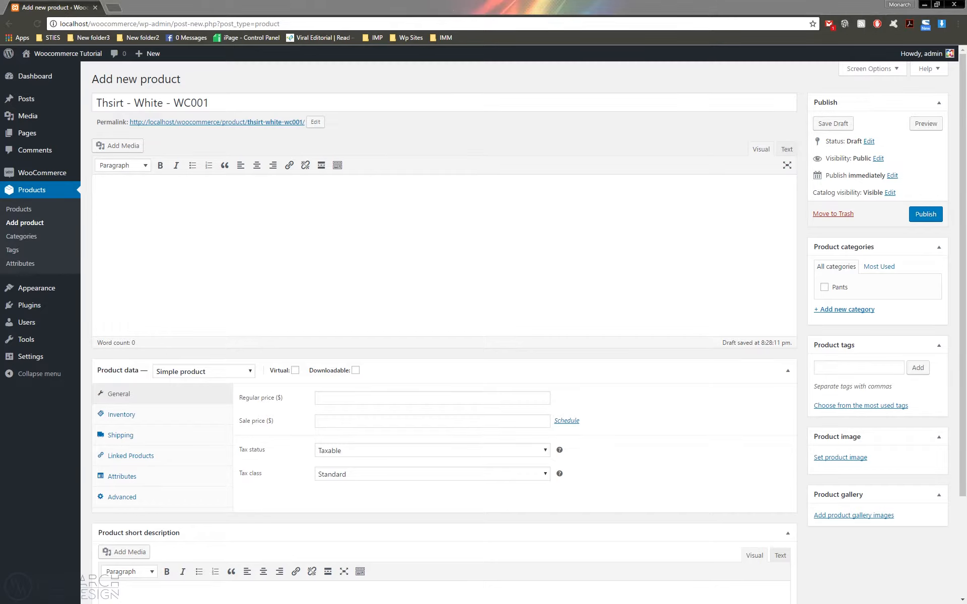
{"action": "left_click", "coordinate": [152, 210]}
{"action": "type", "text": "This is a sample long description  #1 selling tshirt of all time 100% cotton Machine Washable Durable fabric"}
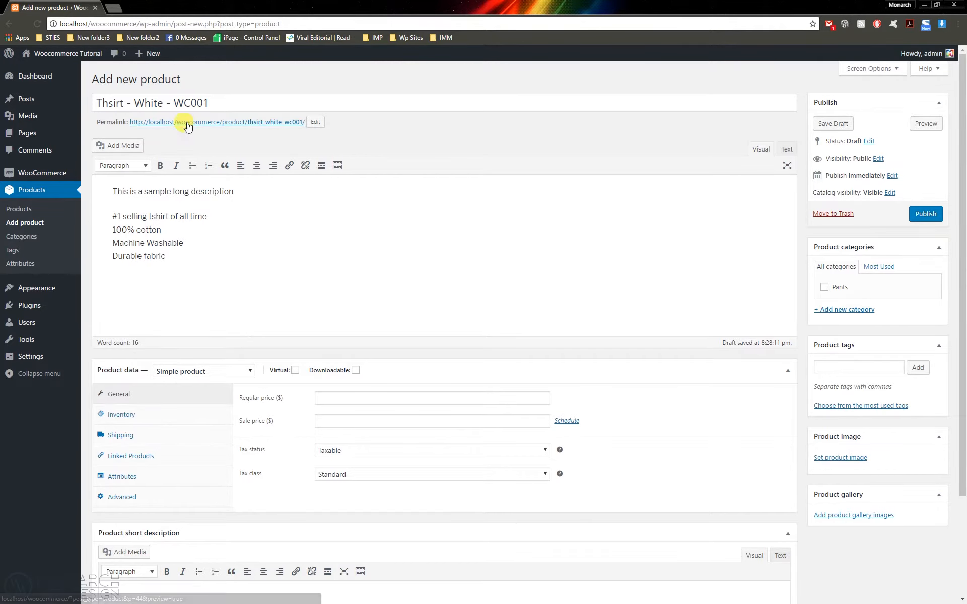
Try bold formatting on the four feature lines of the main description, and remove it again
{"action": "left_click", "coordinate": [219, 238]}
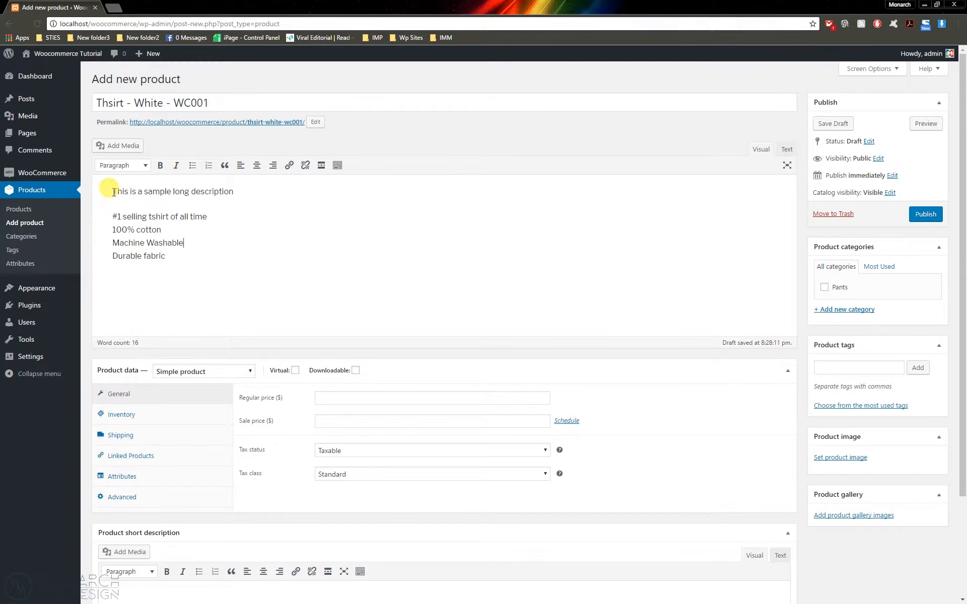
{"action": "left_click_drag", "start_coordinate": [110, 191], "coordinate": [259, 188]}
{"action": "left_click", "coordinate": [260, 206]}
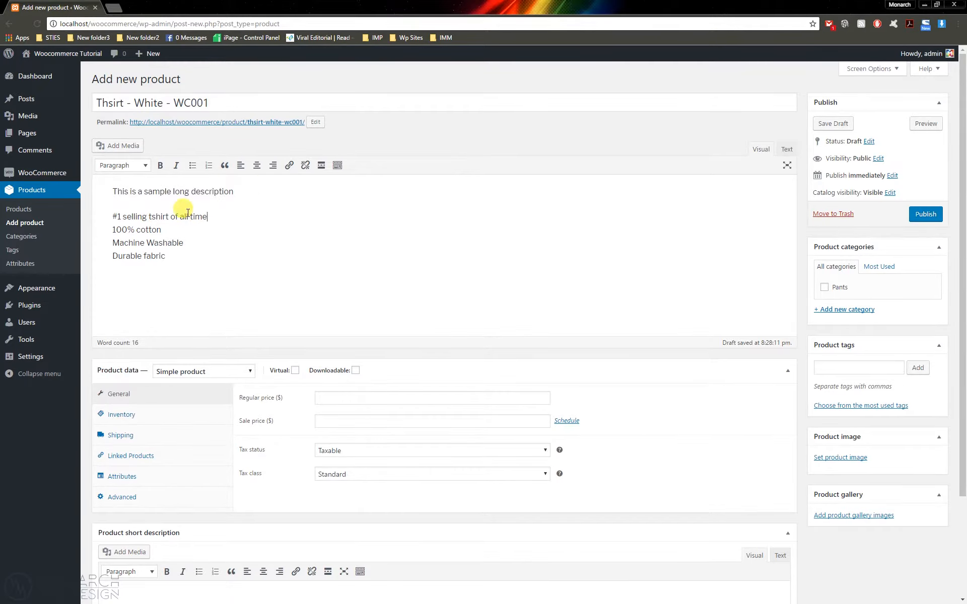
{"action": "left_click_drag", "start_coordinate": [111, 216], "coordinate": [169, 259]}
{"action": "left_click", "coordinate": [112, 218]}
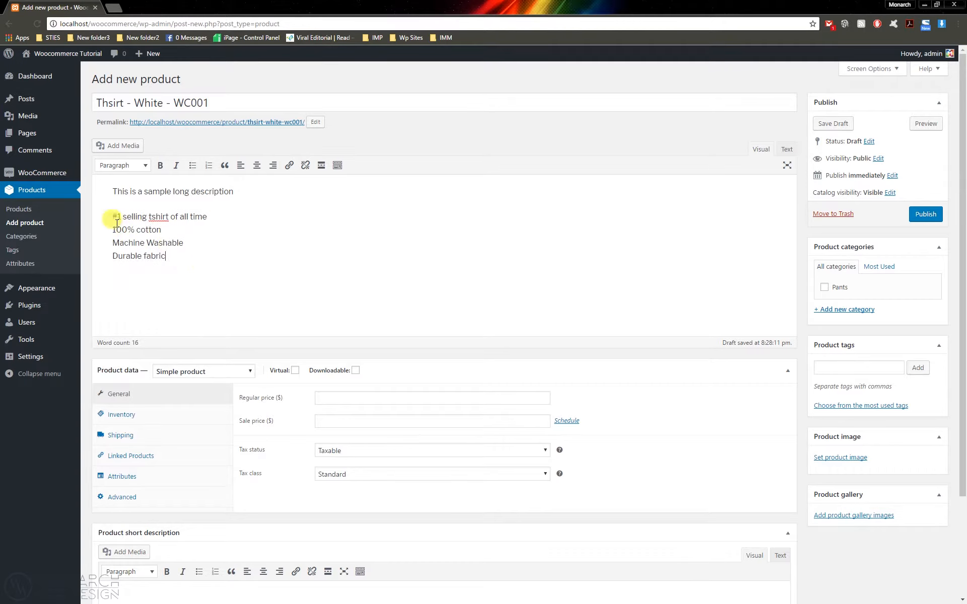
{"action": "left_click_drag", "start_coordinate": [104, 211], "coordinate": [188, 253]}
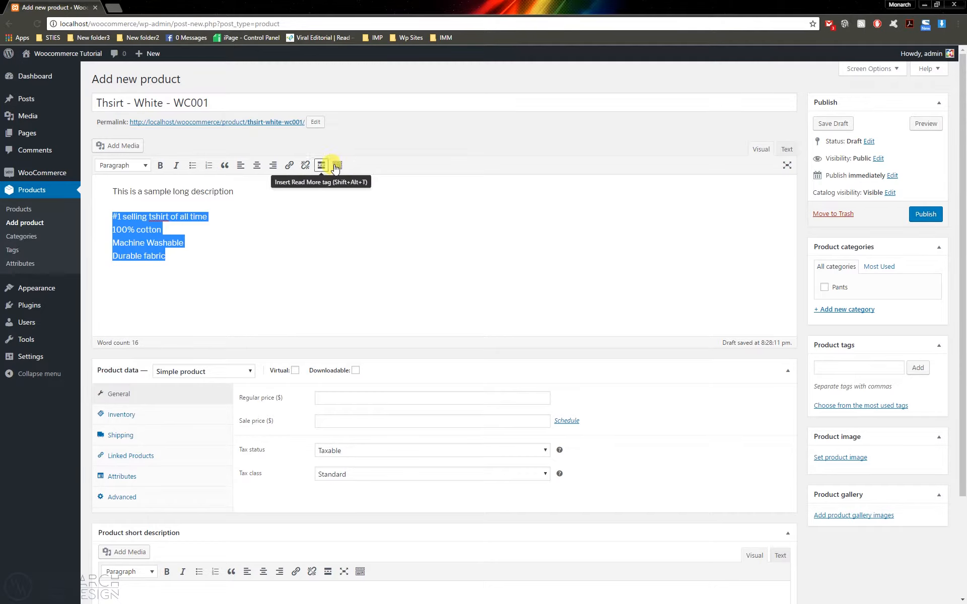
{"action": "left_click", "coordinate": [160, 166]}
{"action": "left_click", "coordinate": [160, 169]}
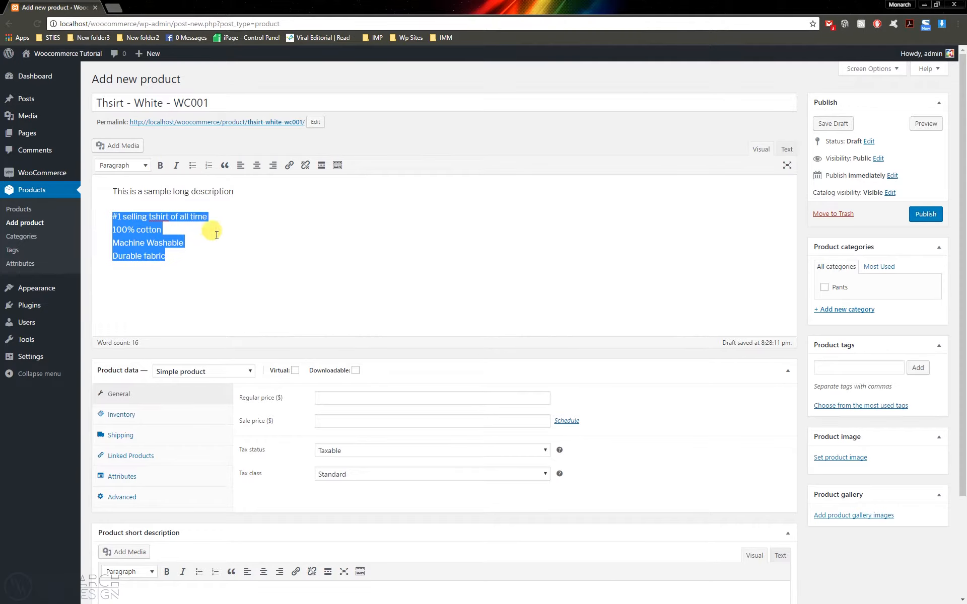
{"action": "key", "text": "ctrl+z"}
Turn the four feature lines of the main description into a bulleted list with one bullet per line
{"action": "left_click_drag", "start_coordinate": [205, 252], "coordinate": [108, 202]}
{"action": "left_click", "coordinate": [193, 166]}
{"action": "left_click", "coordinate": [113, 231]}
{"action": "key", "text": "Return"}
{"action": "left_click", "coordinate": [113, 244]}
{"action": "key", "text": "Return"}
{"action": "left_click", "coordinate": [113, 254]}
{"action": "key", "text": "Return"}
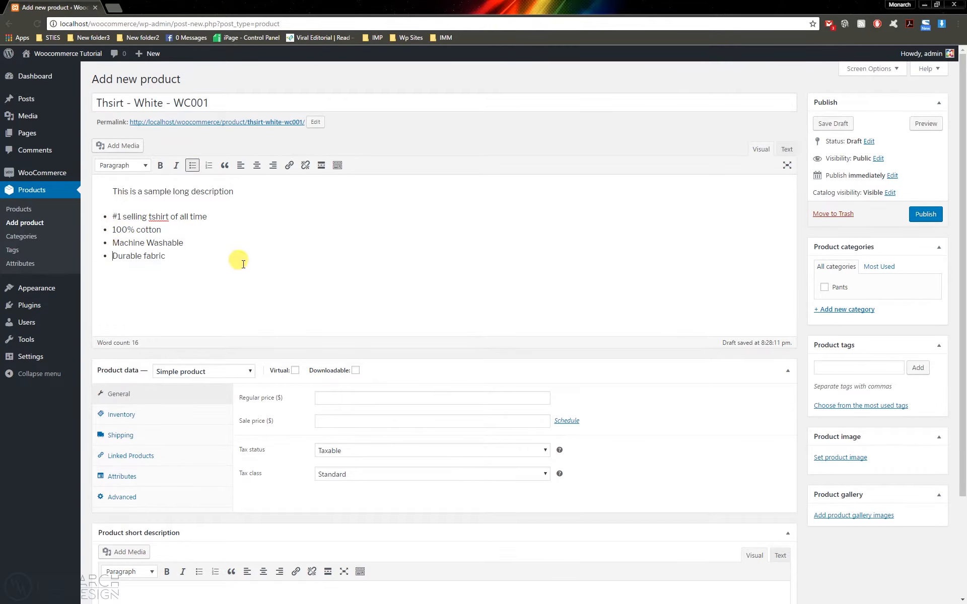
{"action": "left_click", "coordinate": [112, 192]}
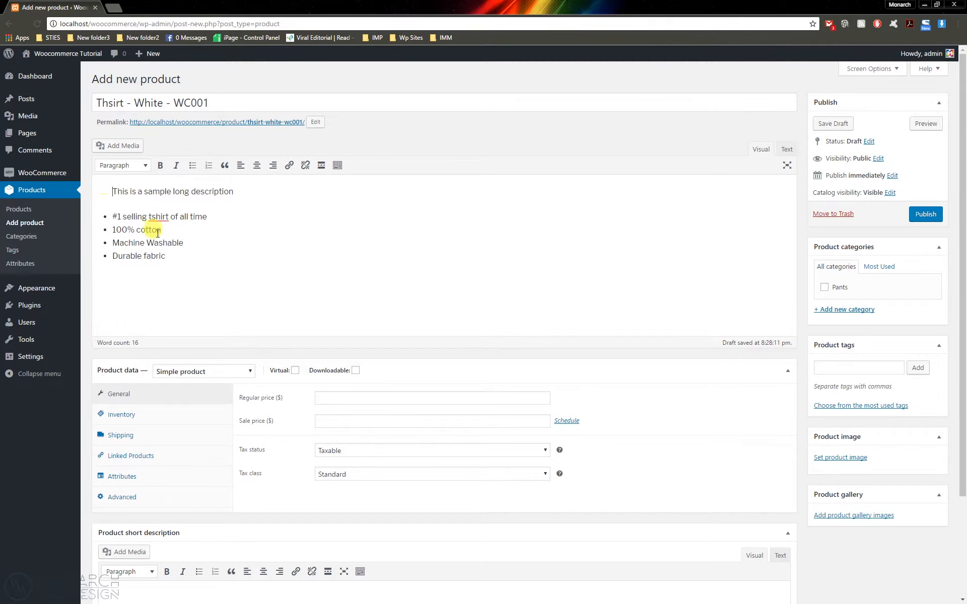
Fill the short description in Text mode with "This is a sample short description" and "100% Cotton tshirt for daily wear.", and return it to Visual mode
{"action": "scroll", "coordinate": [216, 252], "scroll_direction": "down", "scroll_amount": 3}
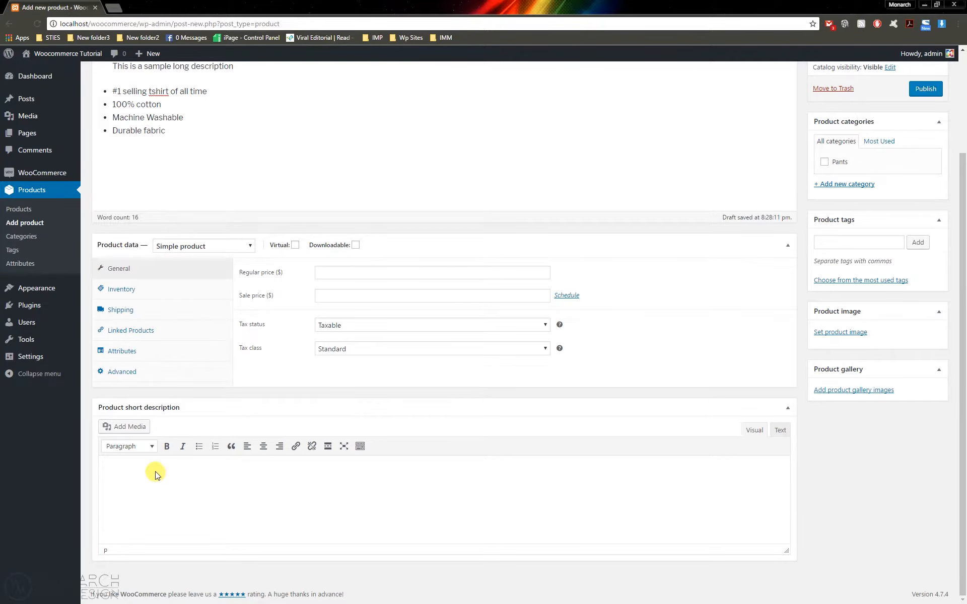
{"action": "left_click", "coordinate": [780, 429]}
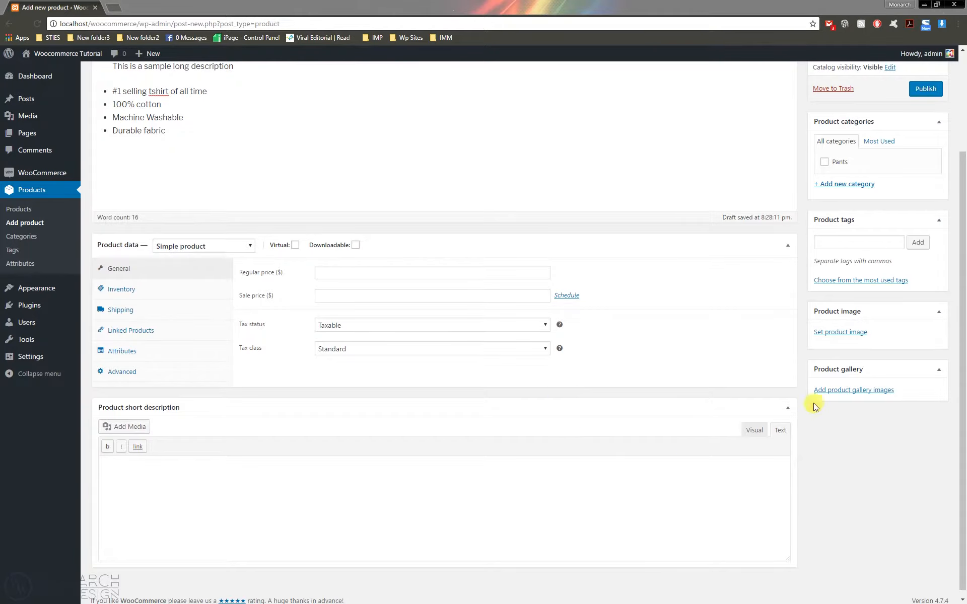
{"action": "left_click", "coordinate": [754, 429]}
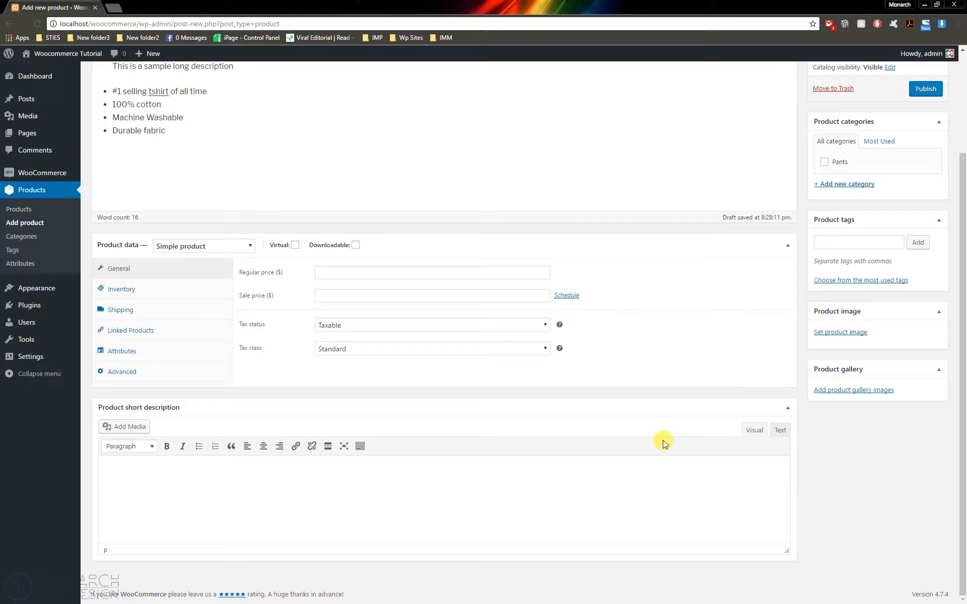
{"action": "left_click", "coordinate": [780, 430]}
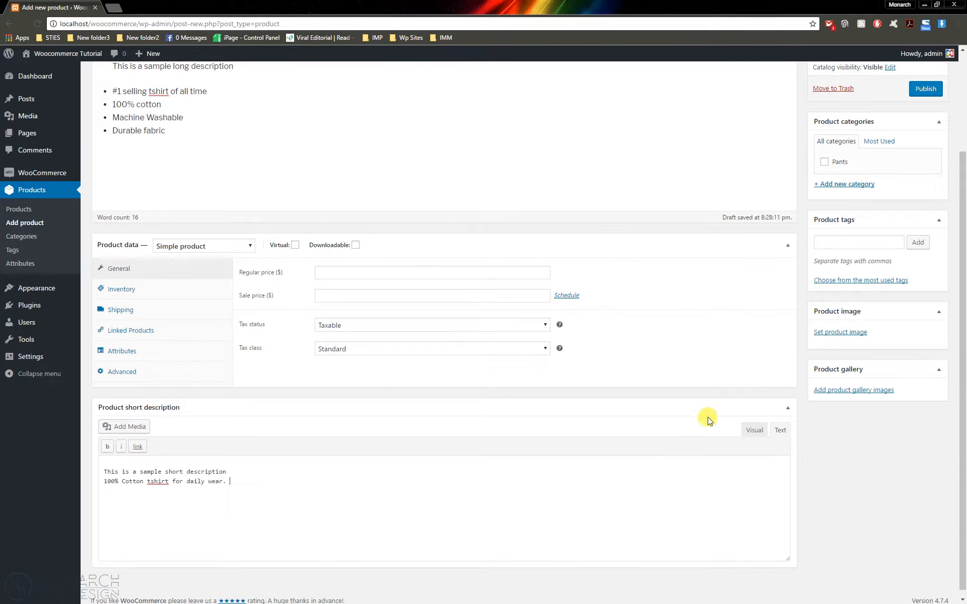
{"action": "left_click", "coordinate": [754, 430]}
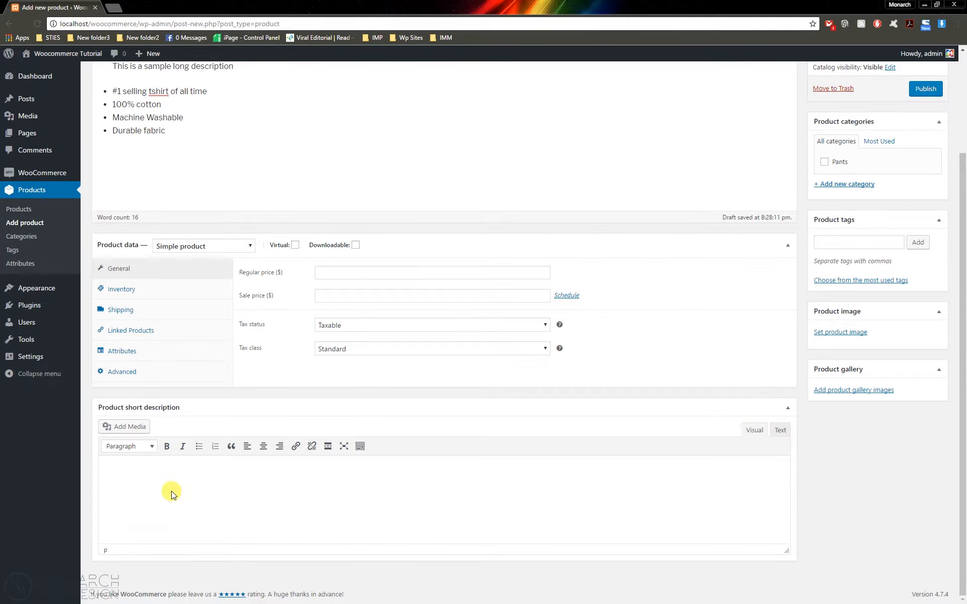
{"action": "scroll", "coordinate": [182, 249], "scroll_direction": "up", "scroll_amount": 3}
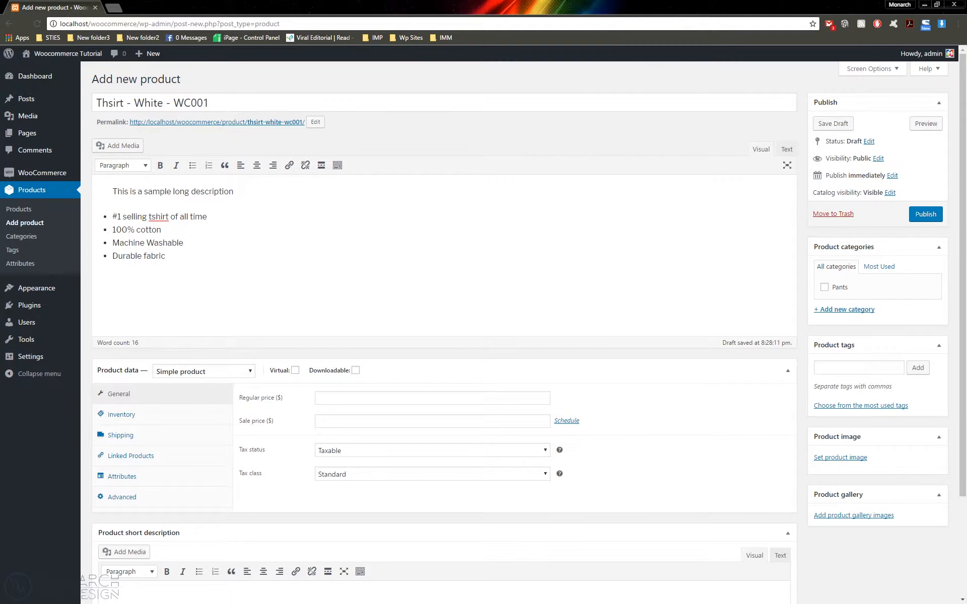
{"action": "scroll", "coordinate": [317, 499], "scroll_direction": "down", "scroll_amount": 3}
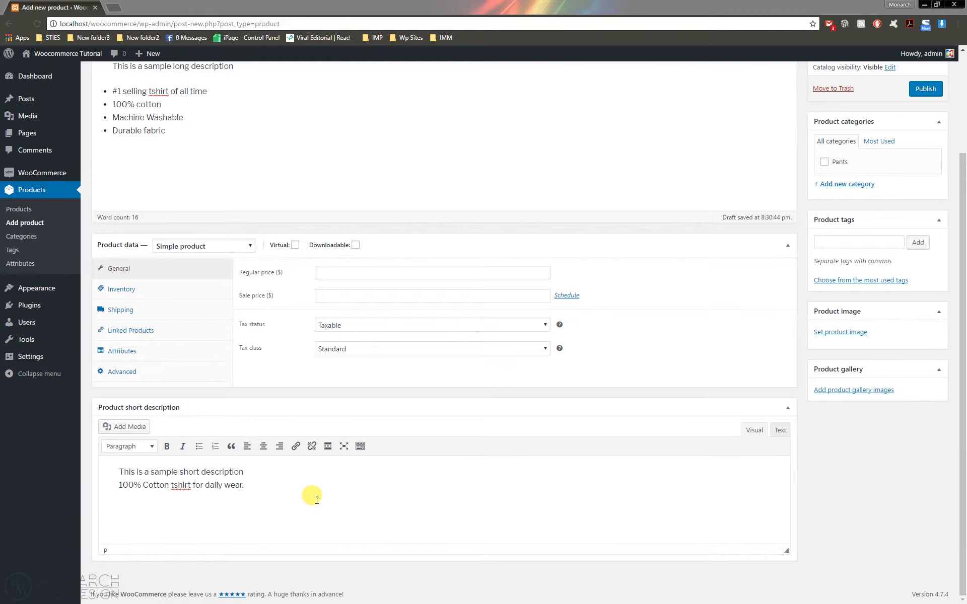
{"action": "left_click", "coordinate": [287, 492]}
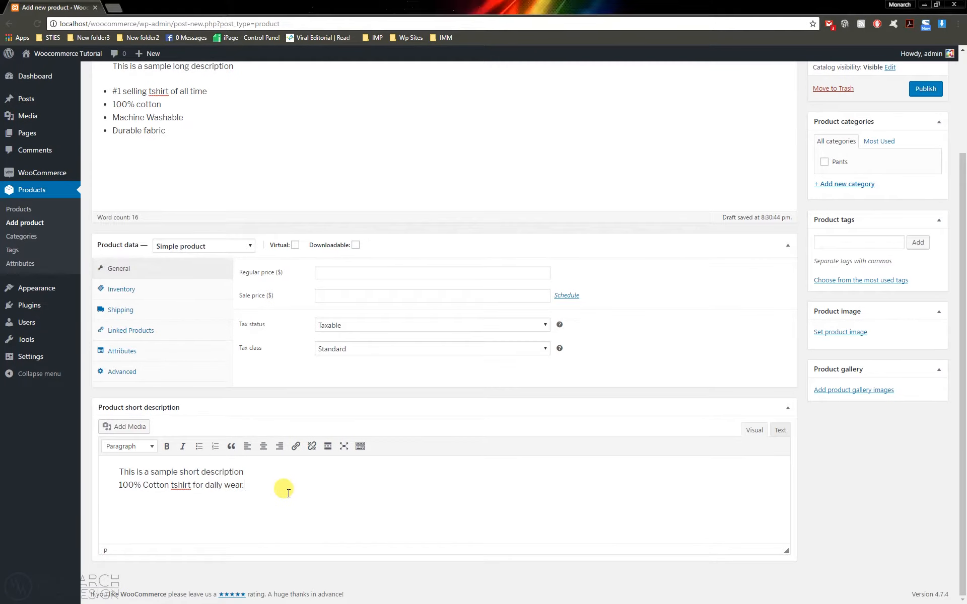
{"action": "left_click_drag", "start_coordinate": [117, 470], "coordinate": [261, 494]}
{"action": "left_click", "coordinate": [264, 494]}
Create a new product category named "tshirt" without a parent category and assign it to the product
{"action": "scroll", "coordinate": [272, 491], "scroll_direction": "up", "scroll_amount": 3}
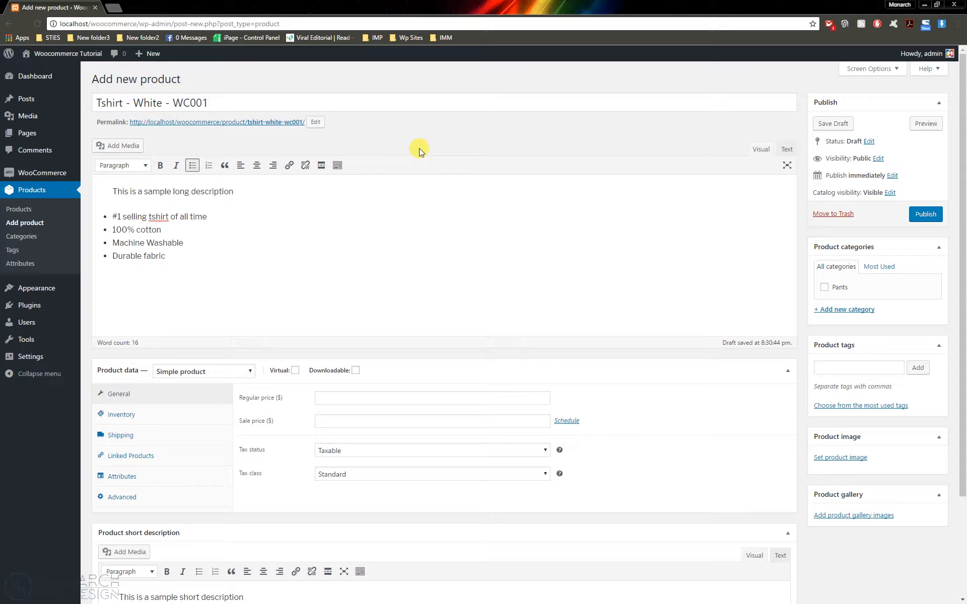
{"action": "left_click", "coordinate": [836, 310]}
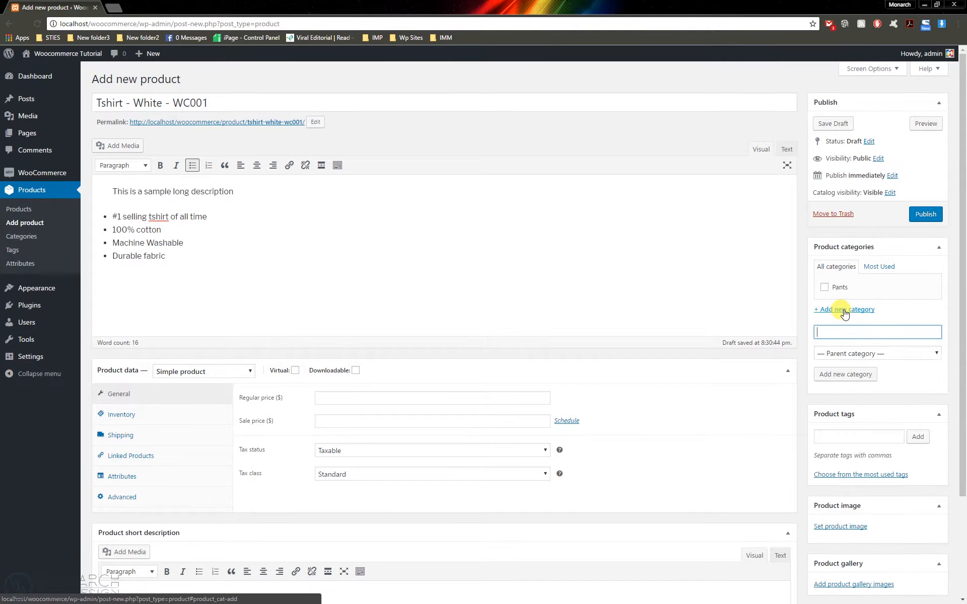
{"action": "left_click", "coordinate": [840, 330]}
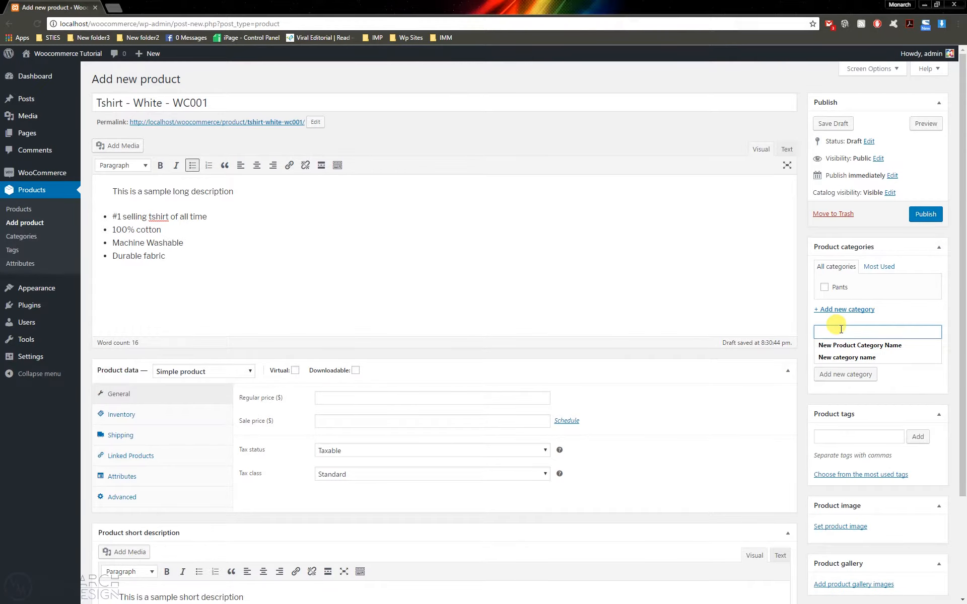
{"action": "type", "text": "tshirt"}
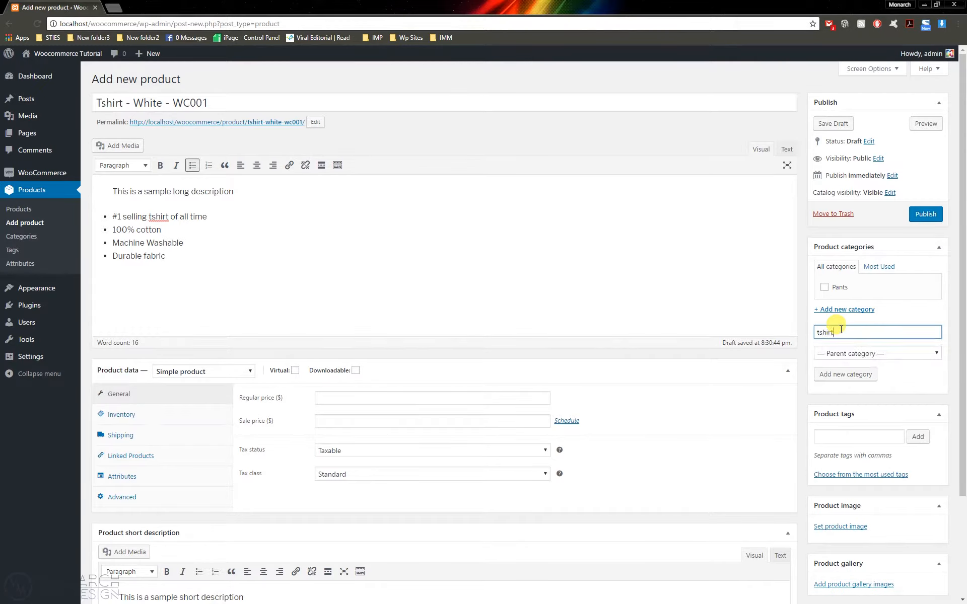
{"action": "left_click", "coordinate": [851, 355]}
{"action": "left_click", "coordinate": [852, 353]}
{"action": "left_click", "coordinate": [851, 353]}
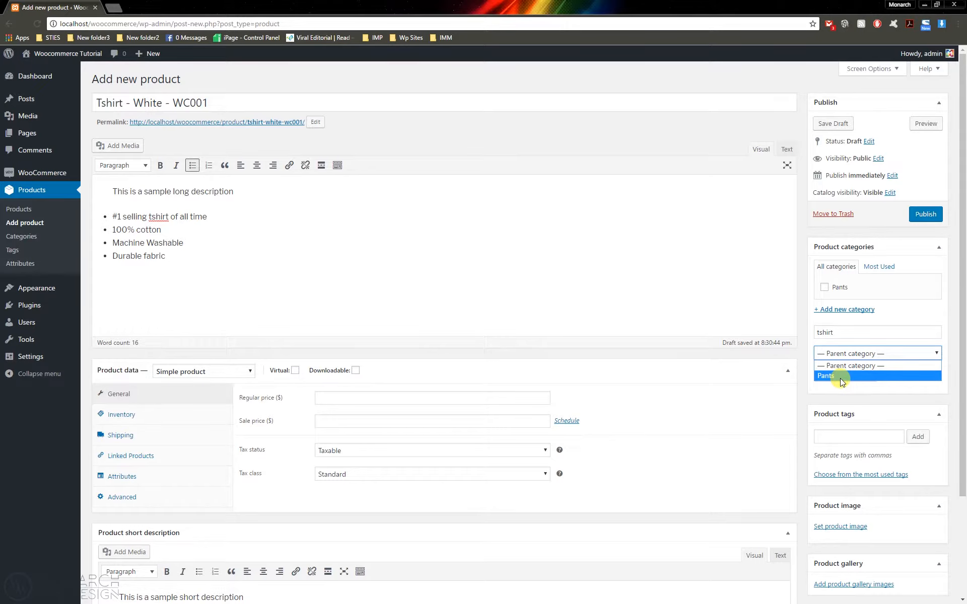
{"action": "left_click", "coordinate": [847, 354]}
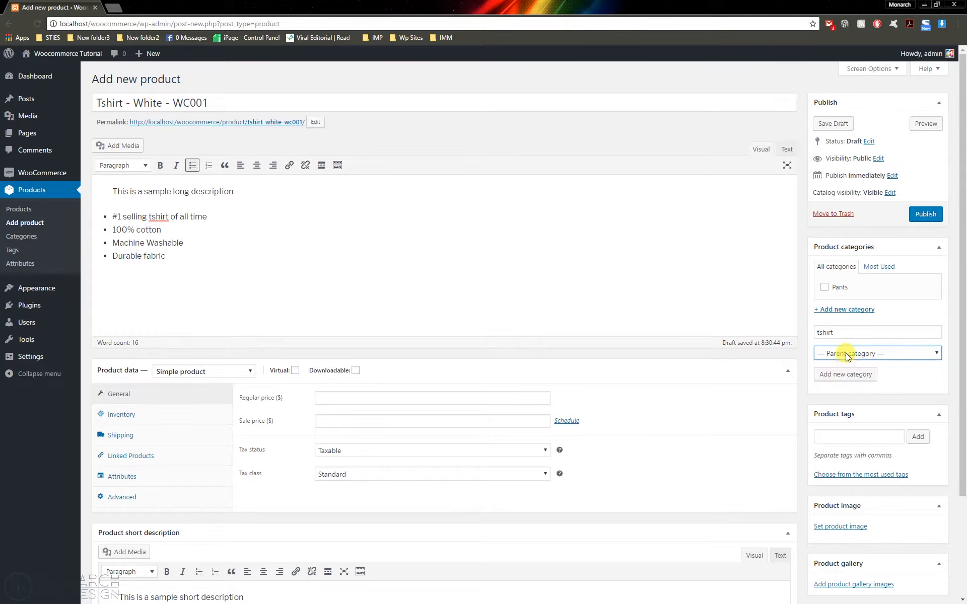
{"action": "left_click", "coordinate": [836, 378]}
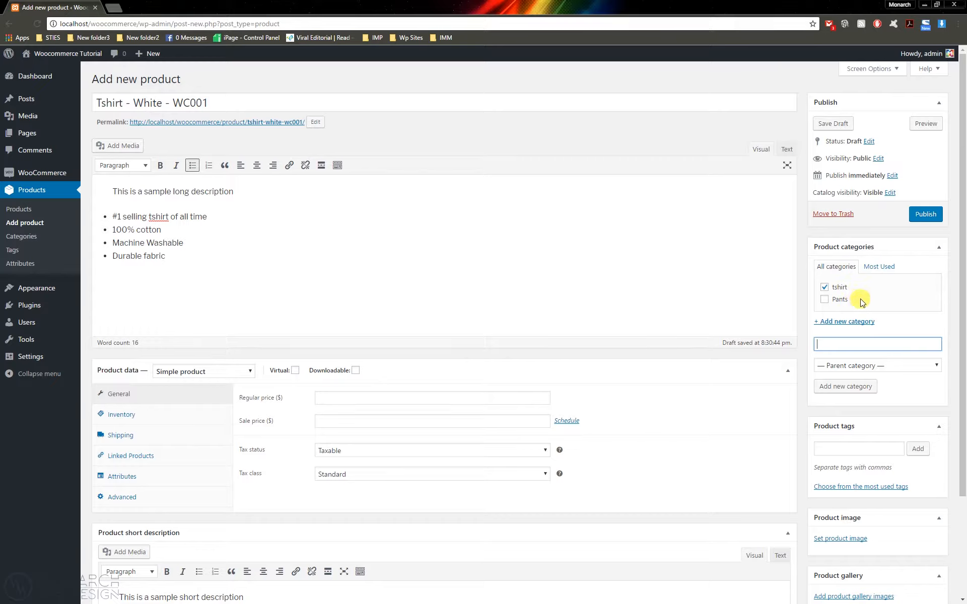
Add the product tags "100% cotton", "tshirt" and "durable" to the T-shirt product
{"action": "scroll", "coordinate": [848, 332], "scroll_direction": "down", "scroll_amount": 3}
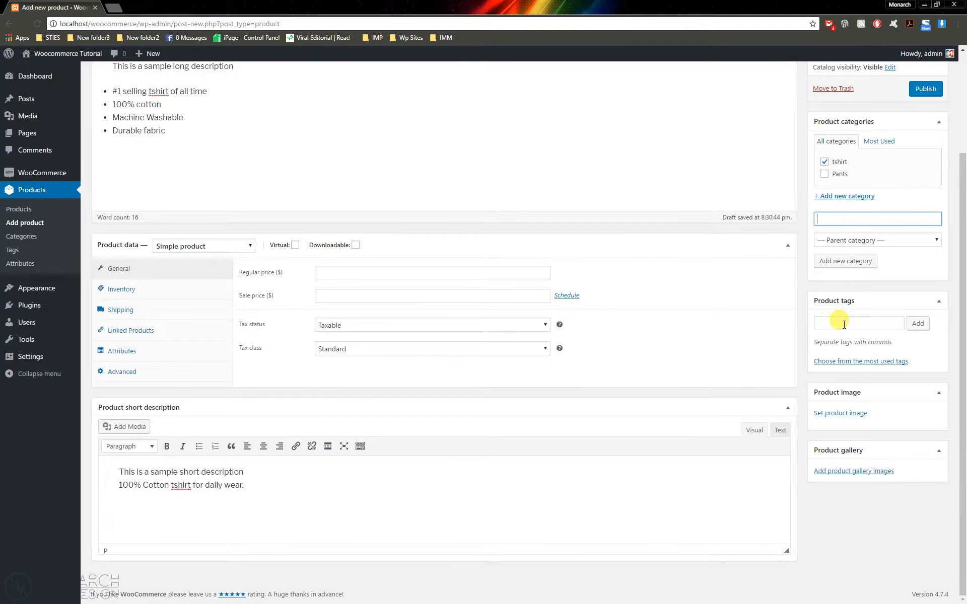
{"action": "left_click", "coordinate": [682, 177]}
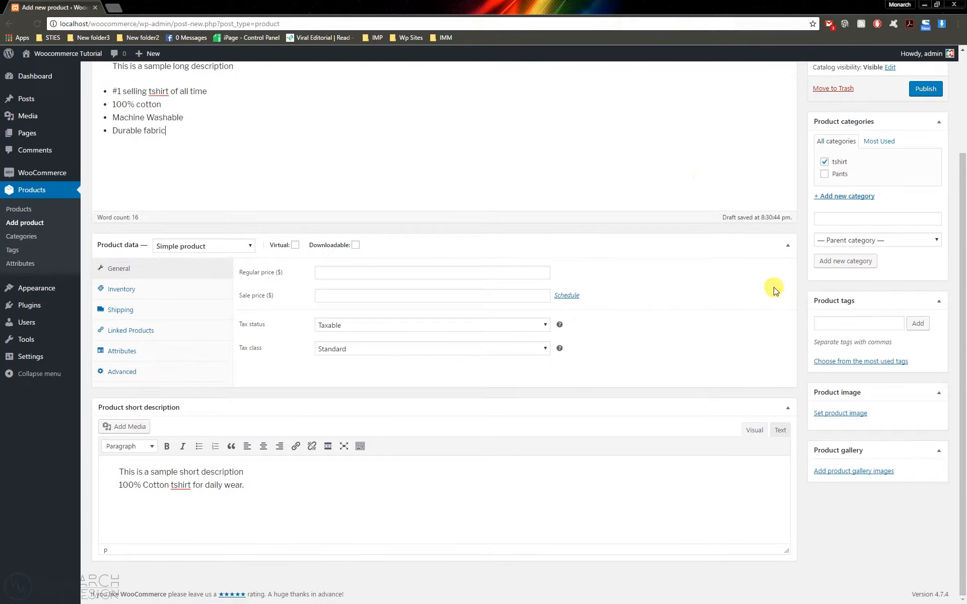
{"action": "left_click", "coordinate": [839, 320]}
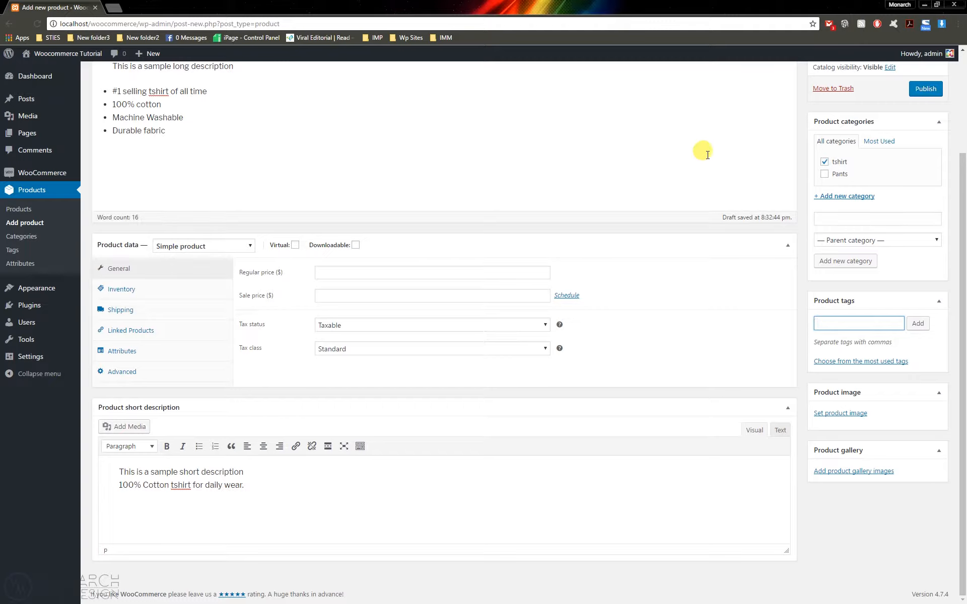
{"action": "scroll", "coordinate": [385, 162], "scroll_direction": "up", "scroll_amount": 3}
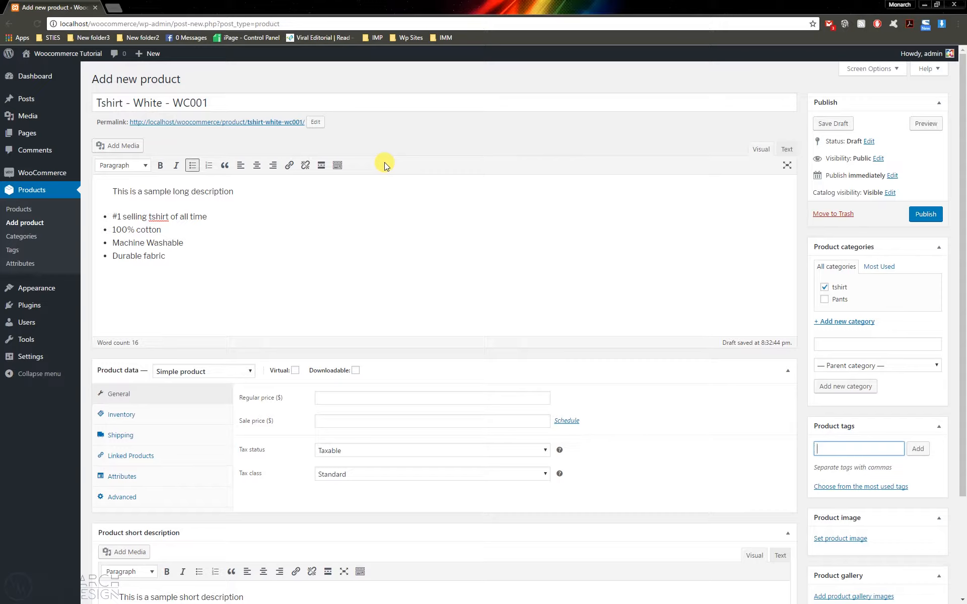
{"action": "left_click", "coordinate": [851, 445]}
{"action": "scroll", "coordinate": [696, 280], "scroll_direction": "down", "scroll_amount": 3}
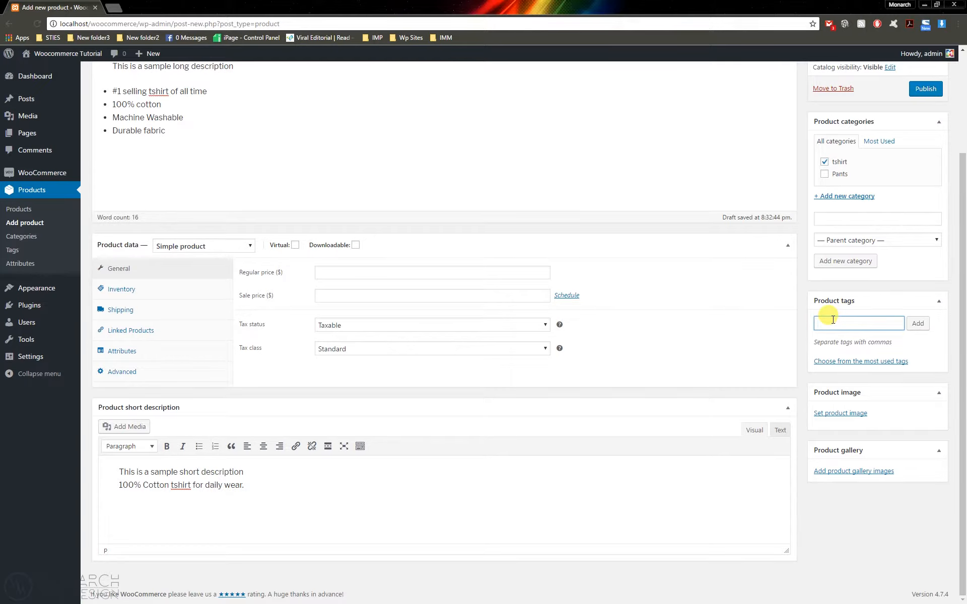
{"action": "type", "text": "100% cotton"}
{"action": "left_click", "coordinate": [917, 323]}
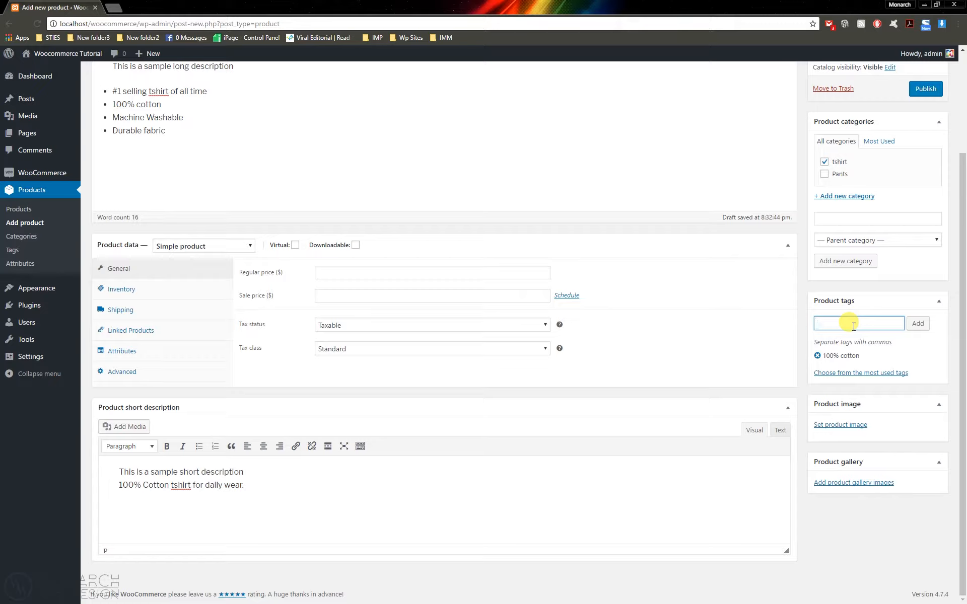
{"action": "type", "text": "tshirt,durable"}
{"action": "left_click", "coordinate": [917, 323]}
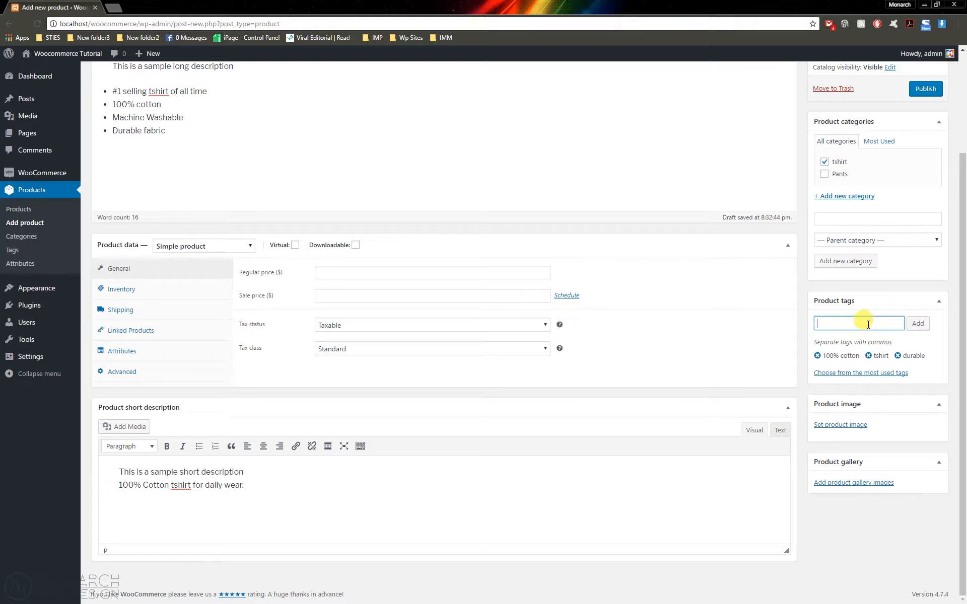
Review the product's title, long description and short description
{"action": "scroll", "coordinate": [312, 165], "scroll_direction": "up", "scroll_amount": 2}
{"action": "scroll", "coordinate": [282, 173], "scroll_direction": "up", "scroll_amount": 1}
{"action": "scroll", "coordinate": [255, 186], "scroll_direction": "down", "scroll_amount": 1}
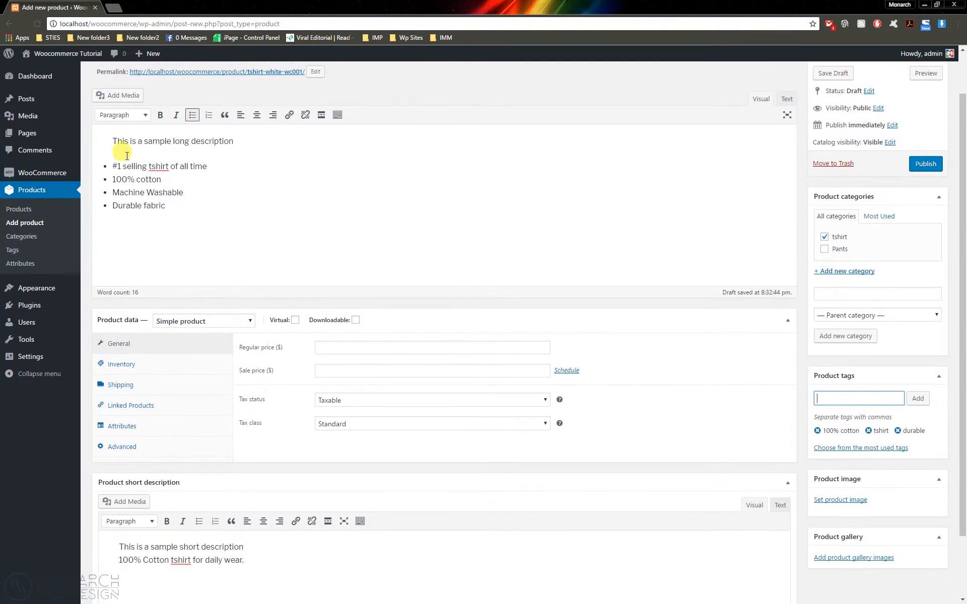
{"action": "left_click_drag", "start_coordinate": [116, 141], "coordinate": [184, 156]}
{"action": "scroll", "coordinate": [231, 214], "scroll_direction": "up", "scroll_amount": 1}
{"action": "left_click_drag", "start_coordinate": [156, 103], "coordinate": [220, 273]}
{"action": "left_click", "coordinate": [220, 273]}
{"action": "scroll", "coordinate": [217, 271], "scroll_direction": "down", "scroll_amount": 3}
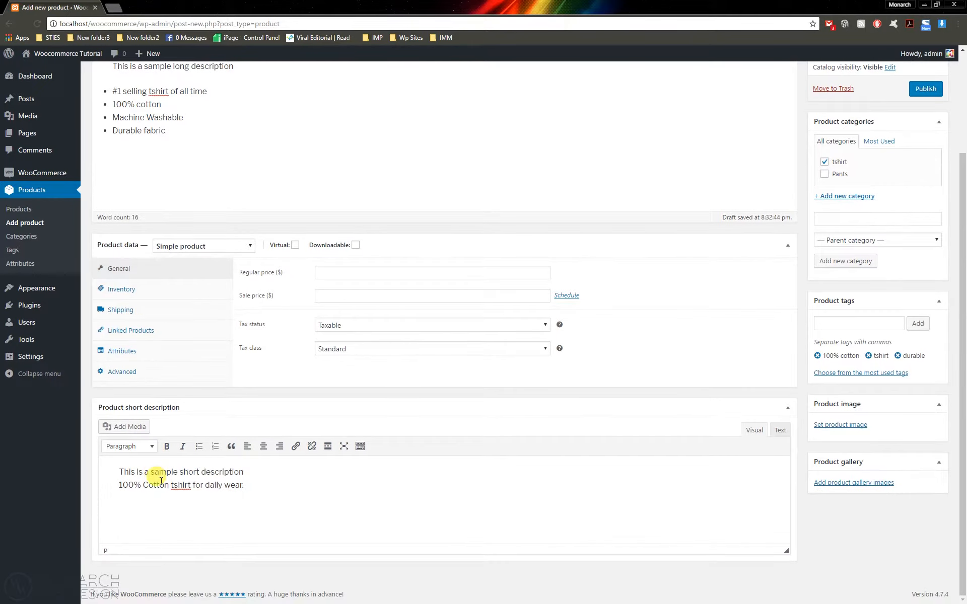
{"action": "left_click_drag", "start_coordinate": [156, 484], "coordinate": [221, 482]}
{"action": "left_click", "coordinate": [278, 491]}
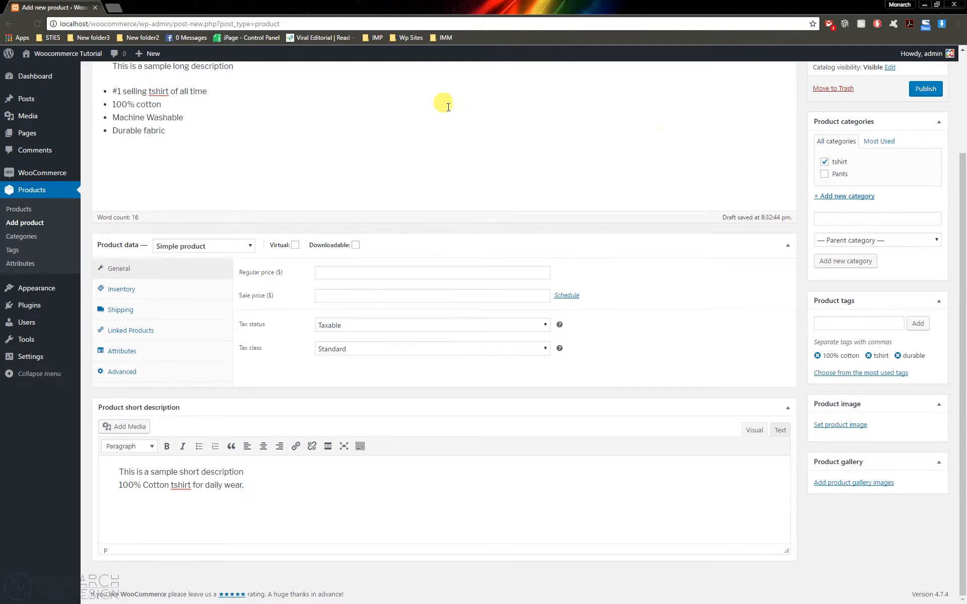
{"action": "mouse_move", "coordinate": [20, 113]}
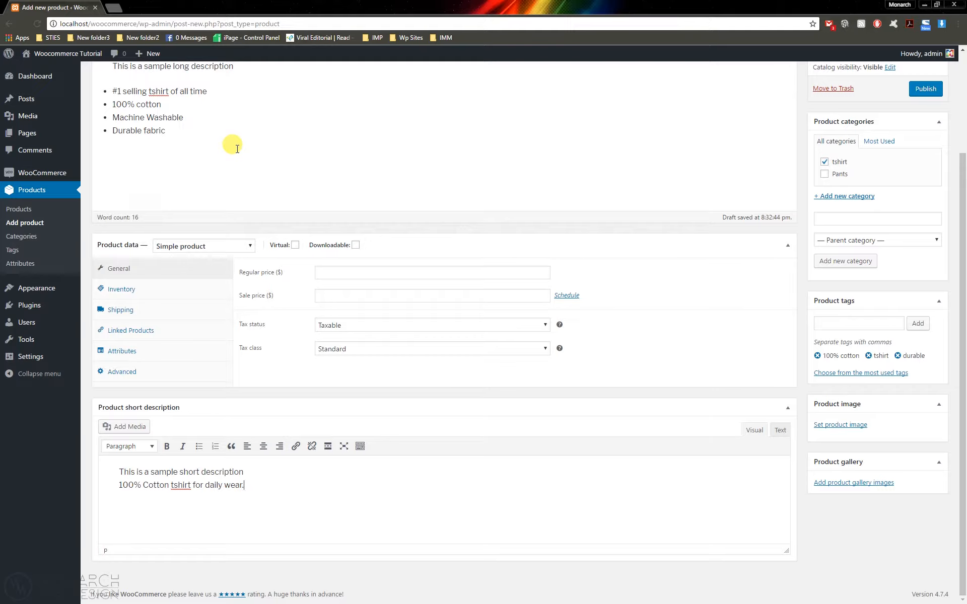
{"action": "scroll", "coordinate": [208, 144], "scroll_direction": "up", "scroll_amount": 3}
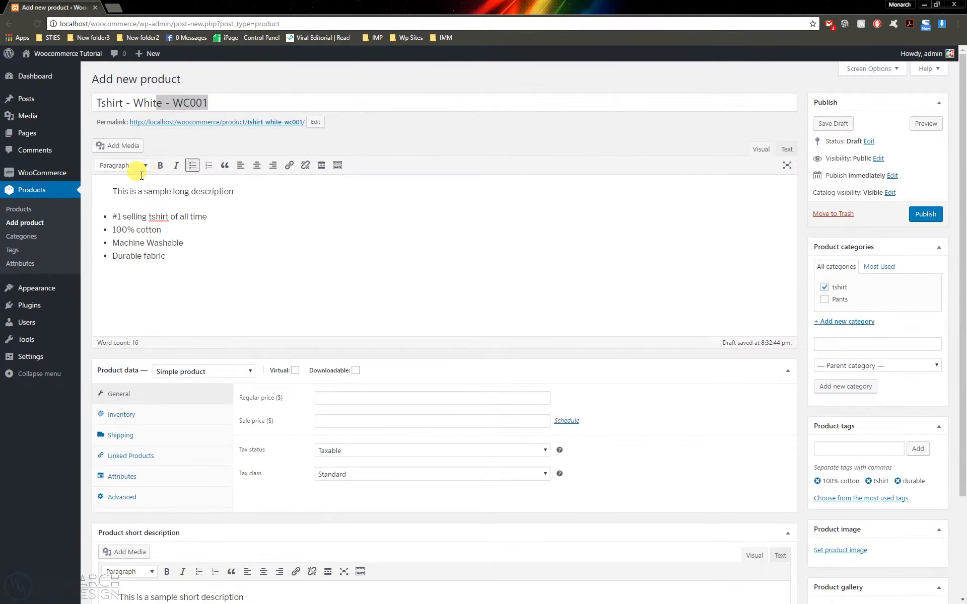
{"action": "left_click_drag", "start_coordinate": [111, 189], "coordinate": [178, 257]}
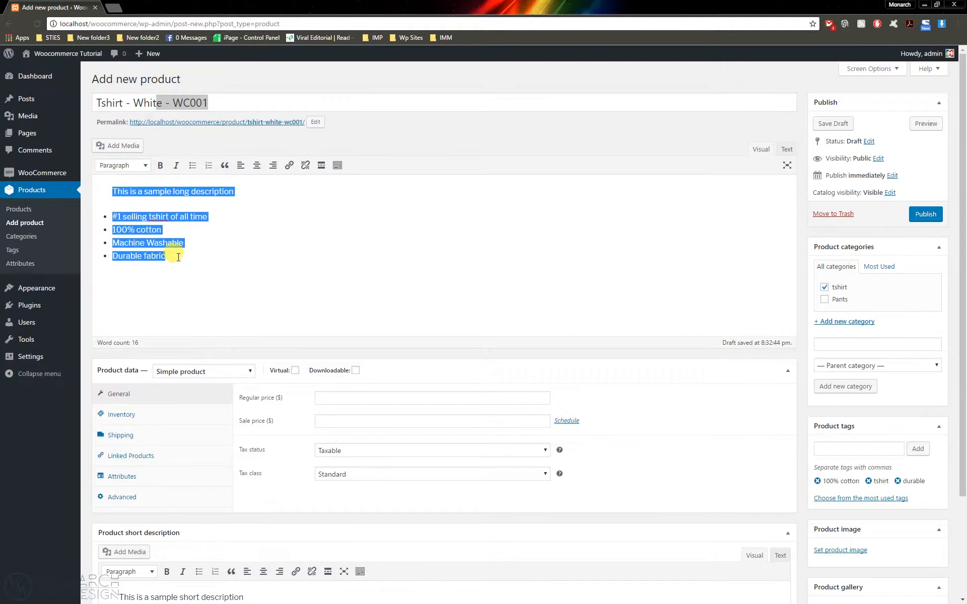
{"action": "left_click", "coordinate": [178, 257]}
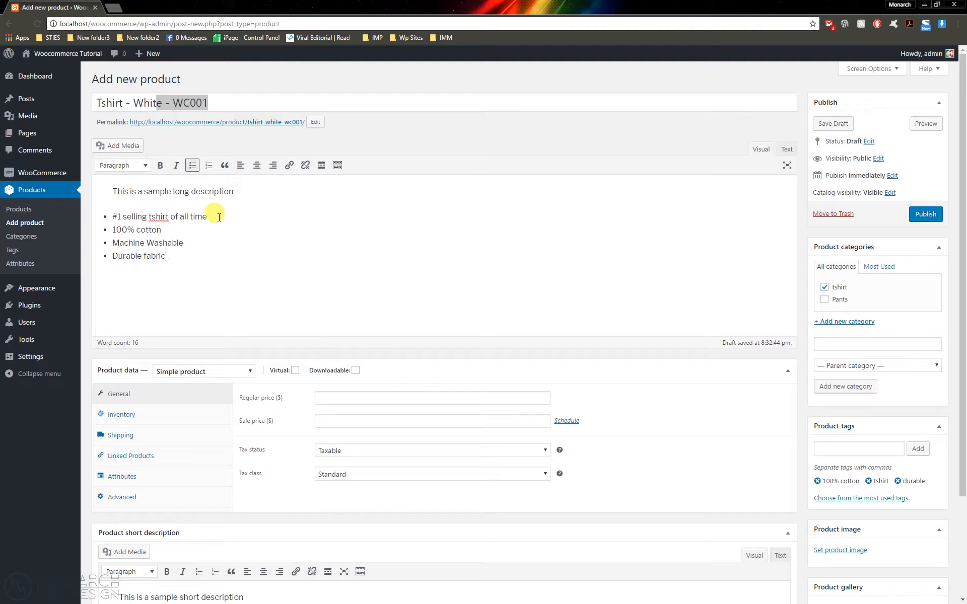
{"action": "scroll", "coordinate": [345, 220], "scroll_direction": "down", "scroll_amount": 3}
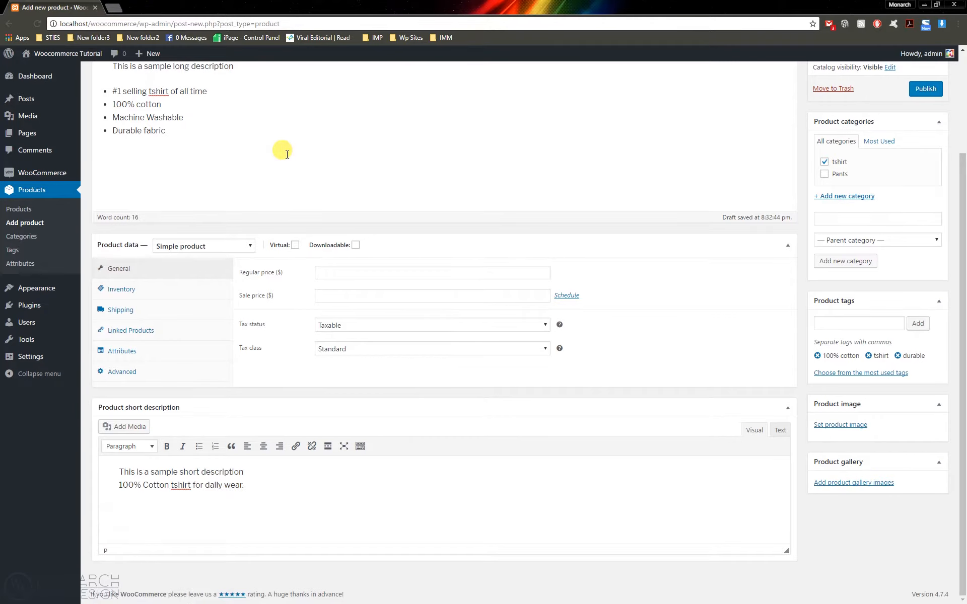
{"action": "scroll", "coordinate": [241, 152], "scroll_direction": "up", "scroll_amount": 2}
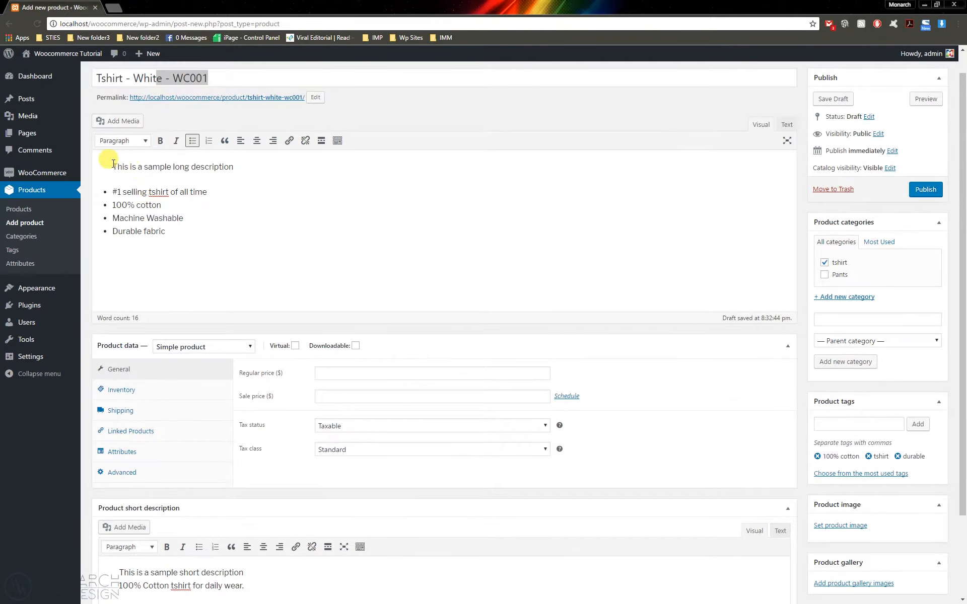
{"action": "left_click_drag", "start_coordinate": [111, 164], "coordinate": [203, 229]}
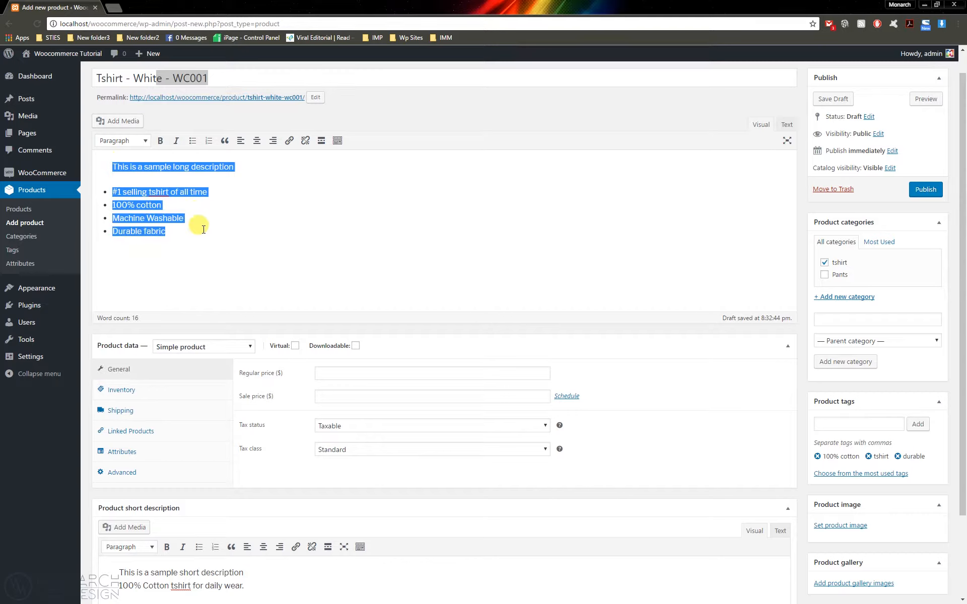
{"action": "left_click", "coordinate": [207, 230]}
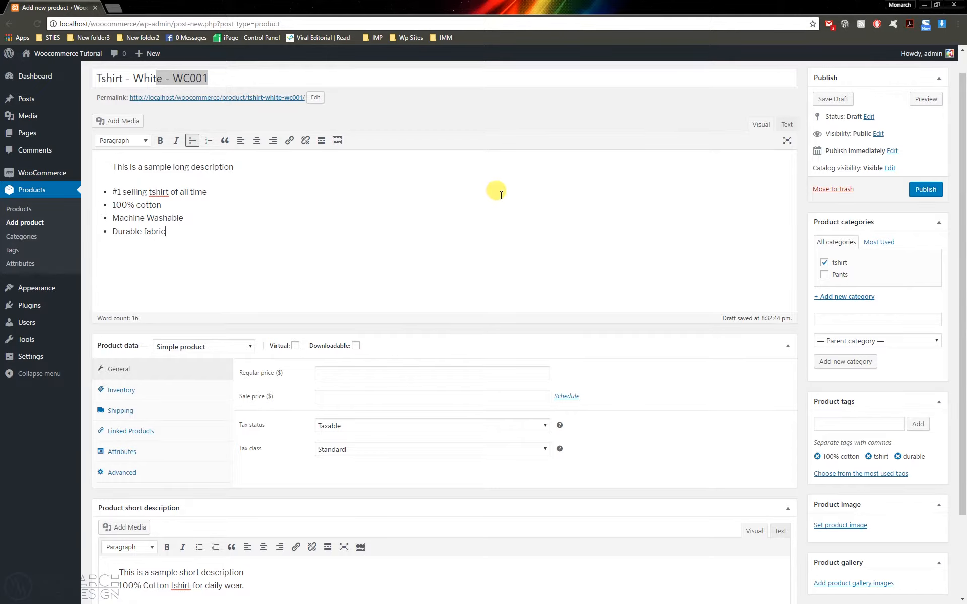
Upload the white T-shirt picture White.jpg to the media library and set it as the product image
{"action": "scroll", "coordinate": [901, 402], "scroll_direction": "down", "scroll_amount": 2}
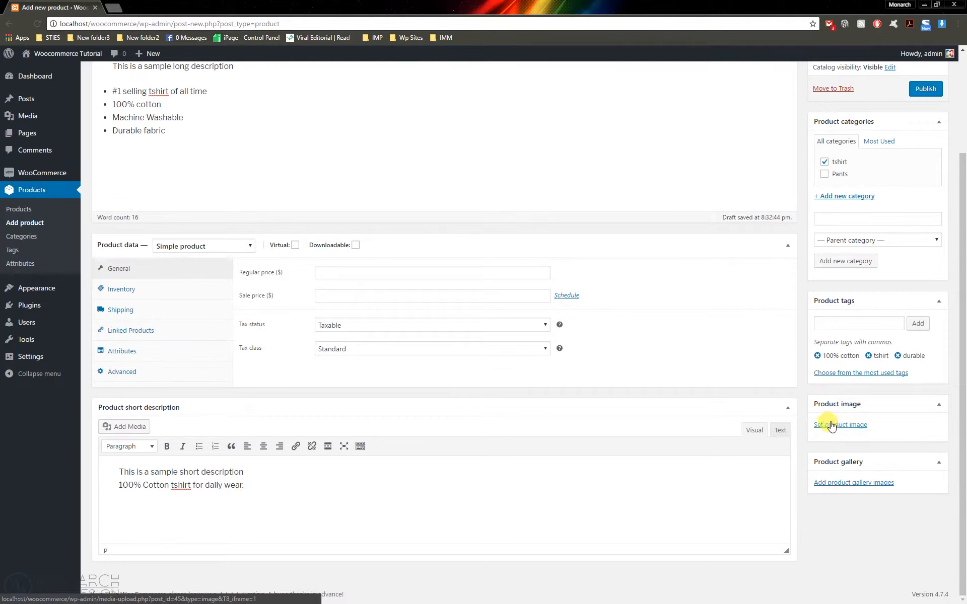
{"action": "left_click", "coordinate": [849, 426]}
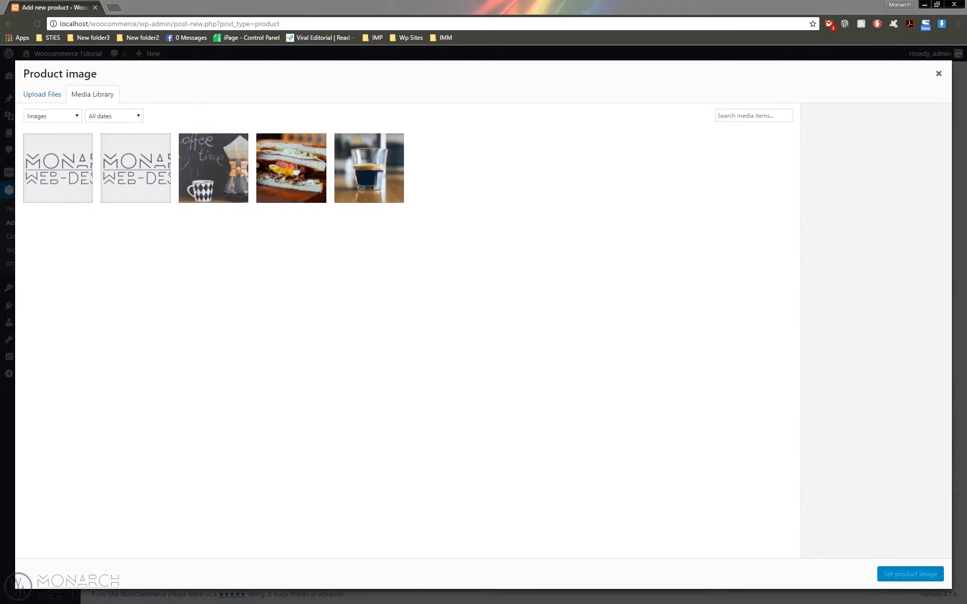
{"action": "left_click_drag", "start_coordinate": [313, 238], "coordinate": [298, 257]}
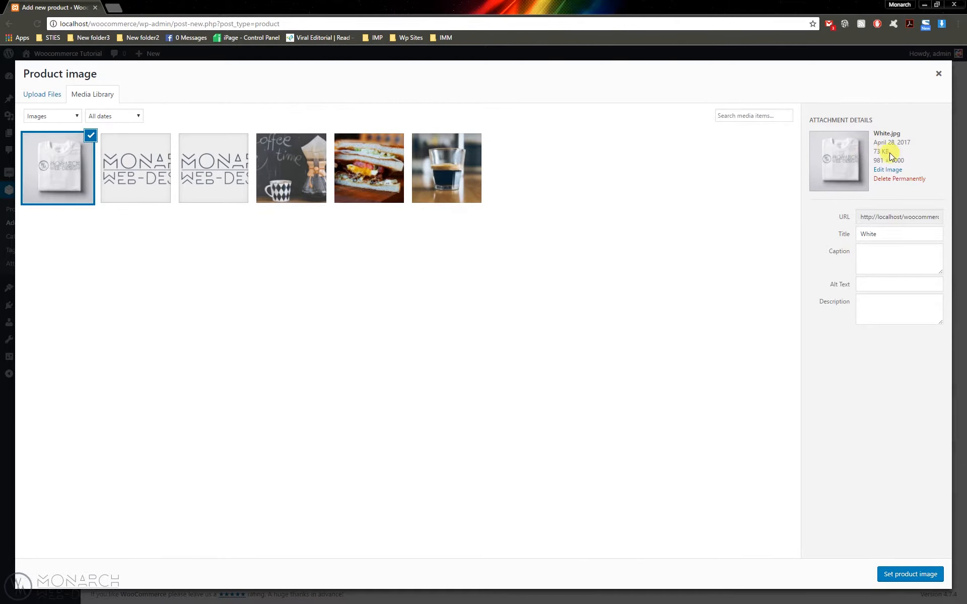
{"action": "left_click", "coordinate": [887, 584]}
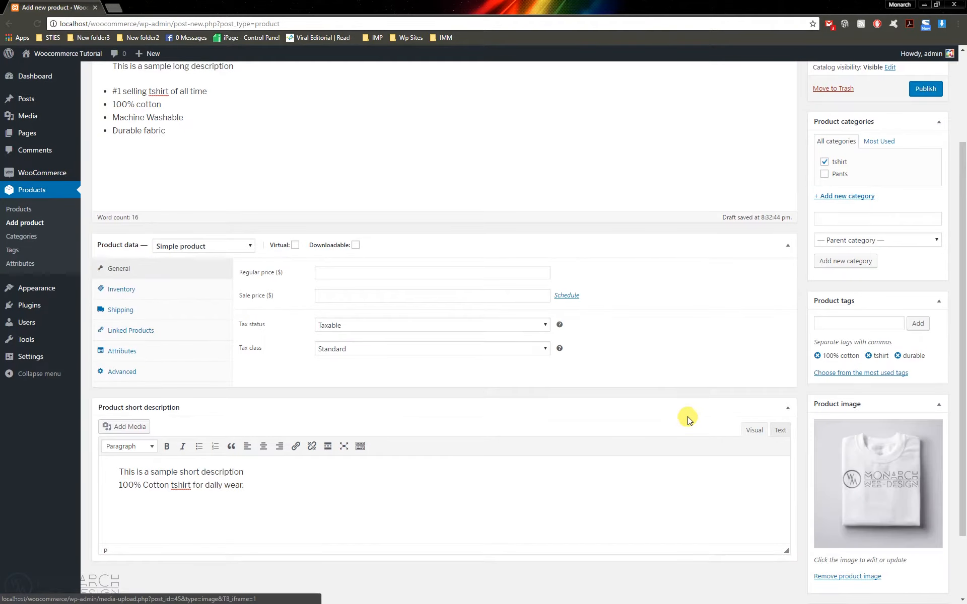
Upload the blue, red and green T-shirt pictures to the media library for the product gallery
{"action": "scroll", "coordinate": [687, 417], "scroll_direction": "down", "scroll_amount": 3}
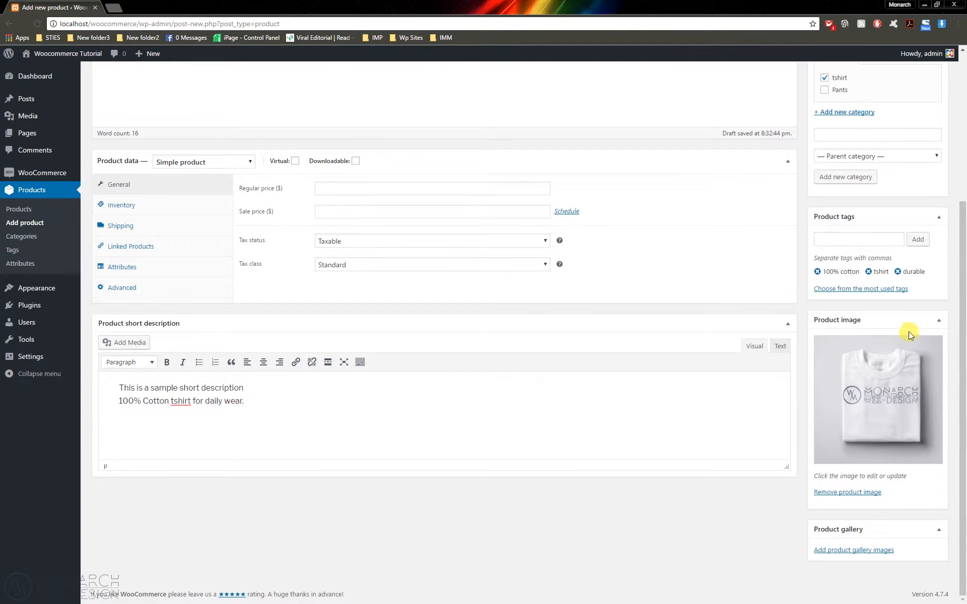
{"action": "left_click", "coordinate": [828, 550]}
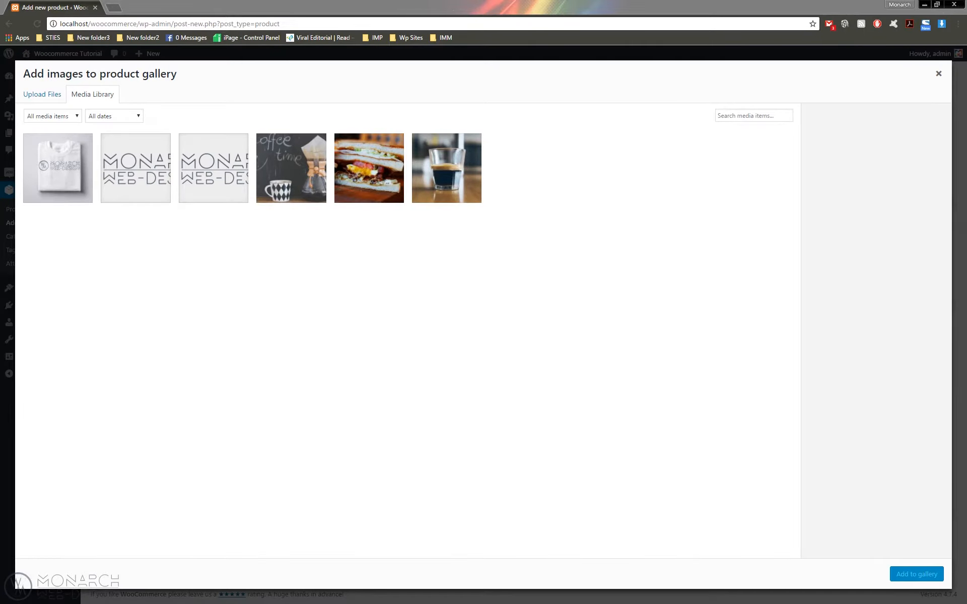
{"action": "left_click_drag", "start_coordinate": [3, 242], "coordinate": [237, 301]}
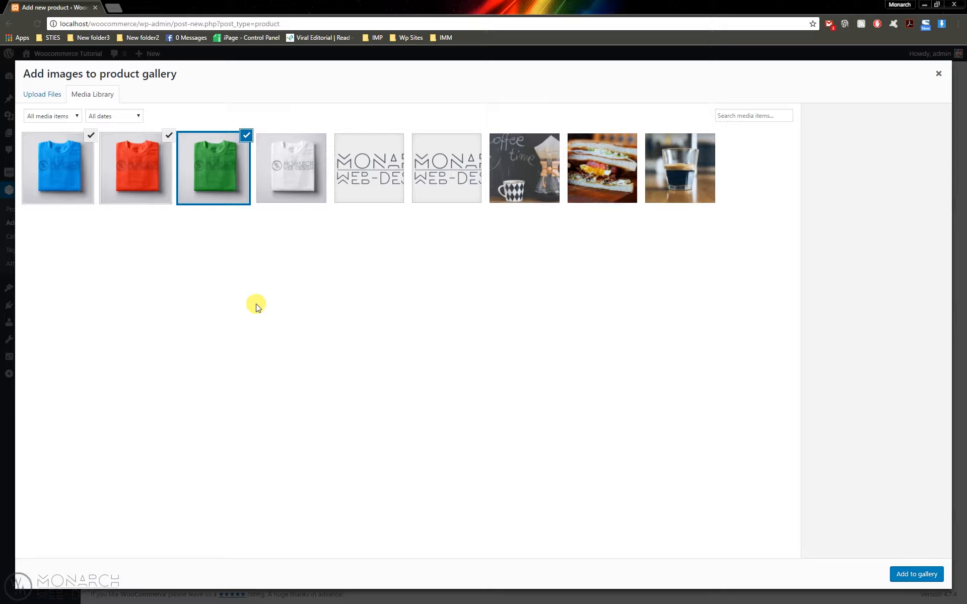
Select only the blue and red T-shirt pictures in the media library and add them to the product gallery
{"action": "left_click", "coordinate": [211, 183]}
{"action": "left_click", "coordinate": [139, 175]}
{"action": "left_click", "coordinate": [77, 176]}
{"action": "left_click", "coordinate": [75, 169]}
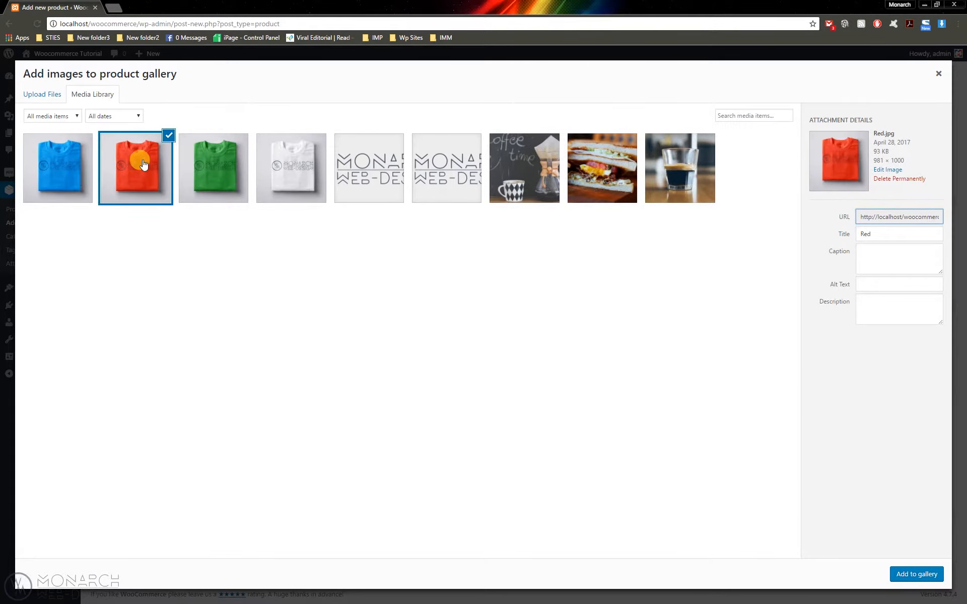
{"action": "left_click", "coordinate": [144, 165]}
{"action": "left_click", "coordinate": [197, 286]}
{"action": "left_click", "coordinate": [67, 179]}
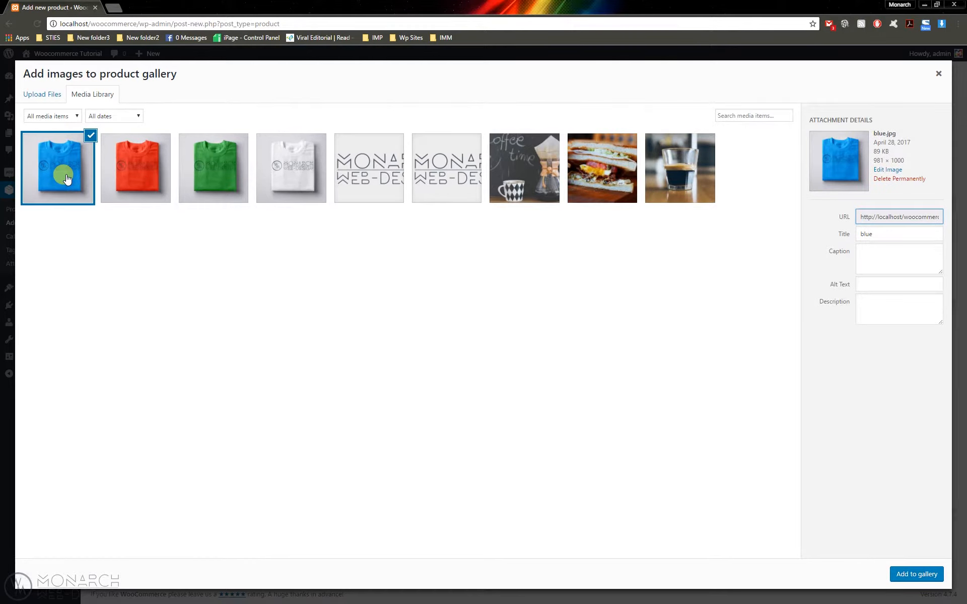
{"action": "left_click", "coordinate": [135, 172]}
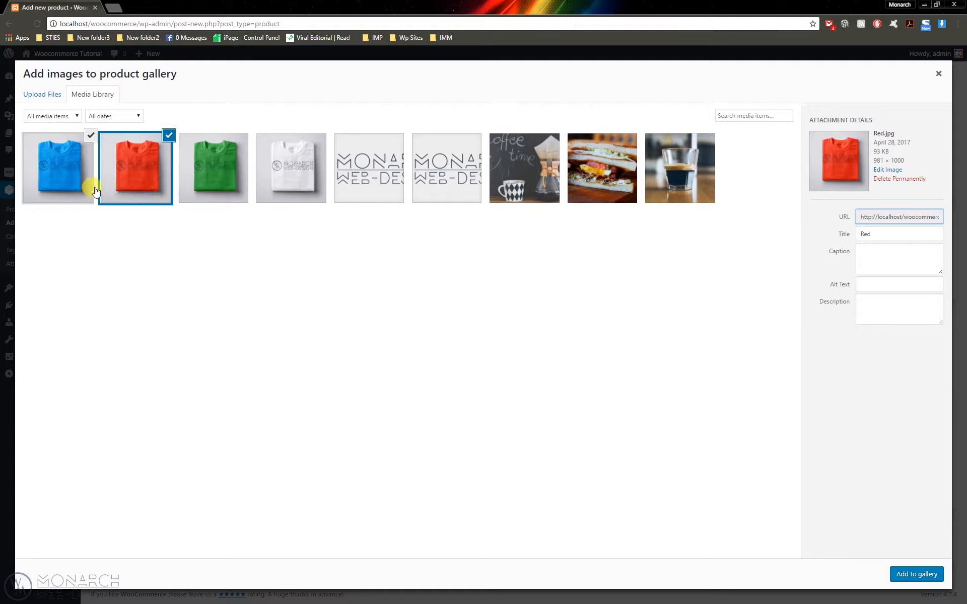
{"action": "left_click", "coordinate": [915, 575]}
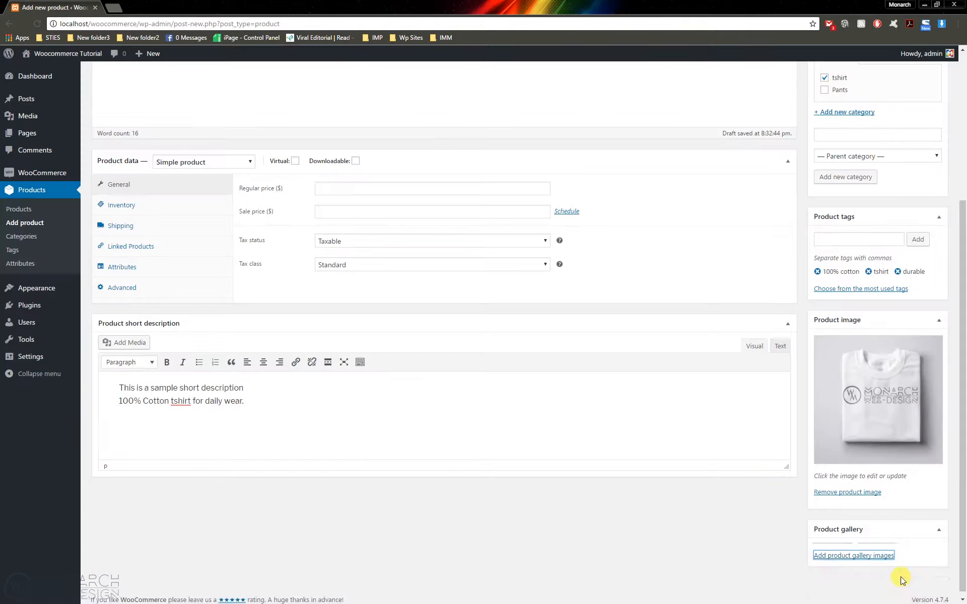
{"action": "scroll", "coordinate": [718, 483], "scroll_direction": "down", "scroll_amount": 1}
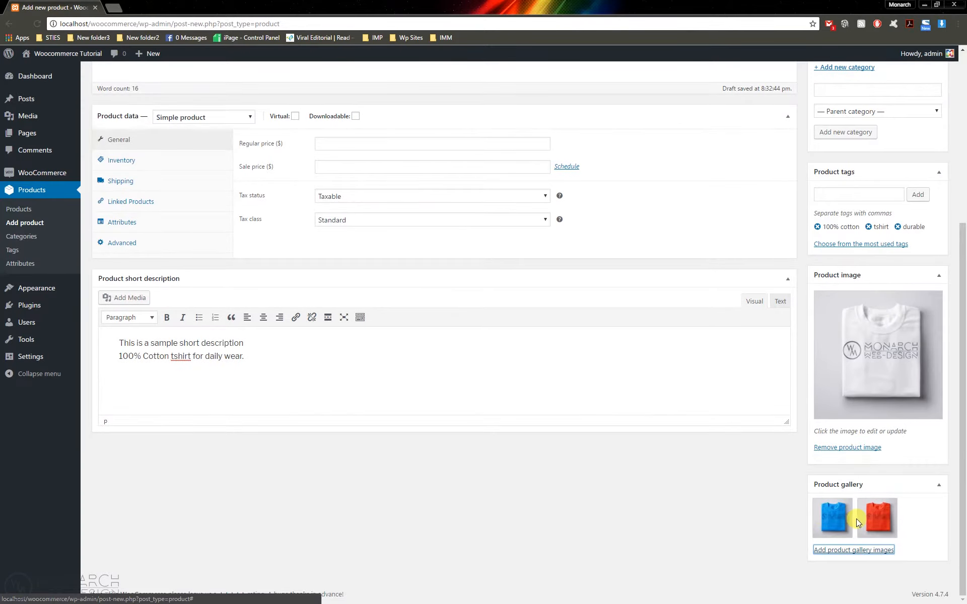
Set the T-shirt product's regular price to 100 dollars in the general product data
{"action": "scroll", "coordinate": [302, 337], "scroll_direction": "up", "scroll_amount": 5}
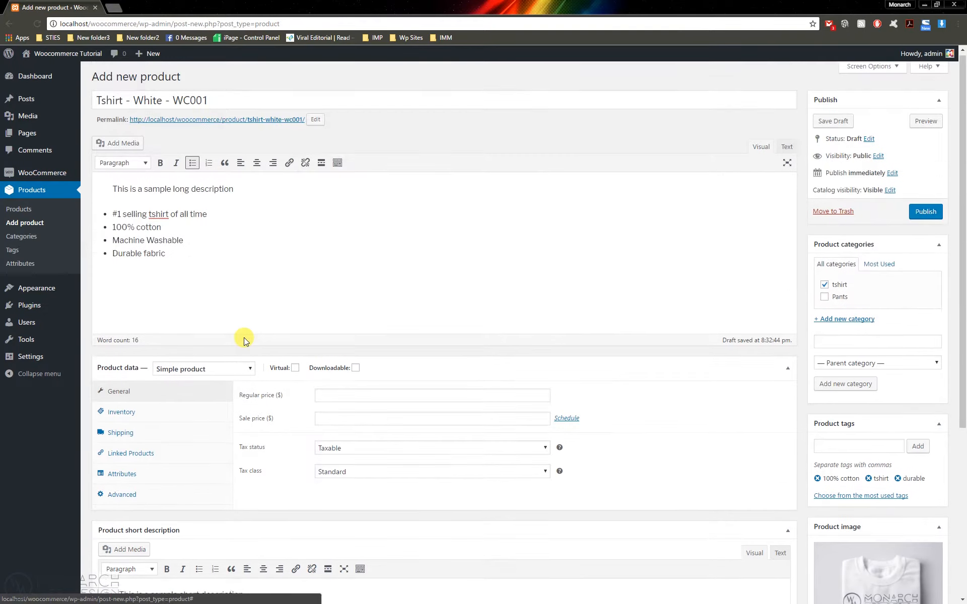
{"action": "scroll", "coordinate": [227, 265], "scroll_direction": "down", "scroll_amount": 2}
{"action": "scroll", "coordinate": [234, 207], "scroll_direction": "up", "scroll_amount": 2}
{"action": "scroll", "coordinate": [240, 217], "scroll_direction": "down", "scroll_amount": 2}
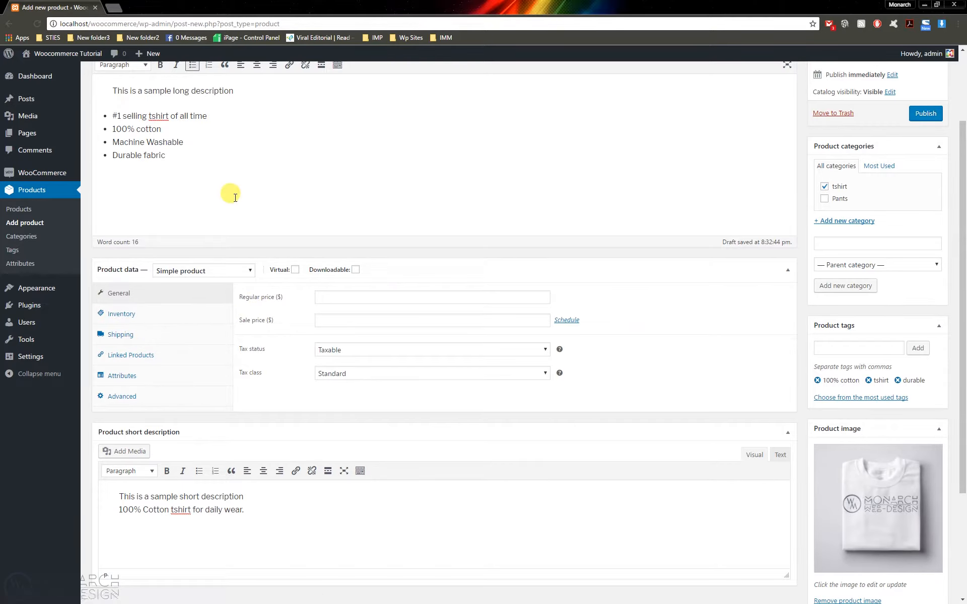
{"action": "scroll", "coordinate": [257, 222], "scroll_direction": "down", "scroll_amount": 1}
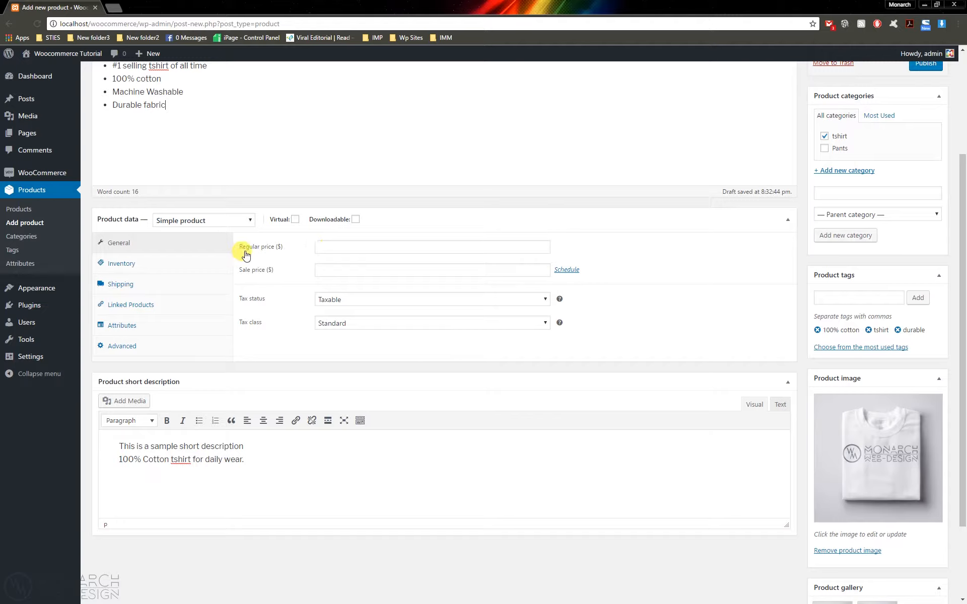
{"action": "left_click", "coordinate": [345, 269]}
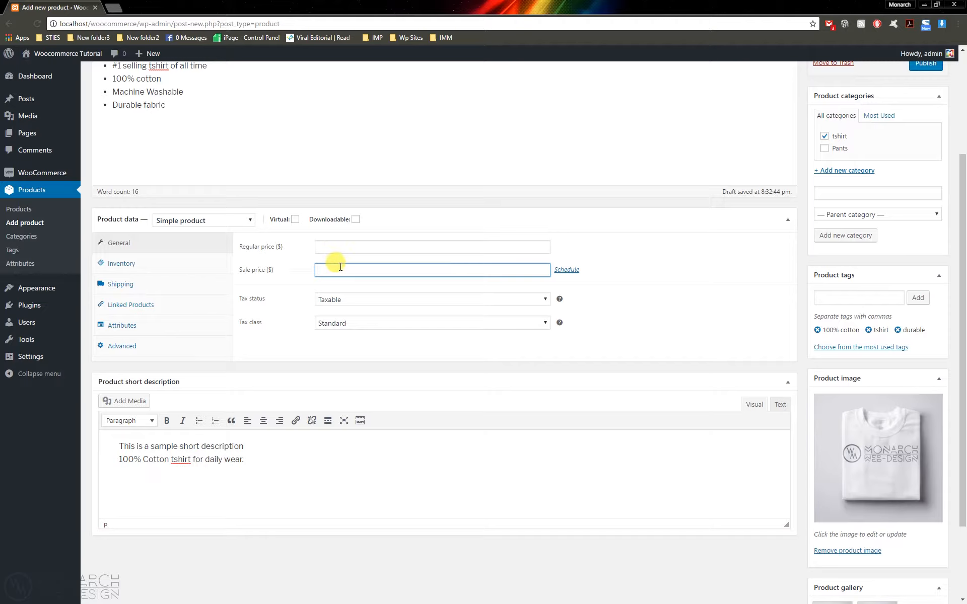
{"action": "left_click", "coordinate": [337, 248]}
{"action": "left_click", "coordinate": [290, 148]}
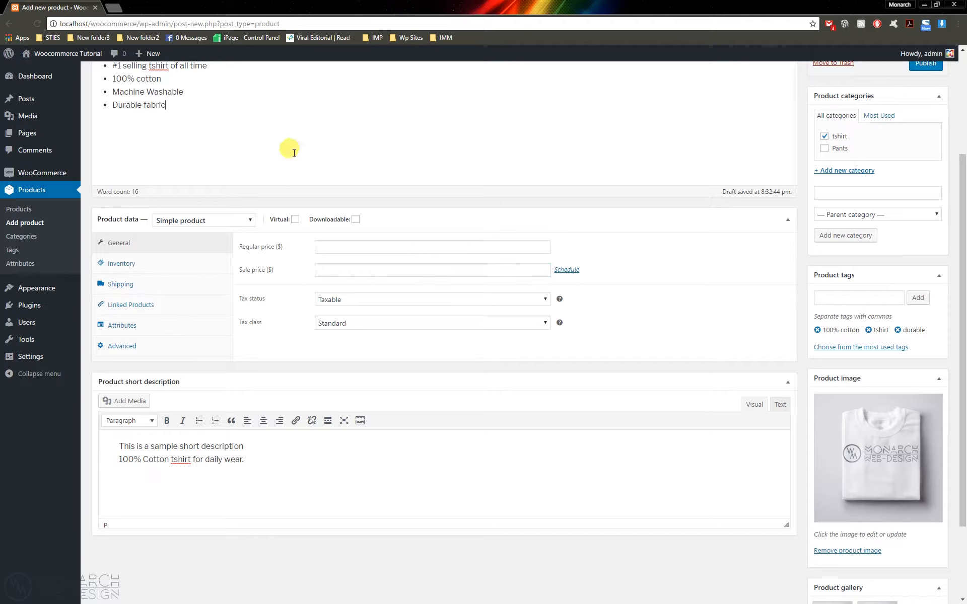
{"action": "left_click", "coordinate": [334, 246]}
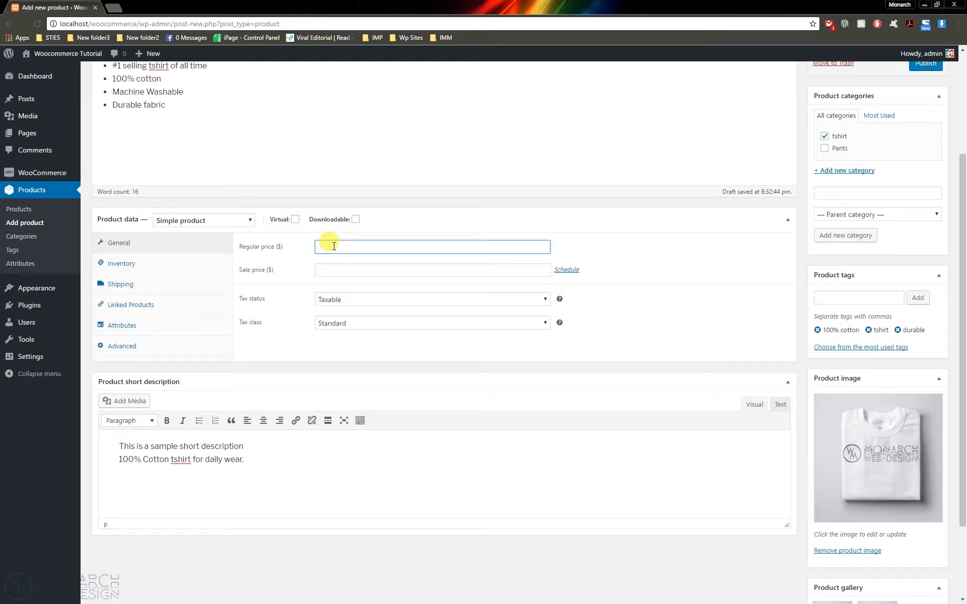
{"action": "type", "text": "10"}
{"action": "left_click", "coordinate": [312, 180]}
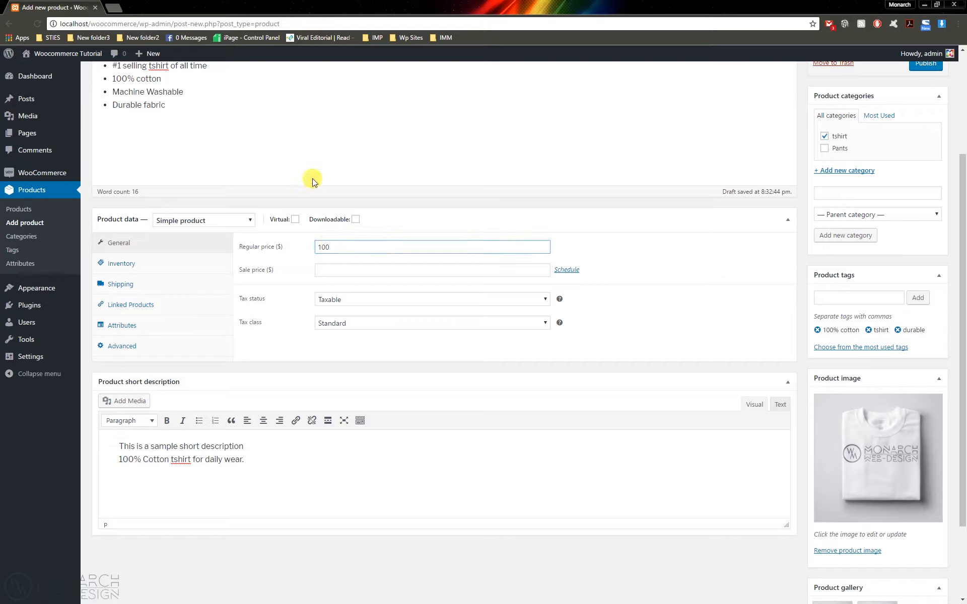
Try writing the regular price with a leading $ sign and as 100.00, and remove these additions
{"action": "left_click", "coordinate": [318, 245]}
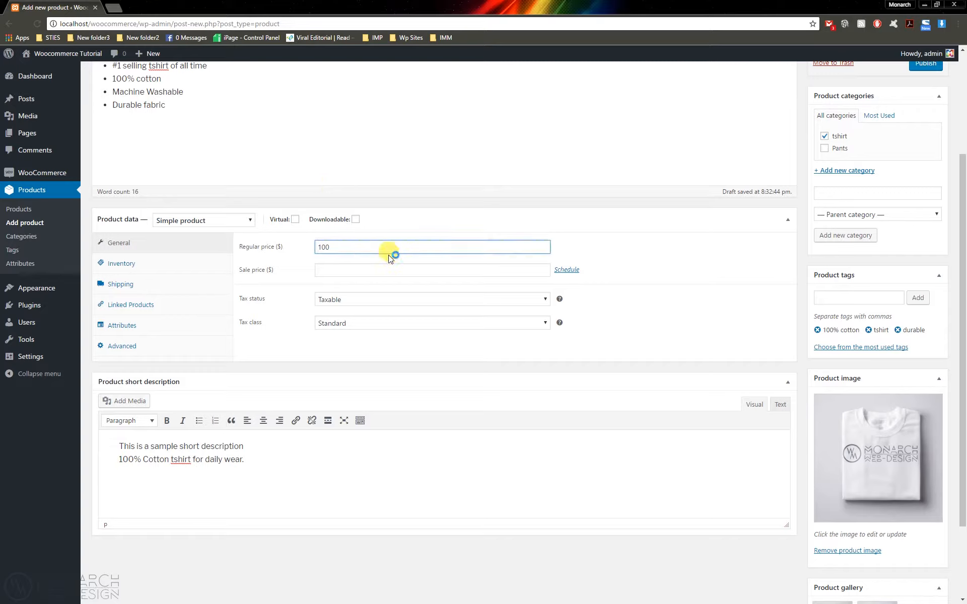
{"action": "type", "text": "$"}
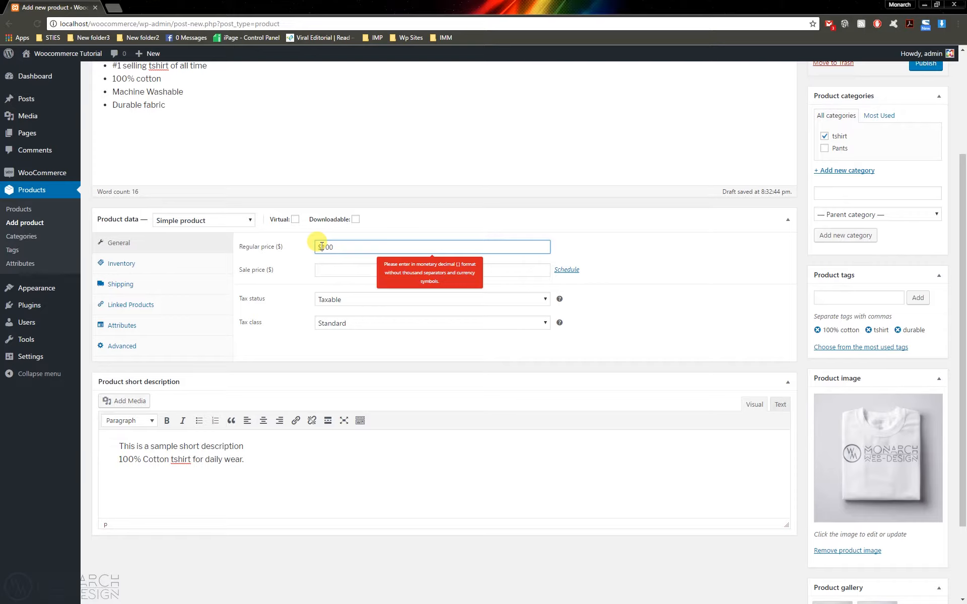
{"action": "left_click", "coordinate": [313, 151]}
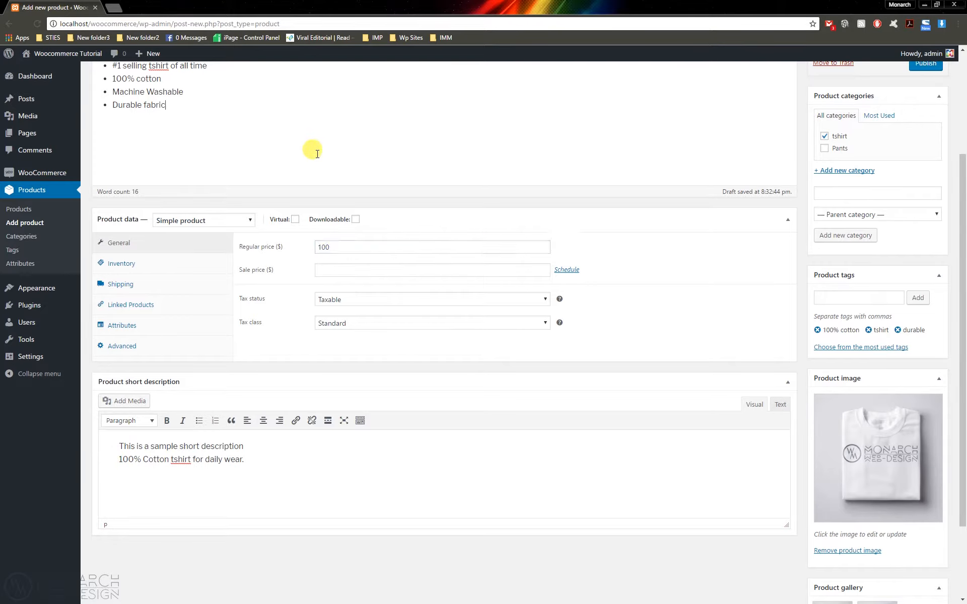
{"action": "left_click", "coordinate": [336, 246]}
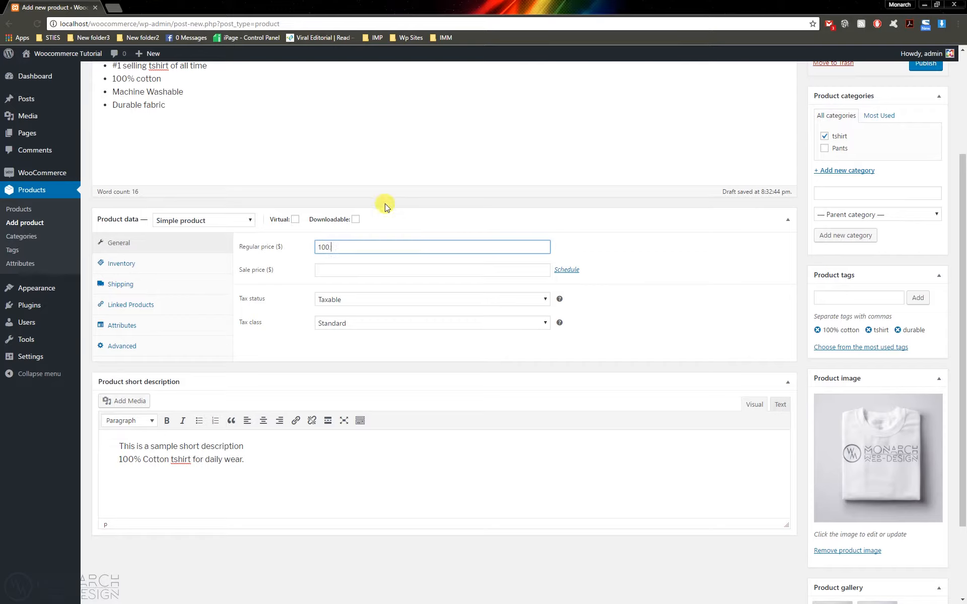
{"action": "type", "text": ".00"}
{"action": "left_click", "coordinate": [319, 73]}
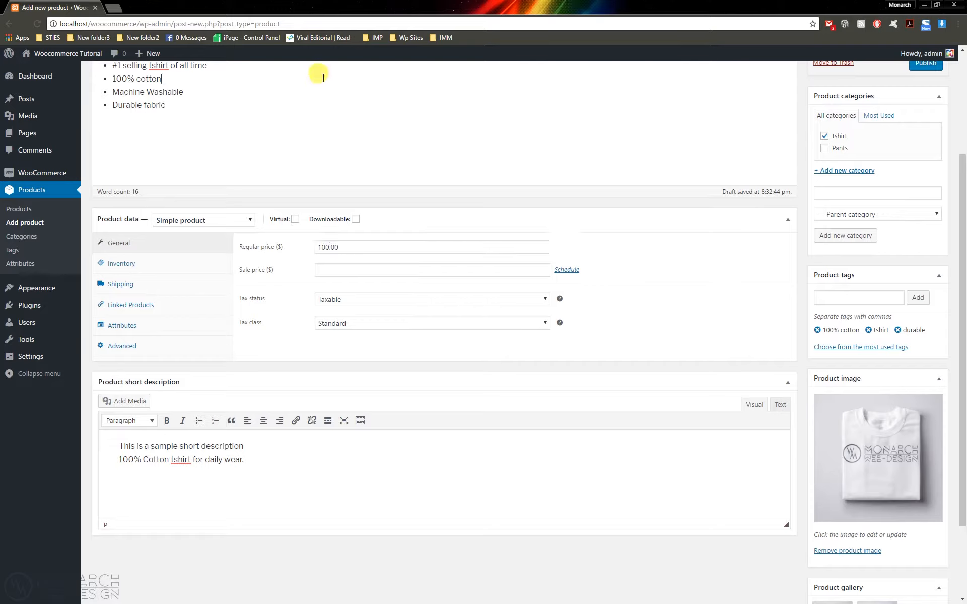
{"action": "left_click_drag", "start_coordinate": [329, 248], "coordinate": [382, 247]}
{"action": "key", "text": "BackSpace"}
{"action": "left_click", "coordinate": [321, 106]}
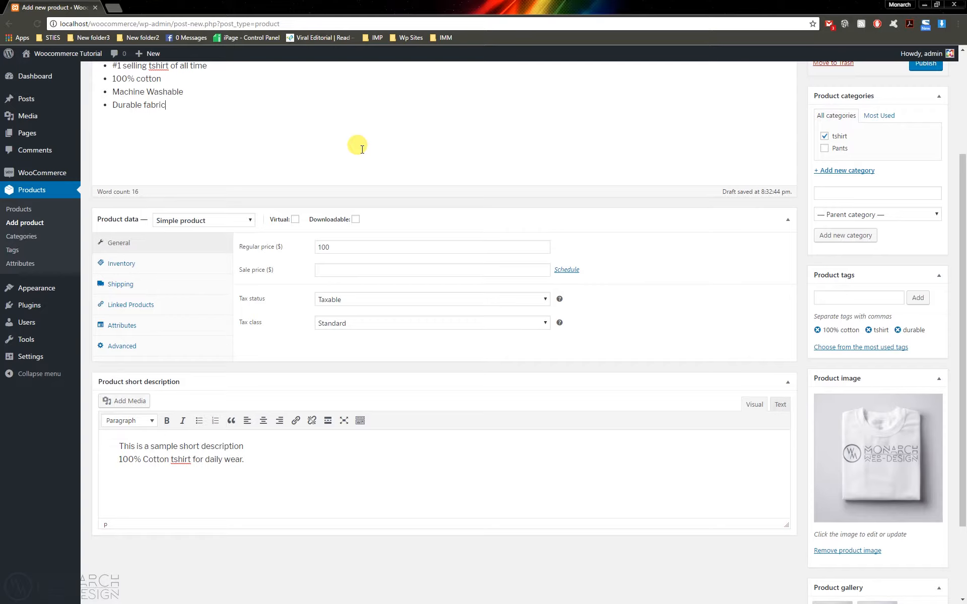
Schedule the sale price to run from 2017-05-01 to 2017-05-10
{"action": "left_click", "coordinate": [566, 276]}
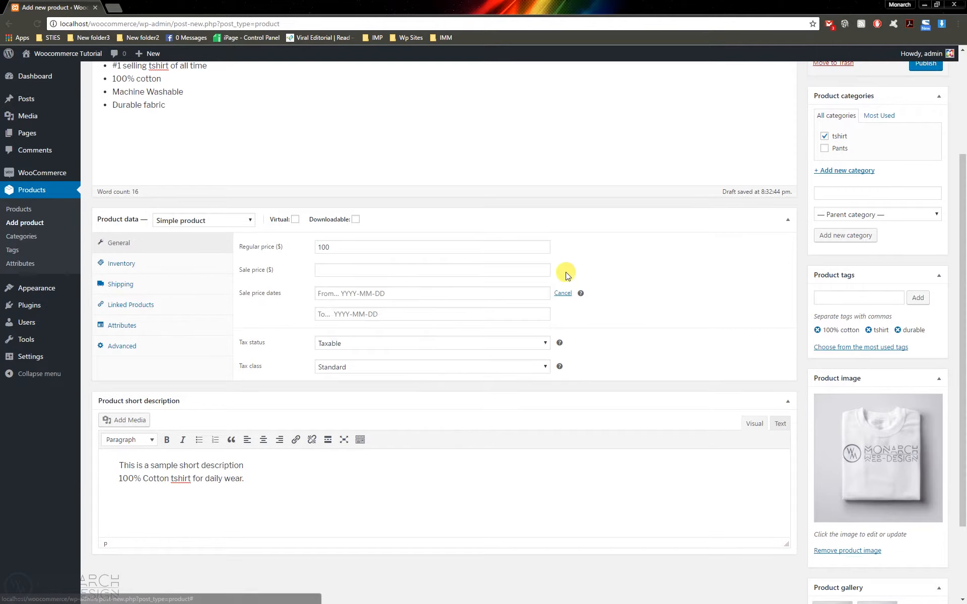
{"action": "left_click", "coordinate": [335, 296]}
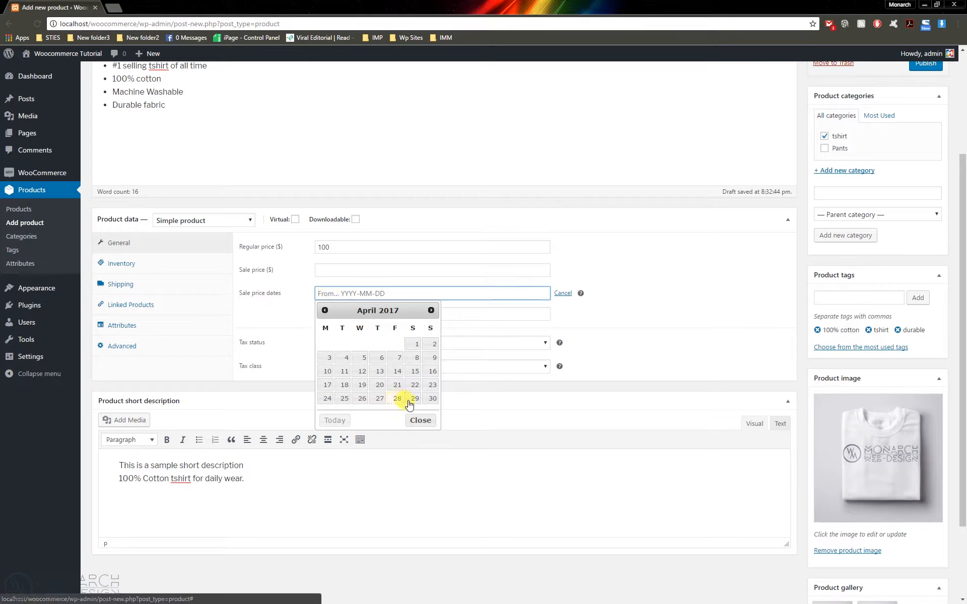
{"action": "left_click", "coordinate": [431, 311]}
{"action": "left_click", "coordinate": [328, 345]}
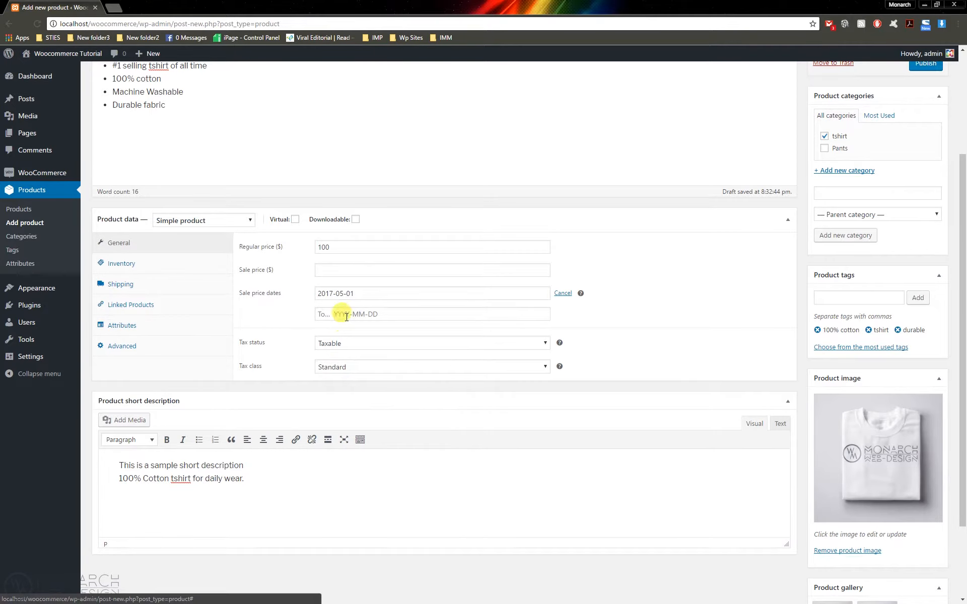
{"action": "left_click", "coordinate": [346, 315]}
{"action": "left_click", "coordinate": [362, 380]}
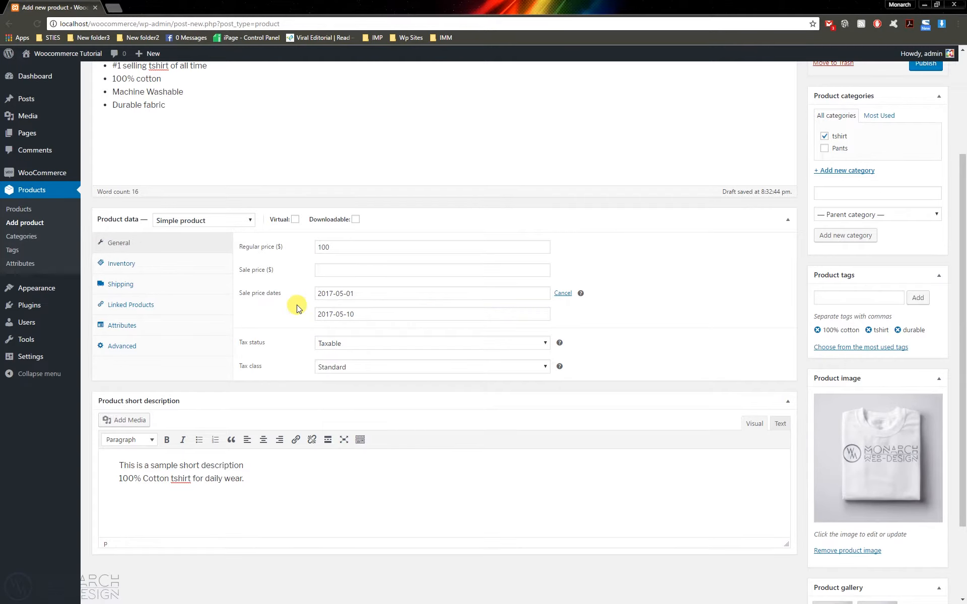
Check the scheduled sale dates and set the sale price to 99 dollars
{"action": "left_click", "coordinate": [323, 269]}
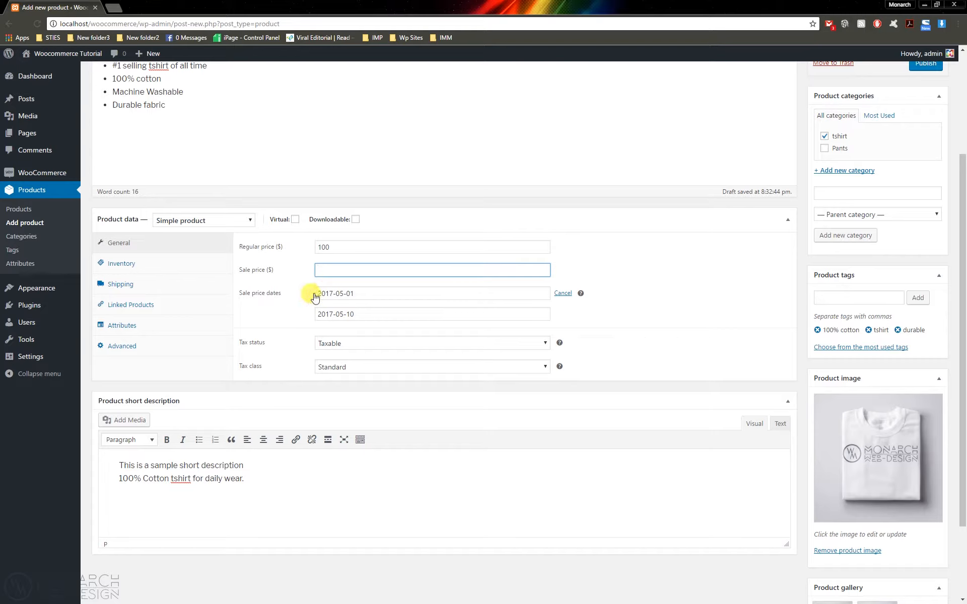
{"action": "left_click_drag", "start_coordinate": [317, 293], "coordinate": [366, 292]}
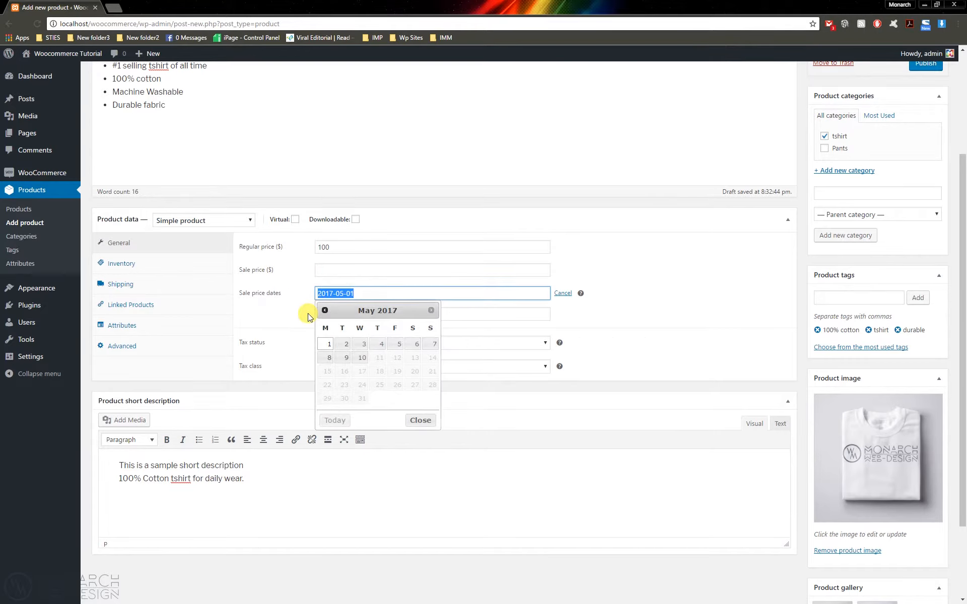
{"action": "left_click", "coordinate": [292, 318]}
{"action": "left_click_drag", "start_coordinate": [373, 313], "coordinate": [291, 314]}
{"action": "left_click", "coordinate": [284, 318]}
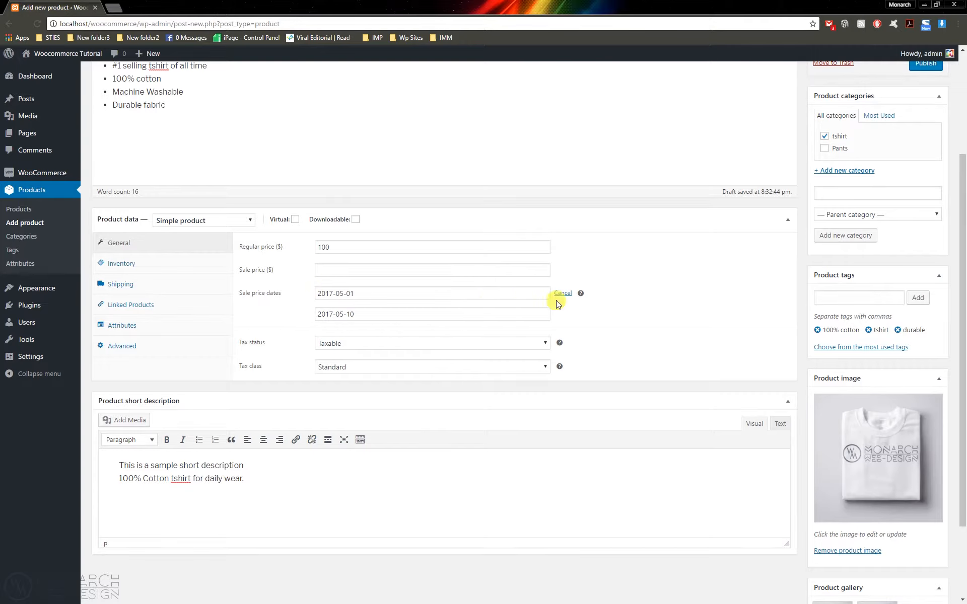
{"action": "left_click", "coordinate": [343, 266]}
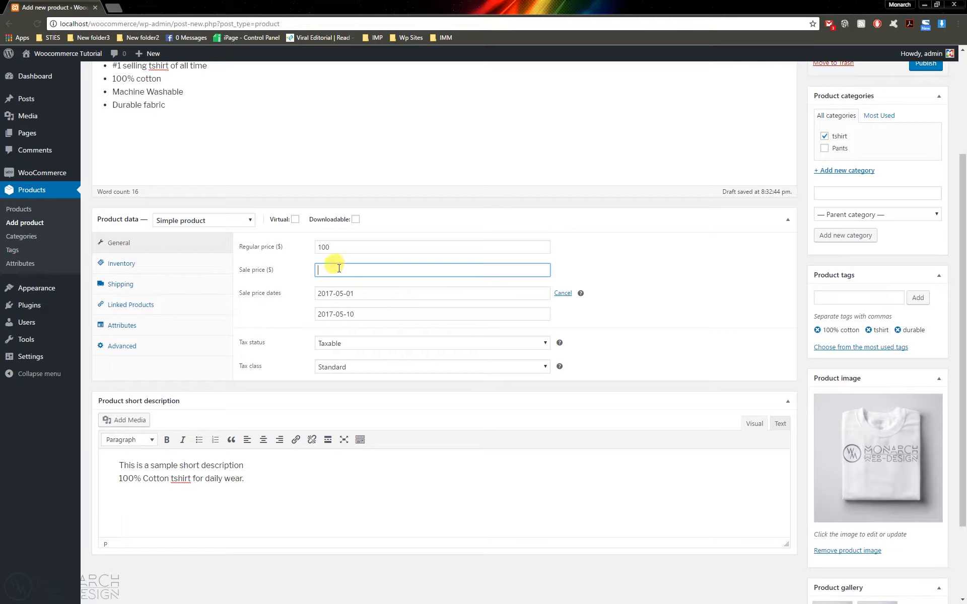
{"action": "type", "text": "99"}
{"action": "left_click", "coordinate": [312, 135]}
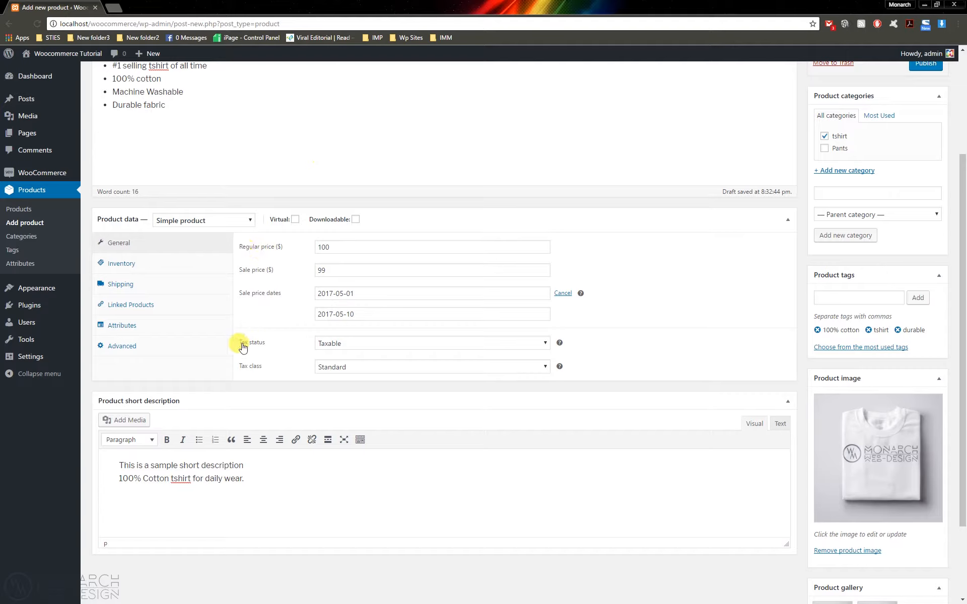
Examine the available tax status and tax class options for the product
{"action": "left_click", "coordinate": [352, 343]}
{"action": "left_click", "coordinate": [352, 342]}
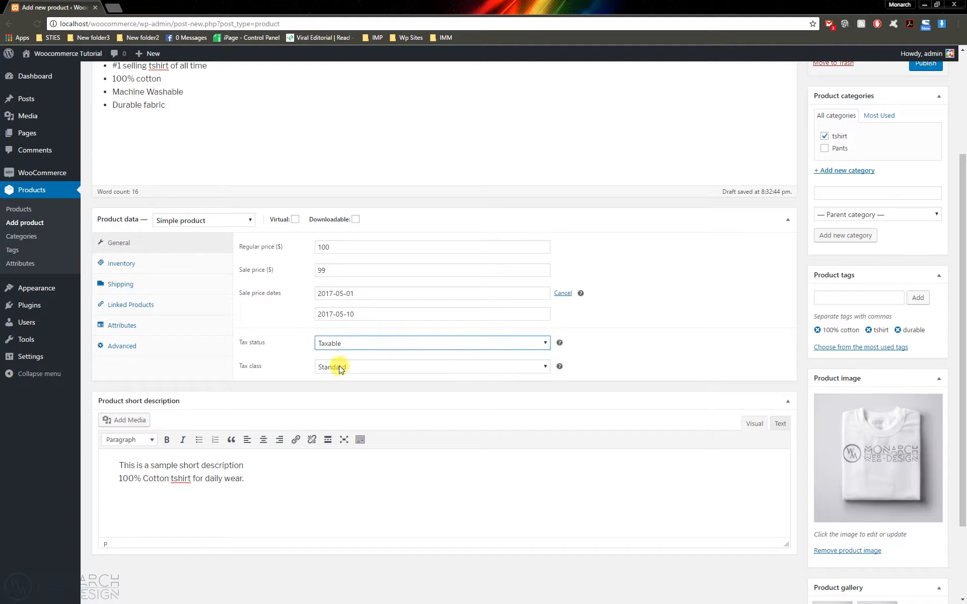
{"action": "left_click", "coordinate": [363, 369]}
{"action": "left_click", "coordinate": [363, 370]}
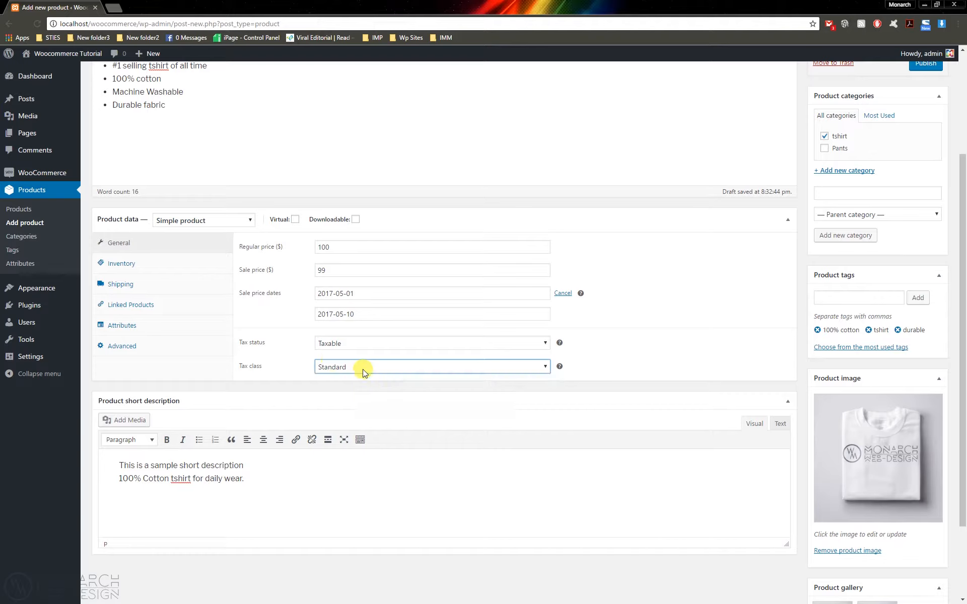
{"action": "left_click", "coordinate": [292, 351]}
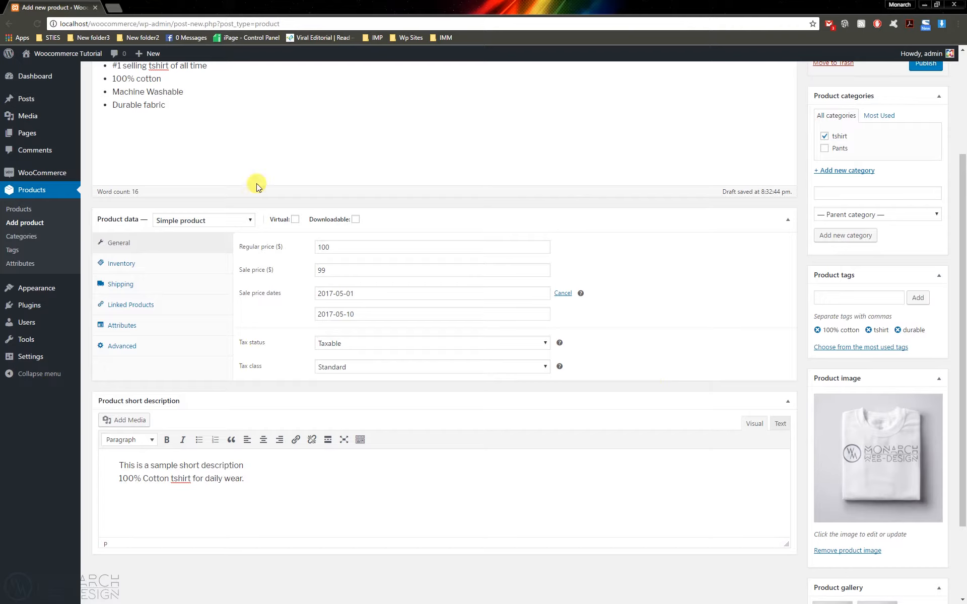
Open the product's inventory data and copy the code WC001 from the product title
{"action": "left_click", "coordinate": [123, 264]}
{"action": "left_click", "coordinate": [328, 251]}
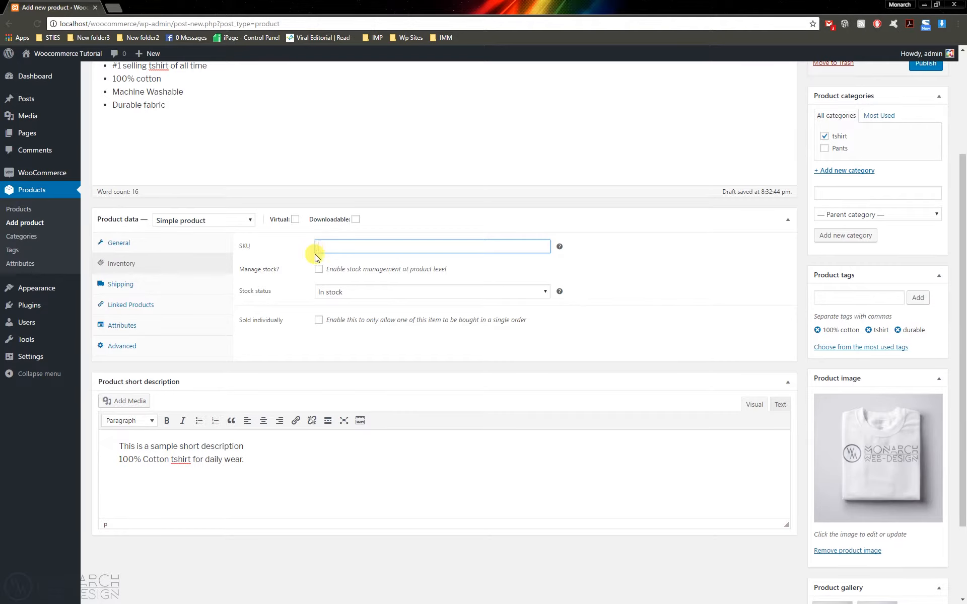
{"action": "scroll", "coordinate": [282, 247], "scroll_direction": "up", "scroll_amount": 3}
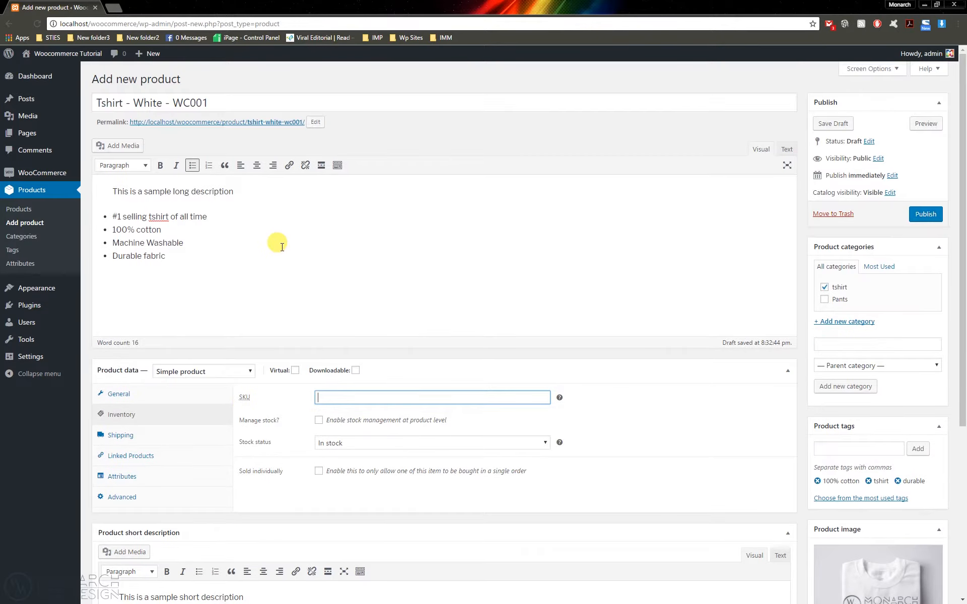
{"action": "scroll", "coordinate": [277, 250], "scroll_direction": "down", "scroll_amount": 3}
{"action": "scroll", "coordinate": [327, 251], "scroll_direction": "up", "scroll_amount": 3}
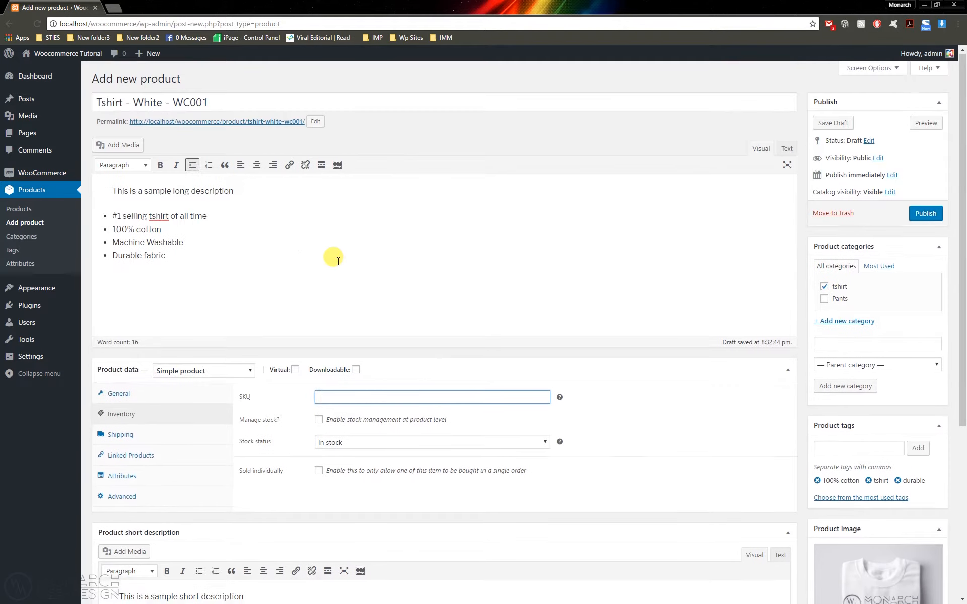
{"action": "left_click", "coordinate": [177, 103]}
{"action": "double_click", "coordinate": [182, 103]}
{"action": "right_click", "coordinate": [195, 100]}
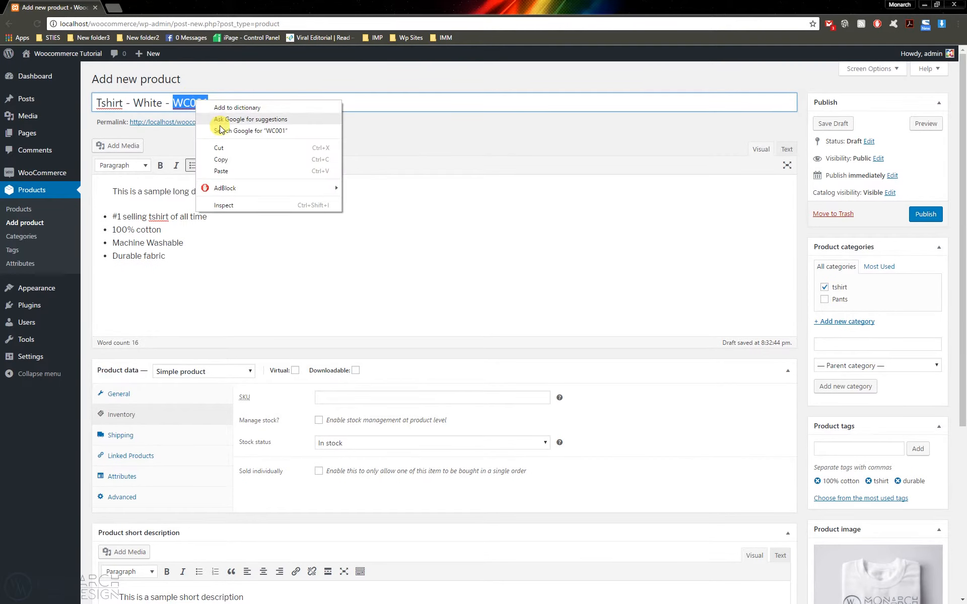
{"action": "left_click", "coordinate": [221, 159]}
Paste the copied code WC001 as the product's SKU
{"action": "scroll", "coordinate": [308, 302], "scroll_direction": "down", "scroll_amount": 3}
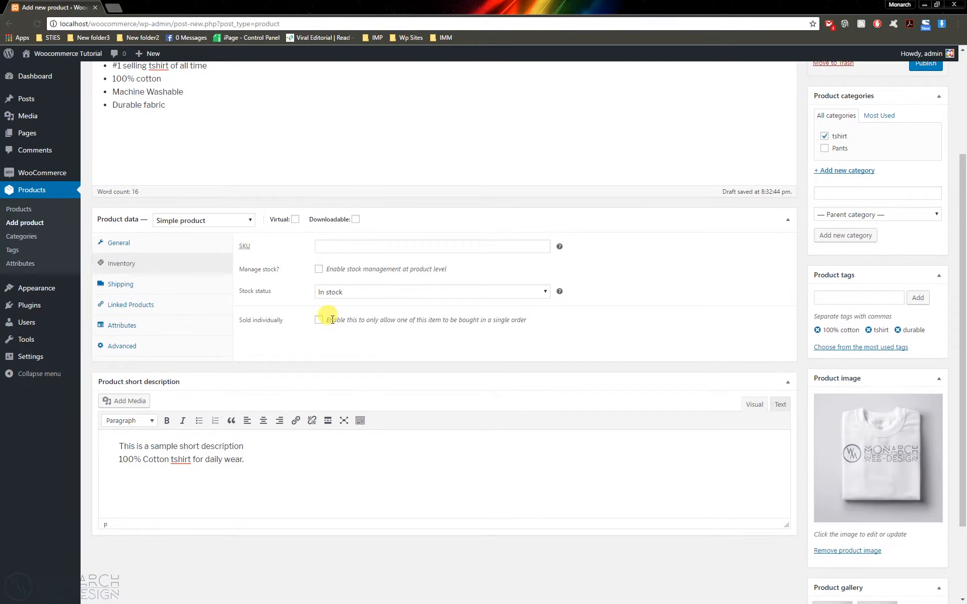
{"action": "left_click", "coordinate": [320, 246]}
{"action": "right_click", "coordinate": [324, 247]}
{"action": "left_click", "coordinate": [344, 301]}
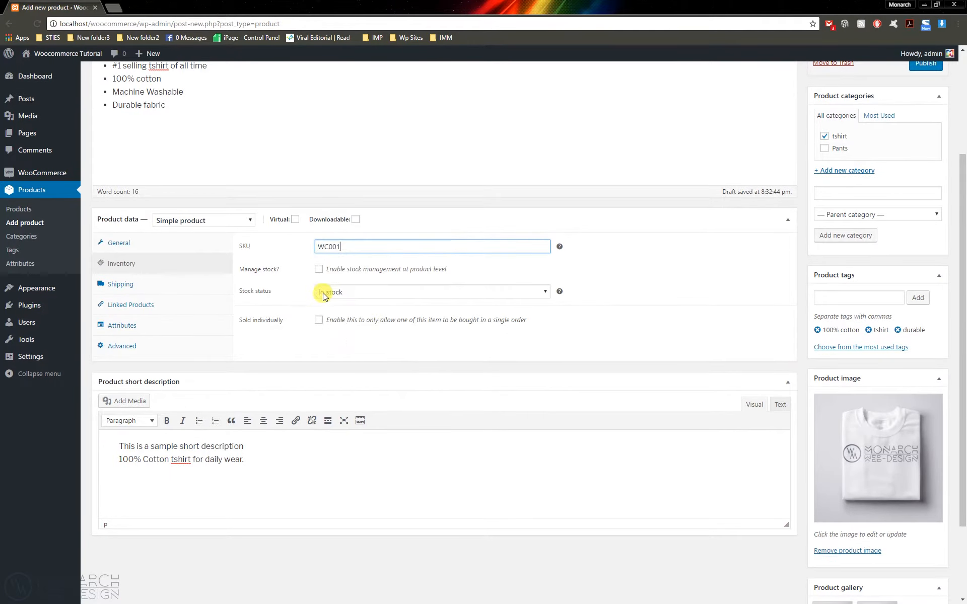
{"action": "left_click", "coordinate": [293, 253]}
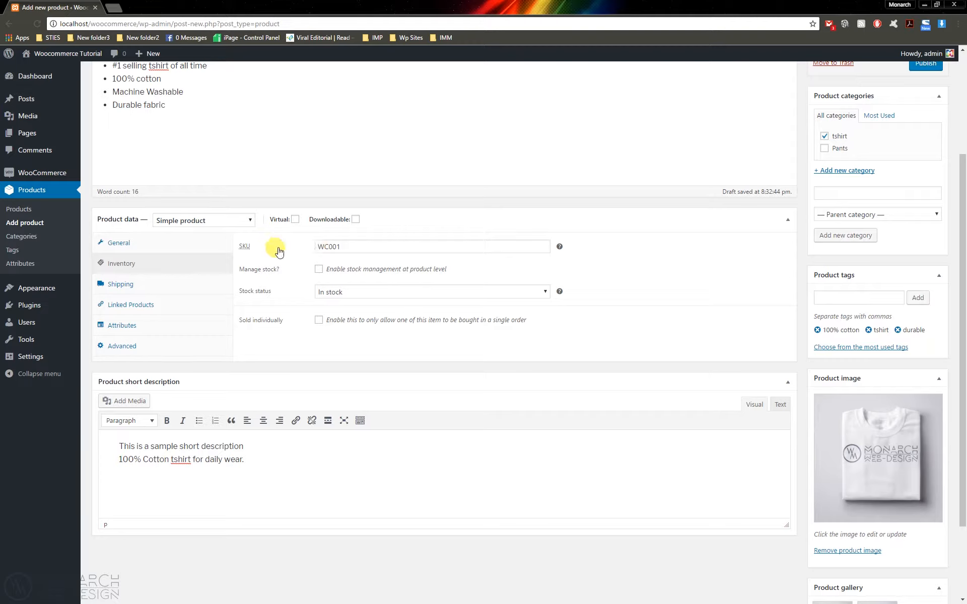
{"action": "double_click", "coordinate": [317, 246]}
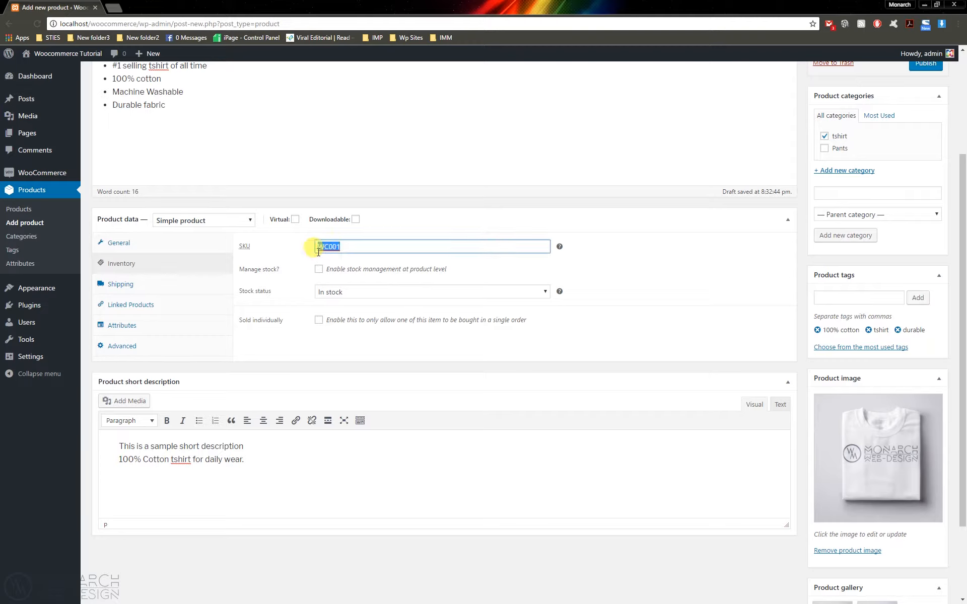
{"action": "left_click", "coordinate": [342, 250]}
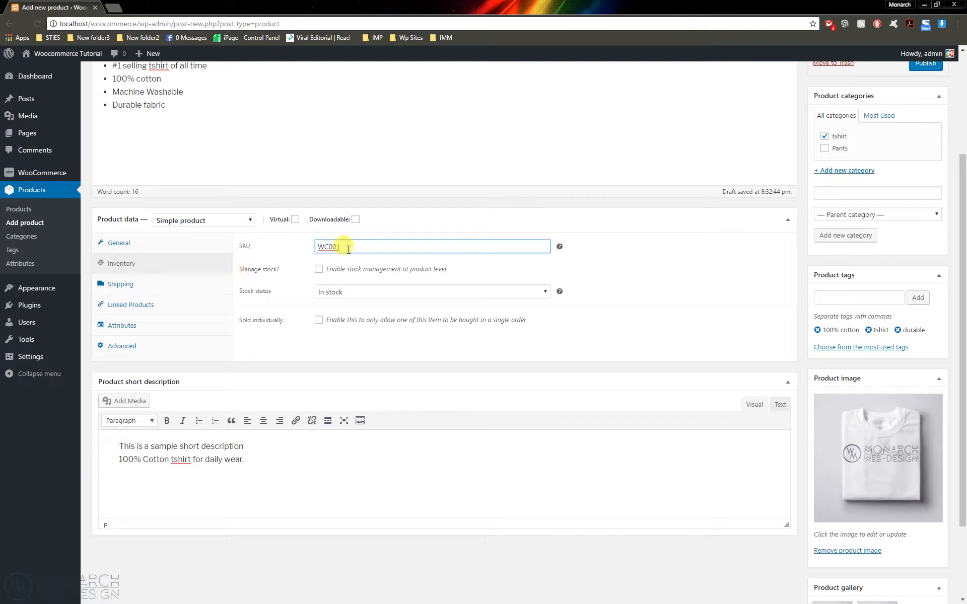
Enable stock management at product level and set the stock quantity to 5
{"action": "left_click", "coordinate": [318, 271]}
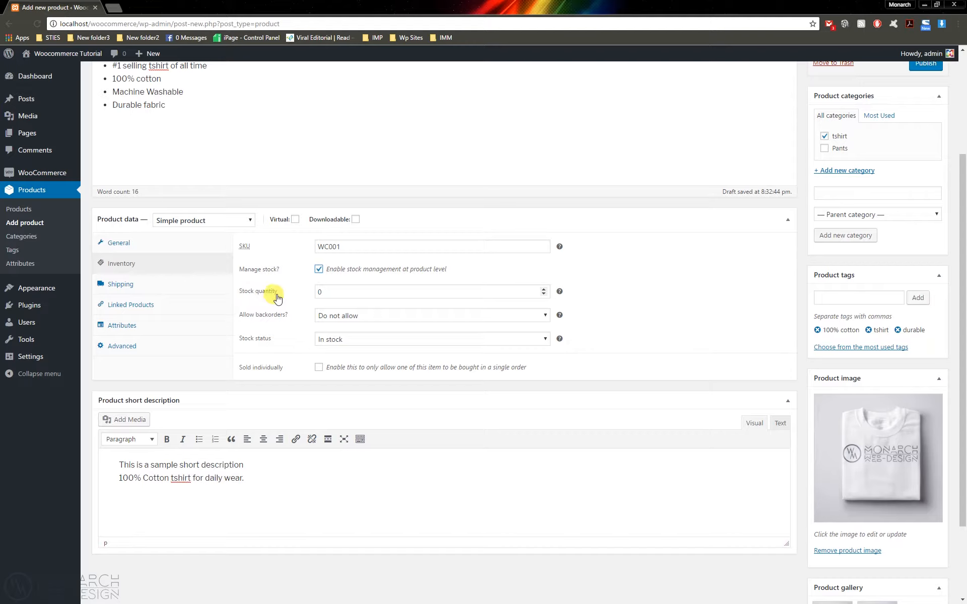
{"action": "double_click", "coordinate": [320, 291]}
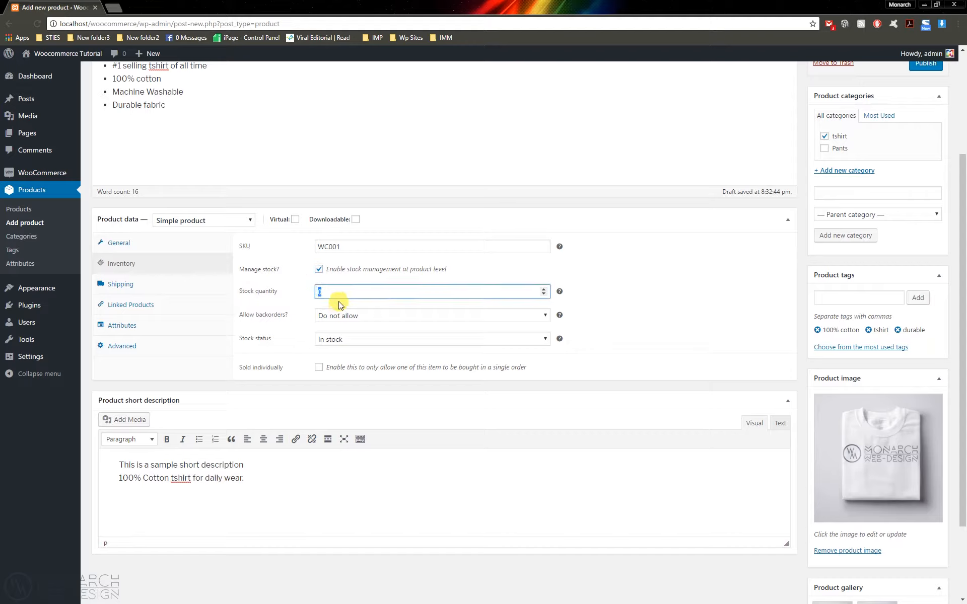
{"action": "type", "text": "5"}
Check the backorder options against the stock quantity, keeping Do not allow selected
{"action": "left_click", "coordinate": [292, 316]}
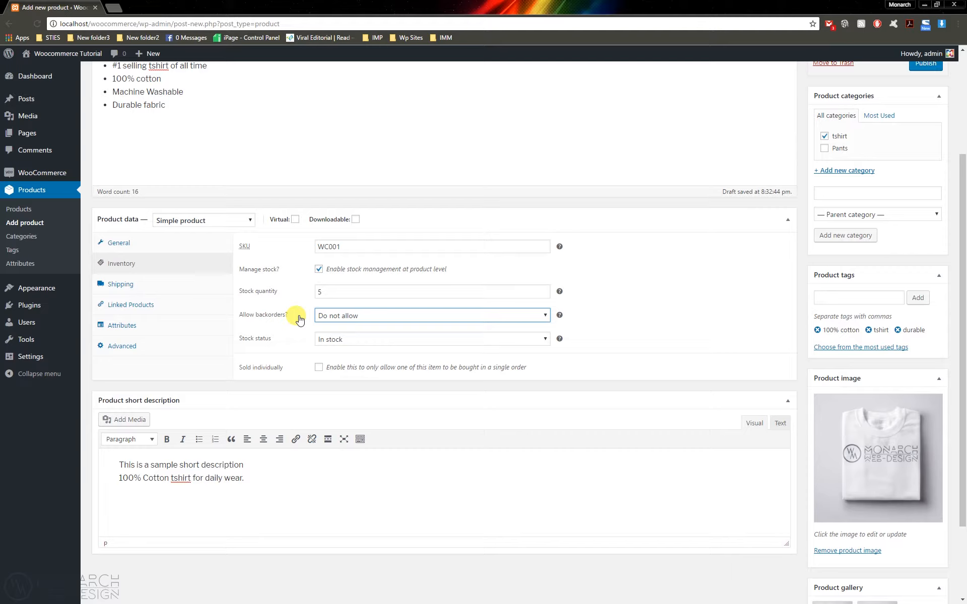
{"action": "left_click", "coordinate": [320, 316]}
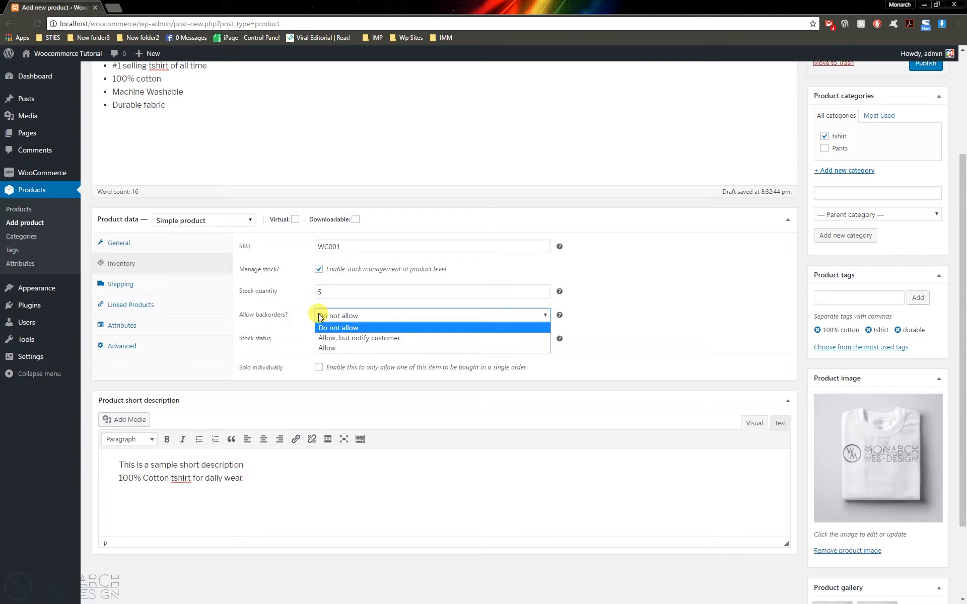
{"action": "left_click", "coordinate": [329, 327]}
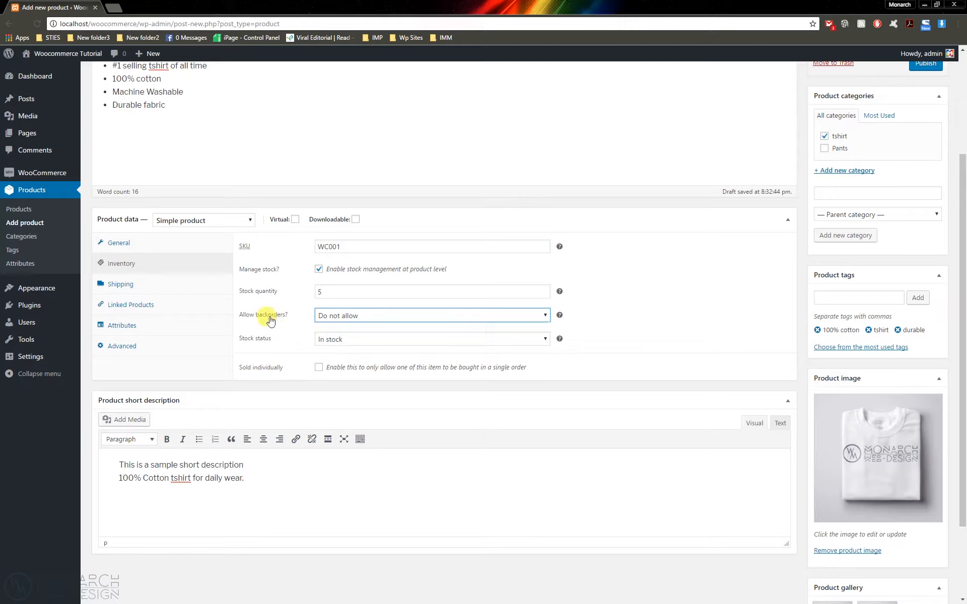
{"action": "double_click", "coordinate": [317, 290]}
{"action": "left_click", "coordinate": [302, 293]}
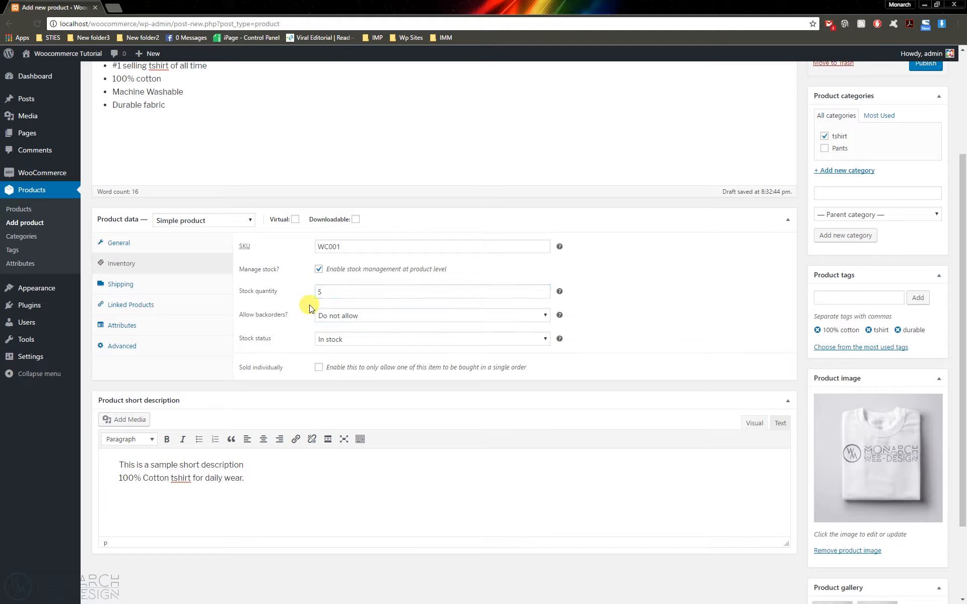
Try the backorder settings "Allow, but notify customer" and "Allow"
{"action": "left_click", "coordinate": [351, 317]}
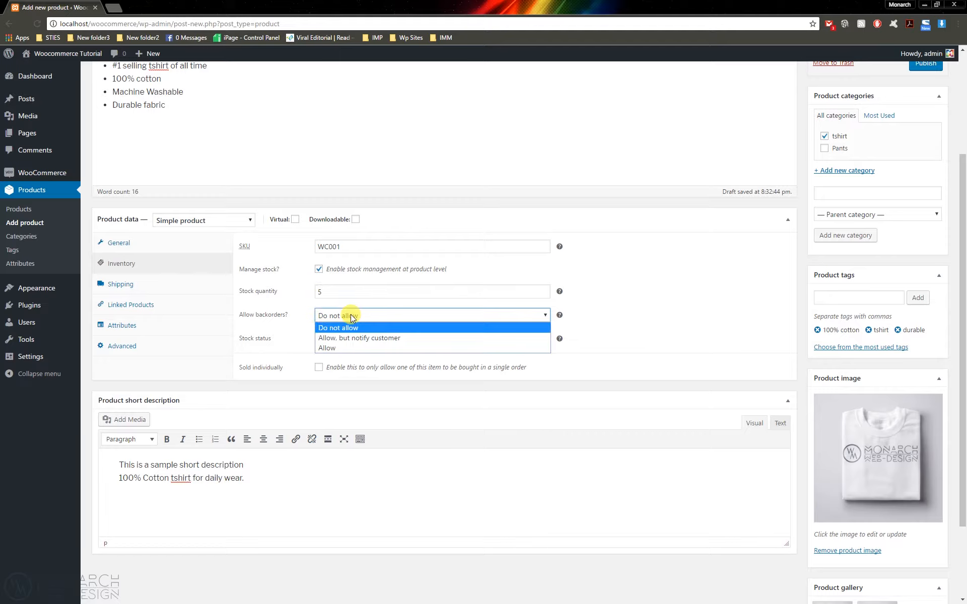
{"action": "left_click", "coordinate": [372, 338]}
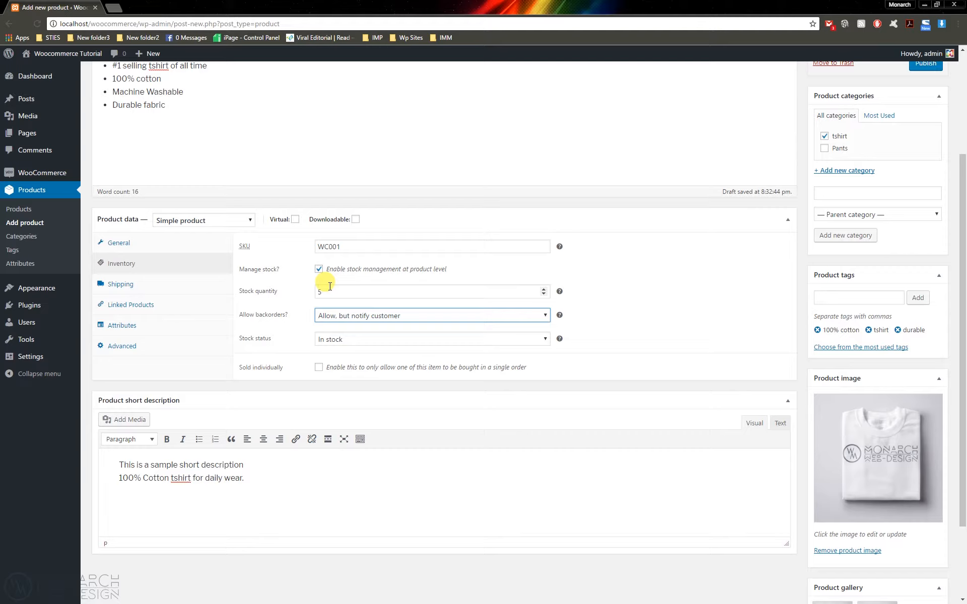
{"action": "left_click", "coordinate": [328, 316]}
{"action": "left_click", "coordinate": [320, 356]}
{"action": "key", "text": "shift+Tab"}
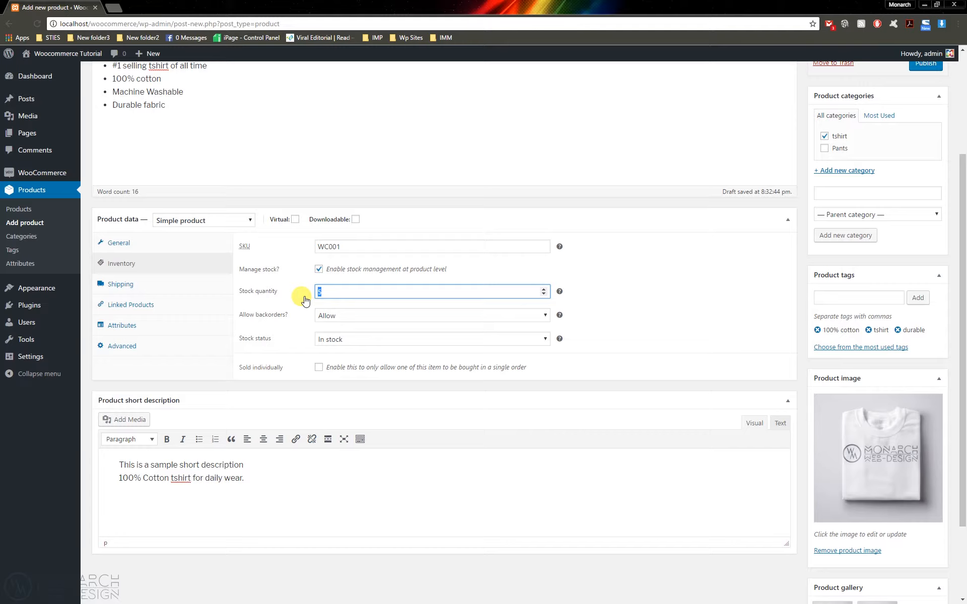
Set the product's backorders to Do not allow
{"action": "left_click", "coordinate": [328, 315]}
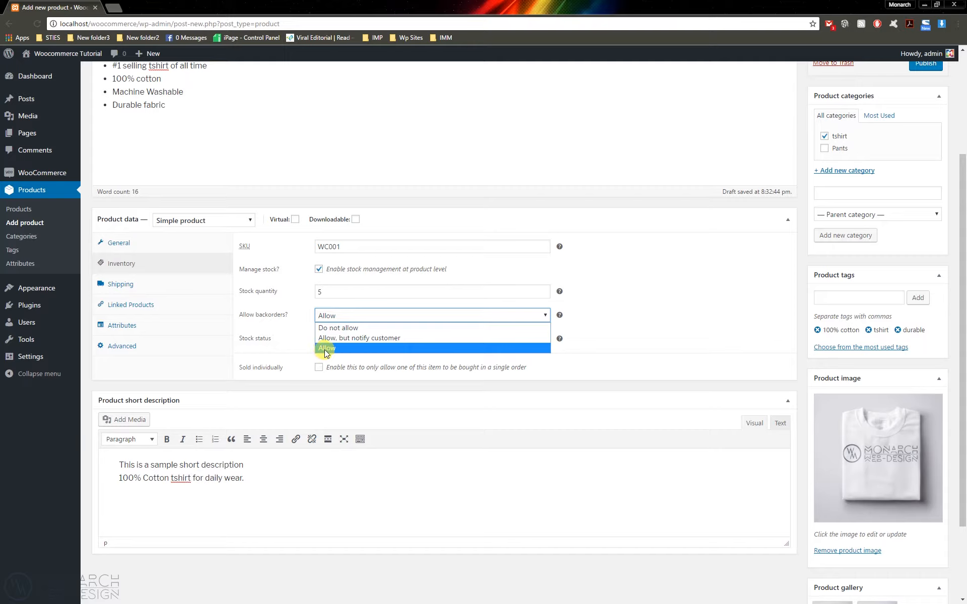
{"action": "left_click", "coordinate": [295, 328]}
{"action": "left_click", "coordinate": [357, 315]}
{"action": "left_click", "coordinate": [332, 325]}
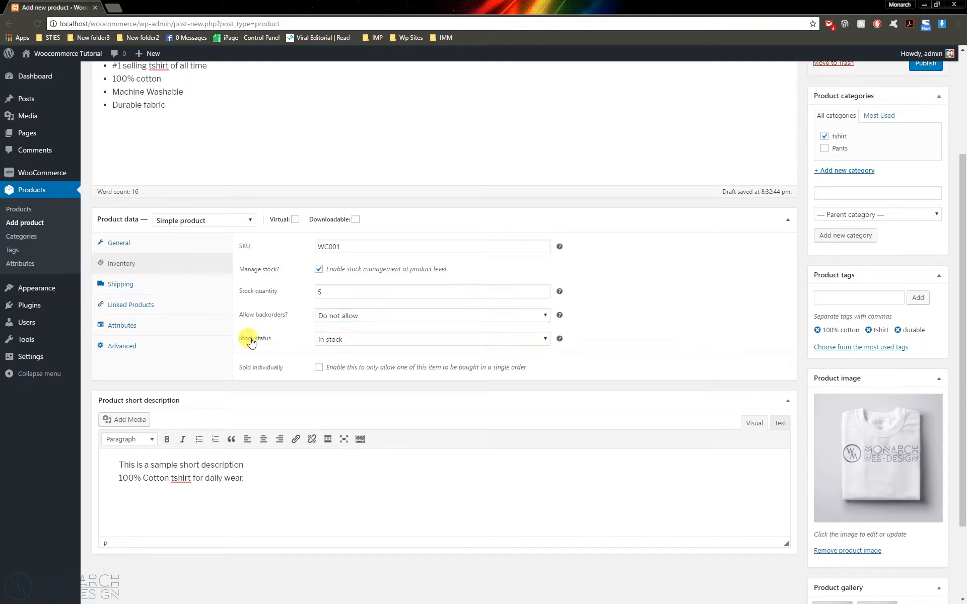
Try switching the stock status between Out of stock and In stock, leaving it at Out of stock
{"action": "left_click", "coordinate": [352, 339]}
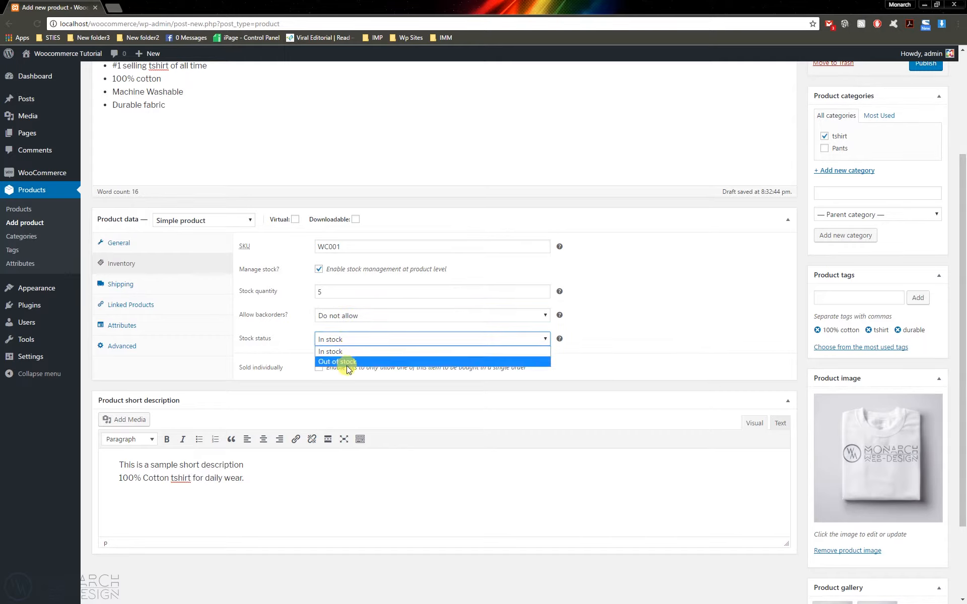
{"action": "left_click", "coordinate": [344, 362]}
{"action": "left_click", "coordinate": [345, 338]}
{"action": "left_click", "coordinate": [339, 353]}
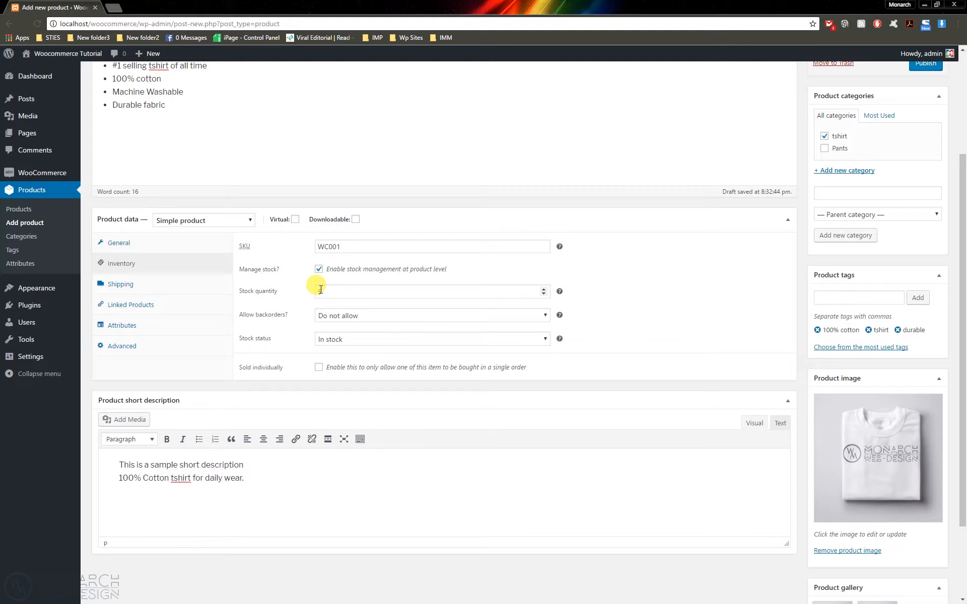
{"action": "left_click", "coordinate": [338, 339]}
{"action": "left_click", "coordinate": [333, 359]}
{"action": "left_click", "coordinate": [302, 329]}
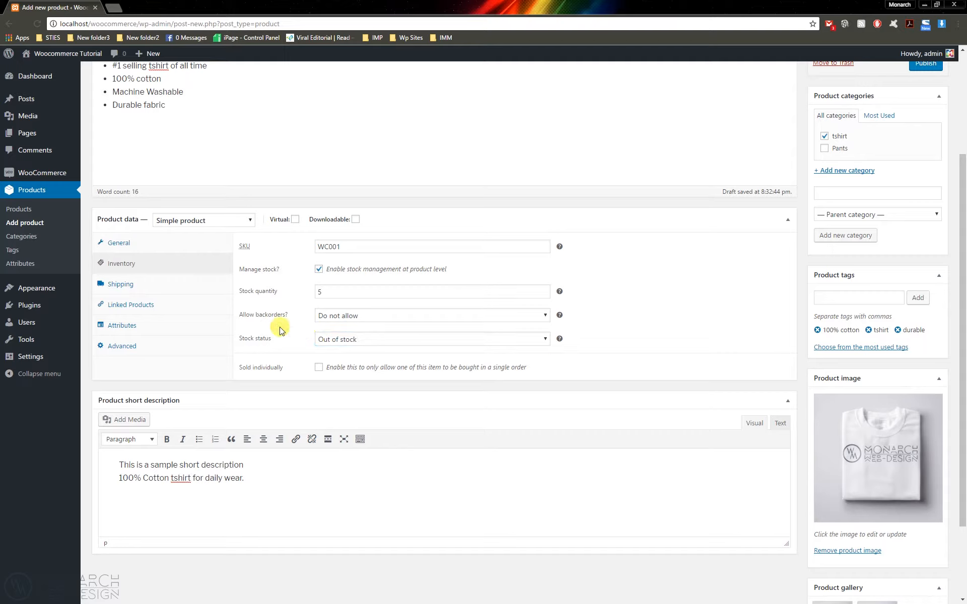
Re-enter the stock quantity as 5 and set the stock status to In stock
{"action": "double_click", "coordinate": [318, 292]}
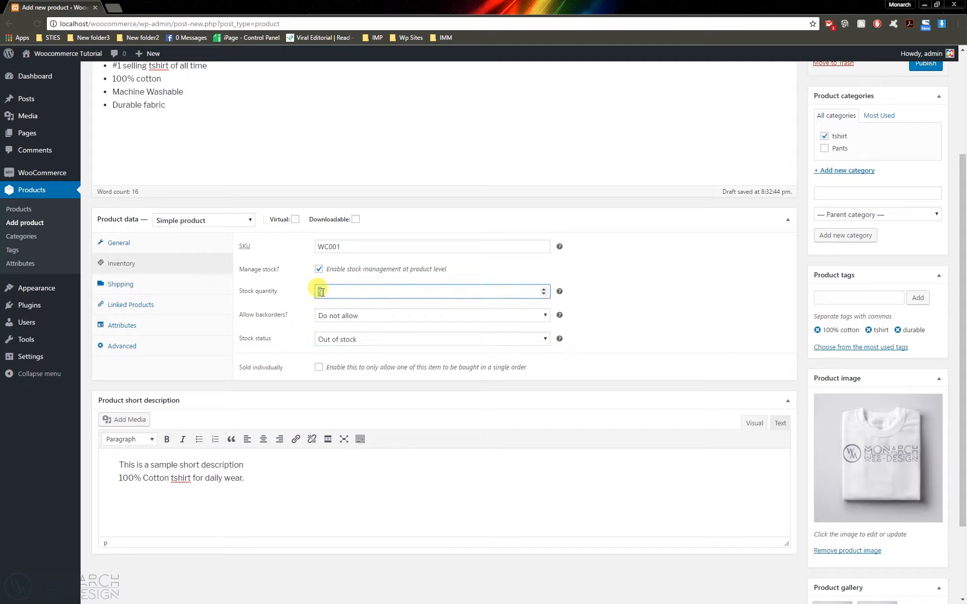
{"action": "key", "text": "BackSpace"}
{"action": "type", "text": "5"}
{"action": "left_click", "coordinate": [337, 339]}
{"action": "left_click", "coordinate": [339, 351]}
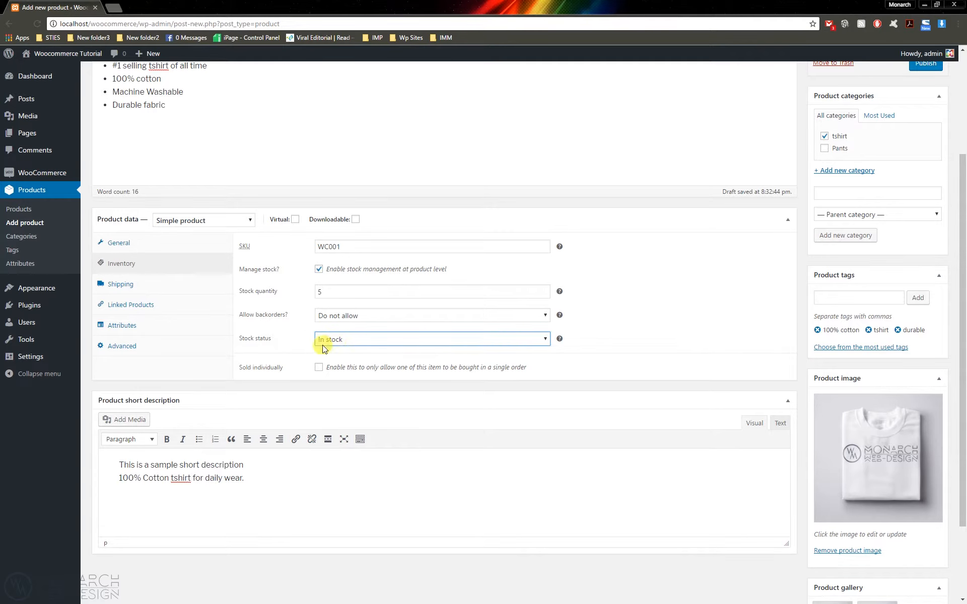
Try limiting the product to one item per order and remove the limit again
{"action": "scroll", "coordinate": [291, 344], "scroll_direction": "down", "scroll_amount": 2}
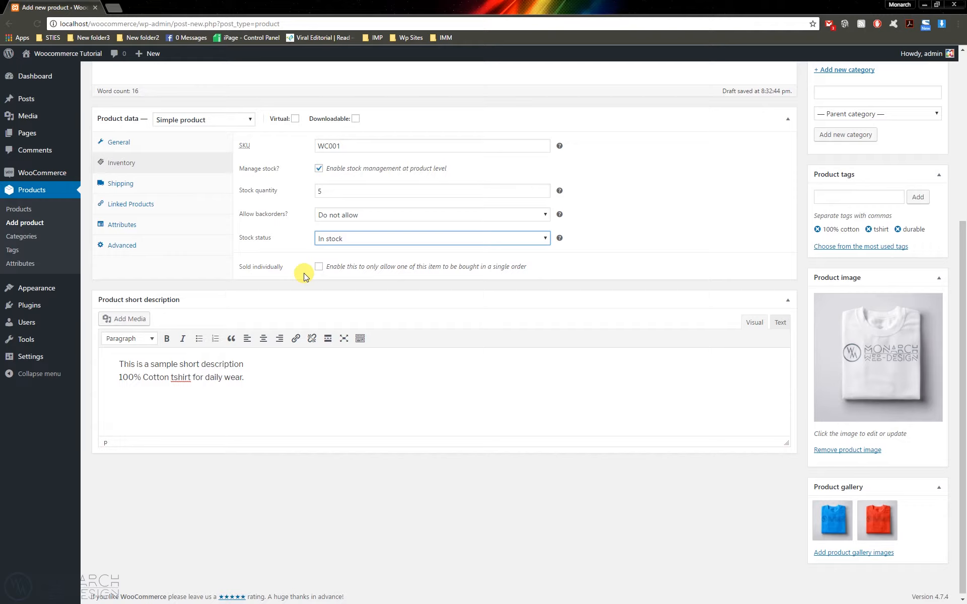
{"action": "left_click", "coordinate": [318, 266]}
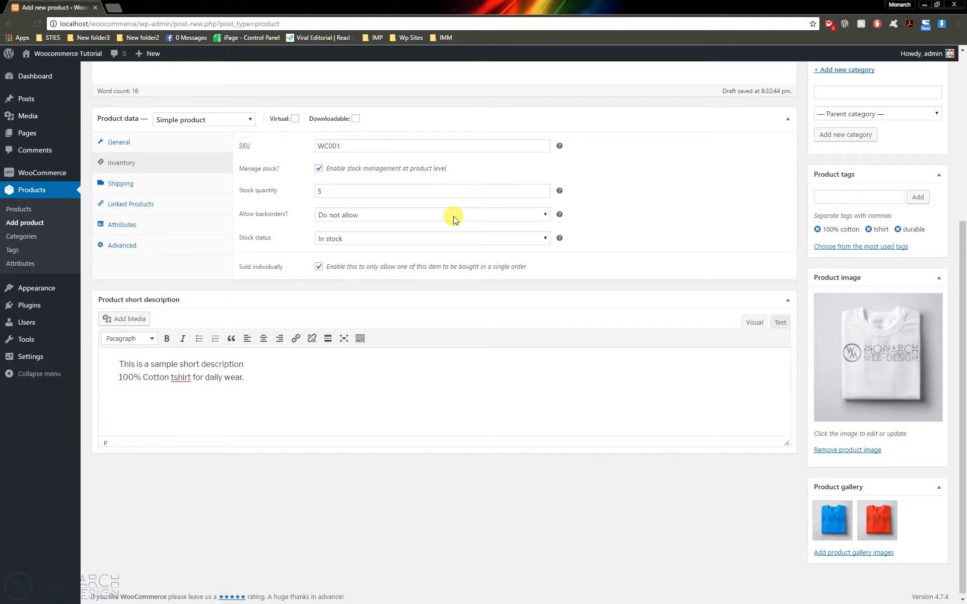
{"action": "left_click", "coordinate": [319, 268]}
Open the product's shipping data and examine the weight, dimensions and shipping class options
{"action": "left_click", "coordinate": [122, 186]}
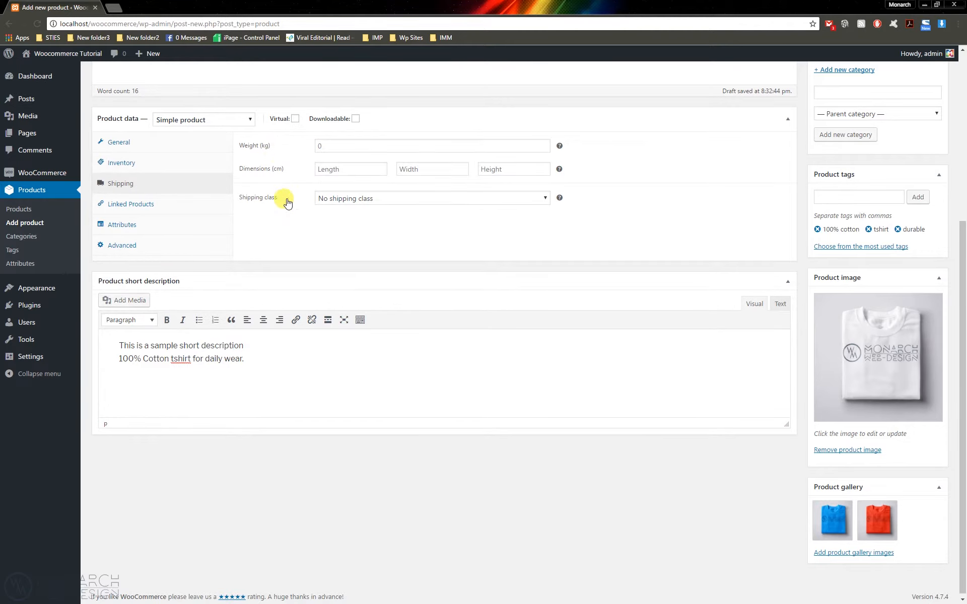
{"action": "scroll", "coordinate": [288, 206], "scroll_direction": "up", "scroll_amount": 2}
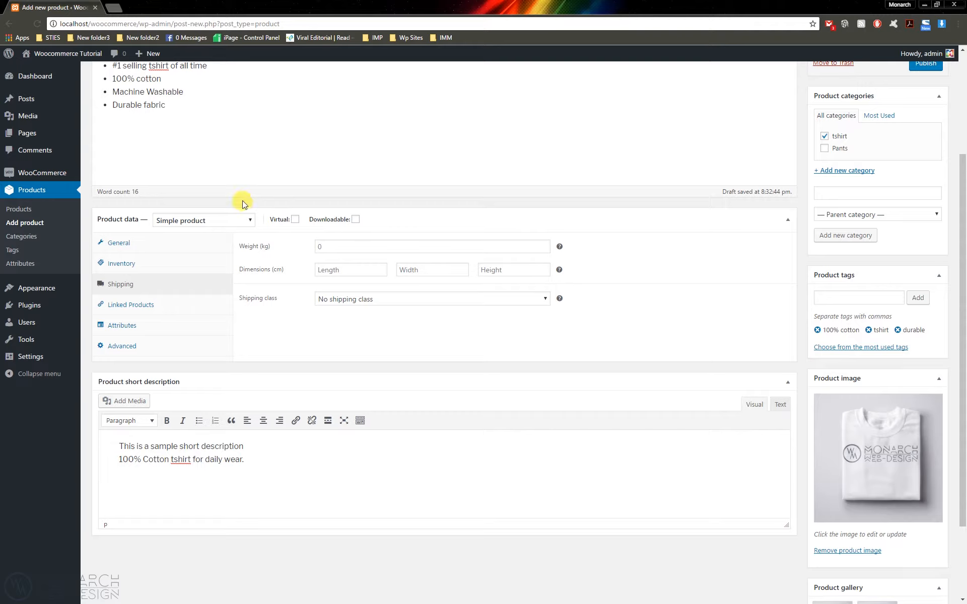
{"action": "left_click", "coordinate": [323, 245]}
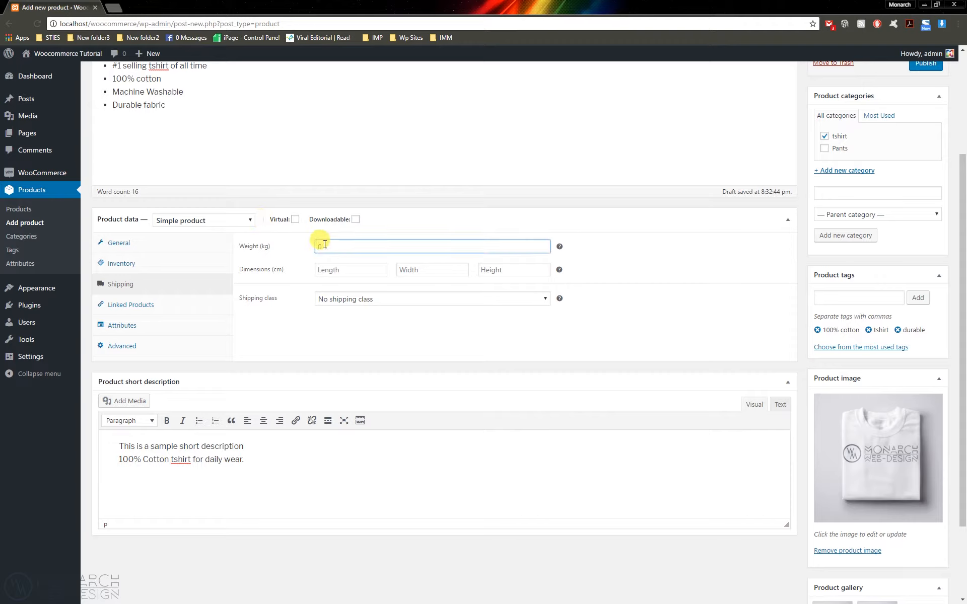
{"action": "left_click", "coordinate": [332, 270]}
{"action": "left_click", "coordinate": [443, 269]}
{"action": "left_click", "coordinate": [504, 268]}
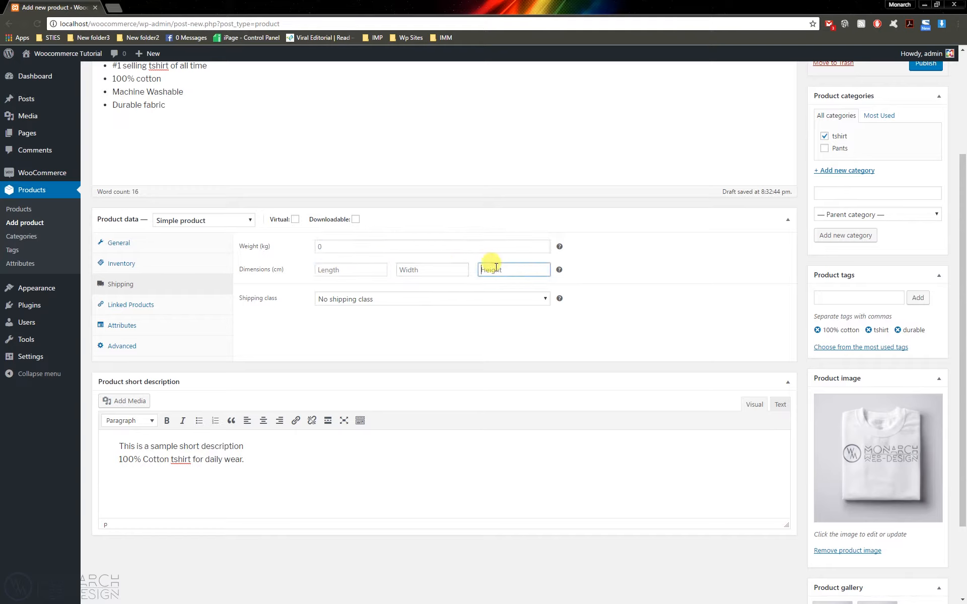
{"action": "left_click", "coordinate": [382, 298]}
{"action": "left_click", "coordinate": [382, 298]}
{"action": "left_click", "coordinate": [314, 316]}
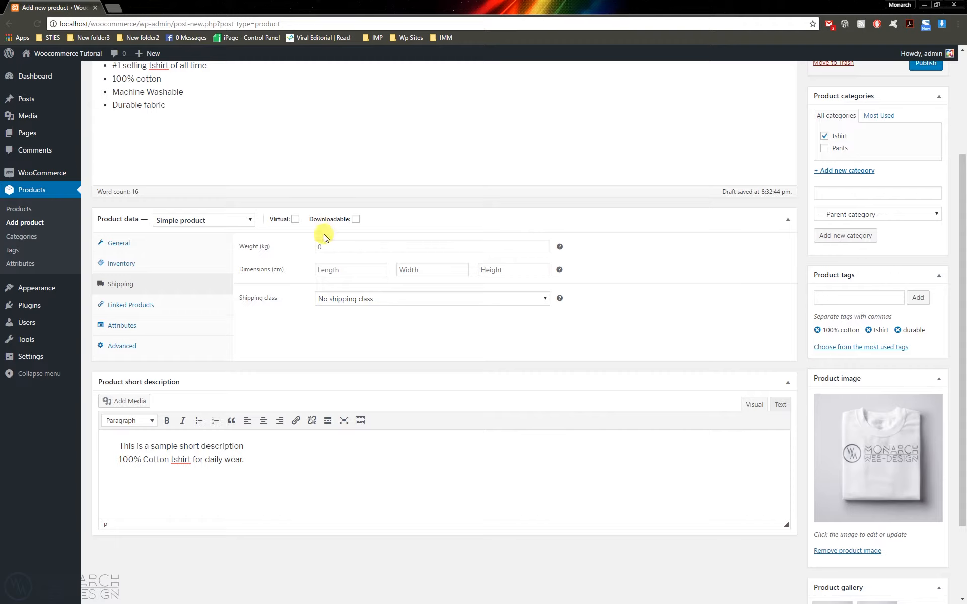
Go through the weight, length, width and height entries of the shipping data again without filling them in
{"action": "left_click", "coordinate": [312, 246]}
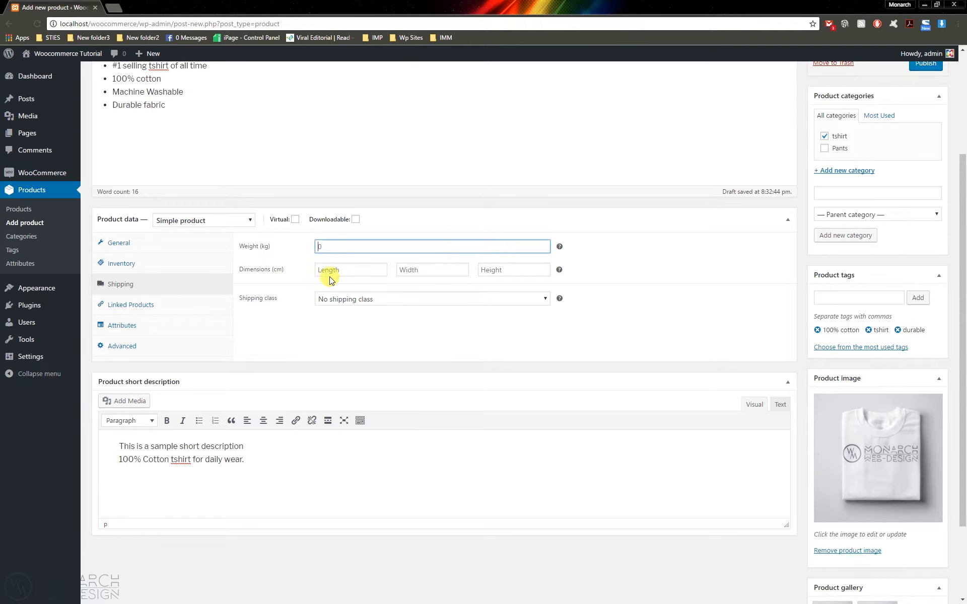
{"action": "left_click", "coordinate": [346, 275]}
{"action": "left_click", "coordinate": [442, 268]}
{"action": "left_click", "coordinate": [483, 267]}
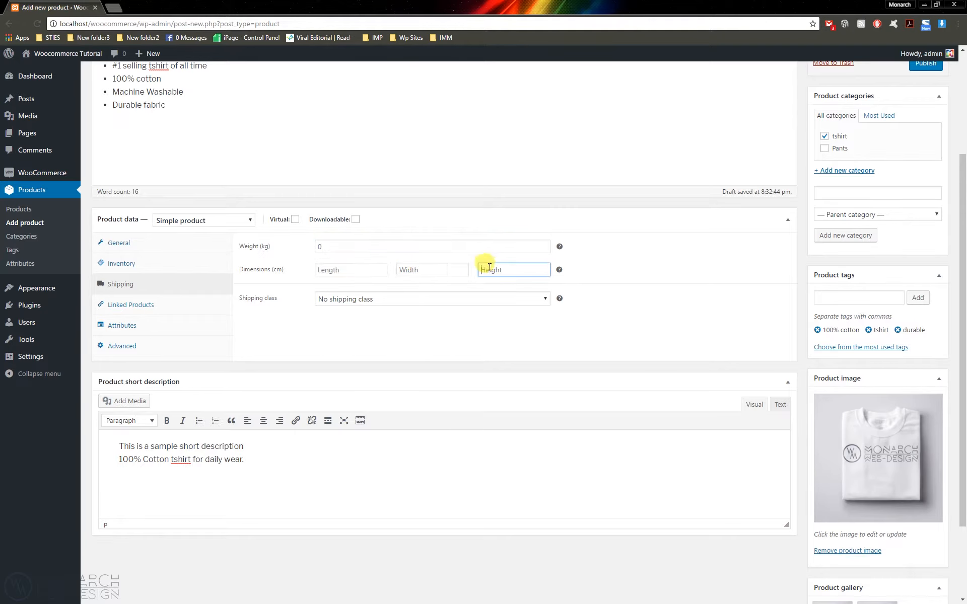
{"action": "left_click", "coordinate": [356, 271]}
{"action": "left_click", "coordinate": [432, 267]}
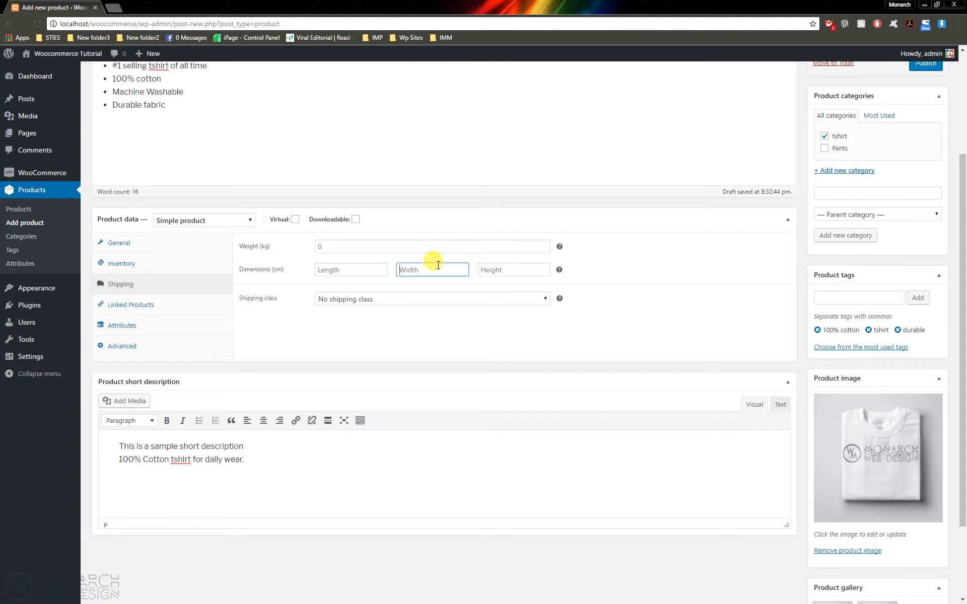
{"action": "left_click", "coordinate": [504, 267]}
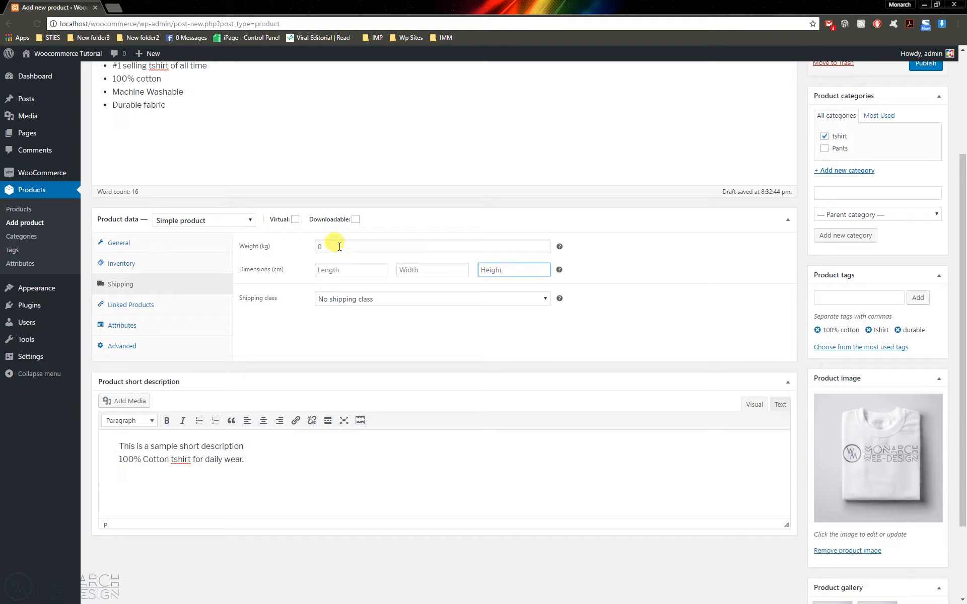
{"action": "left_click", "coordinate": [328, 270]}
{"action": "left_click", "coordinate": [409, 268]}
{"action": "left_click", "coordinate": [502, 267]}
{"action": "left_click", "coordinate": [398, 248]}
{"action": "left_click", "coordinate": [296, 258]}
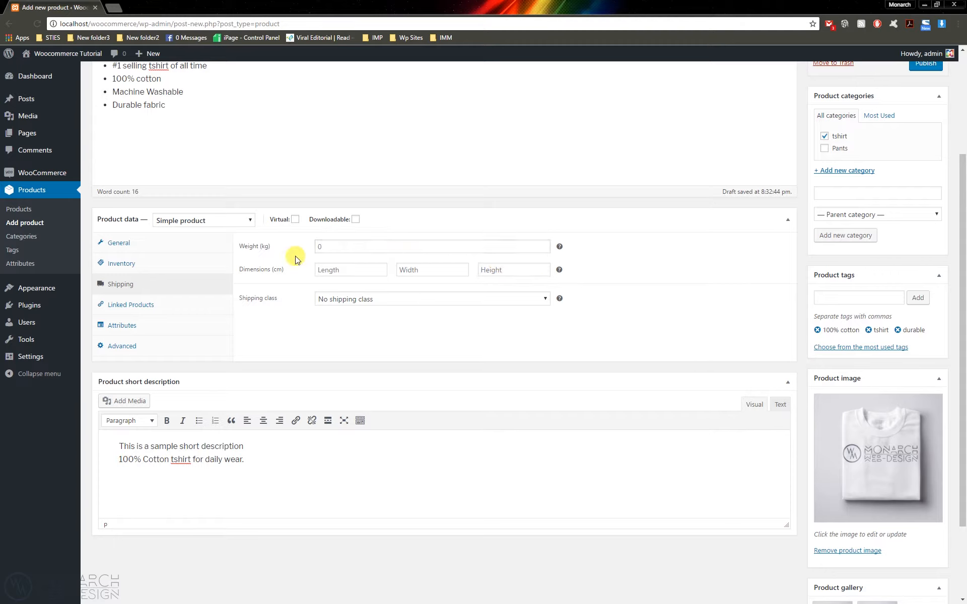
Set the product's shipping weight to 1 kg and its length, width and height to 1, 2 and 3 cm
{"action": "left_click", "coordinate": [333, 247]}
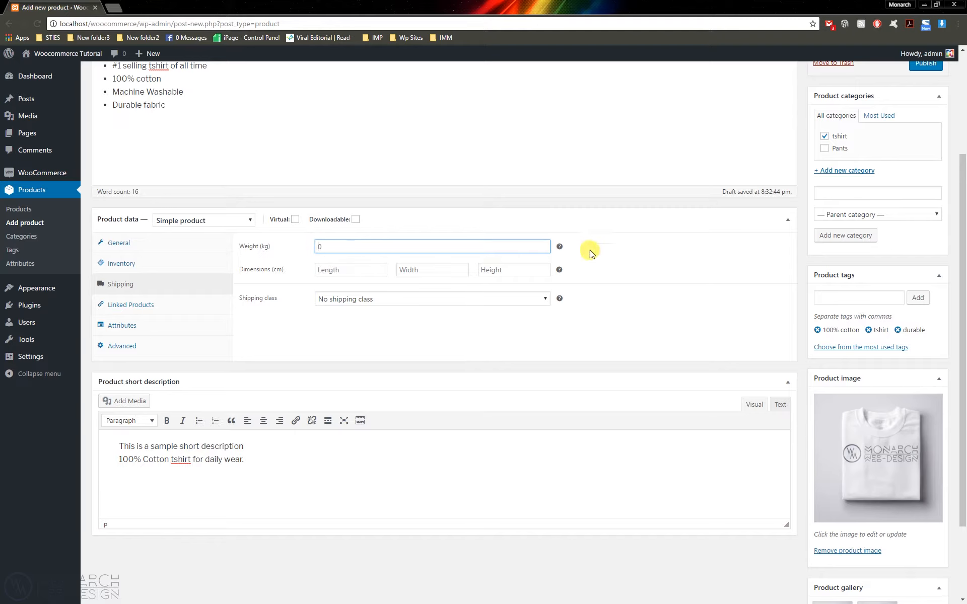
{"action": "left_click", "coordinate": [337, 245]}
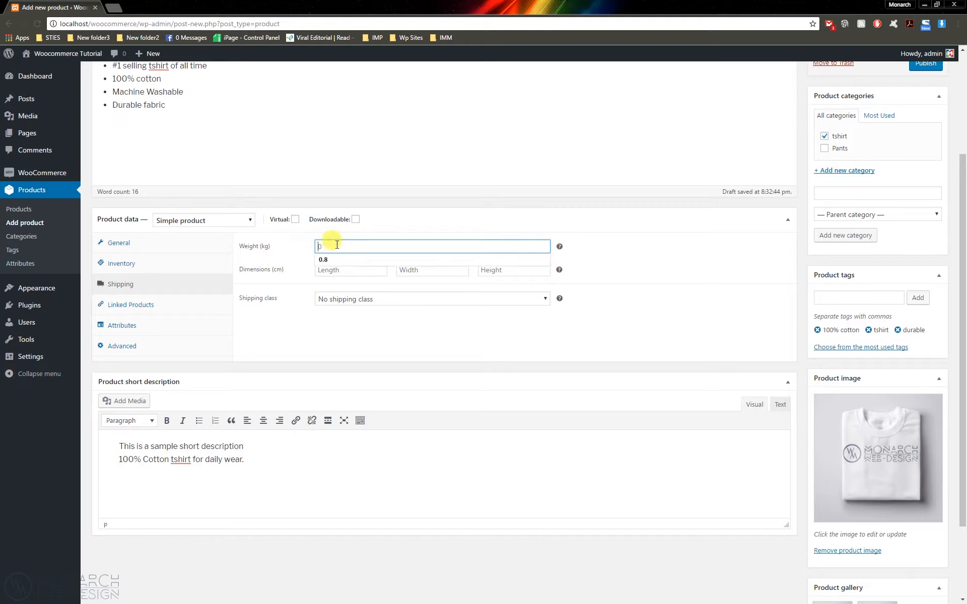
{"action": "type", "text": "1"}
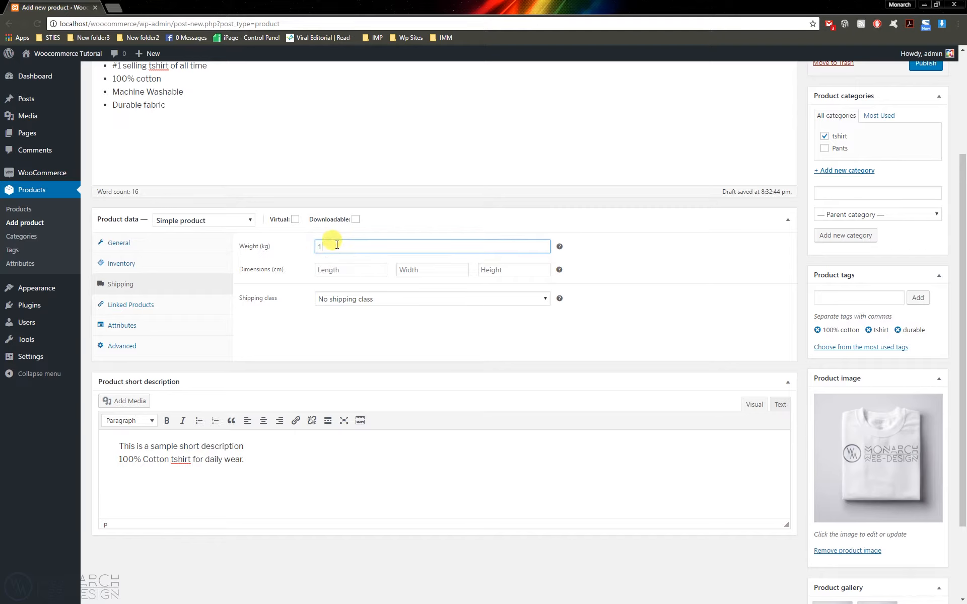
{"action": "key", "text": "Tab"}
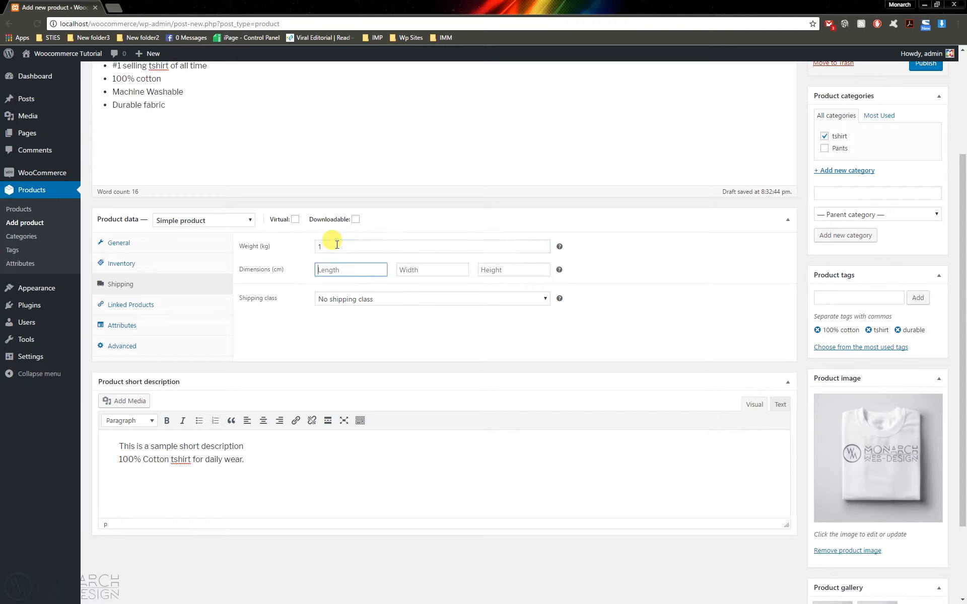
{"action": "type", "text": "1"}
{"action": "key", "text": "Tab"}
{"action": "type", "text": "2"}
{"action": "key", "text": "Tab"}
{"action": "type", "text": "3"}
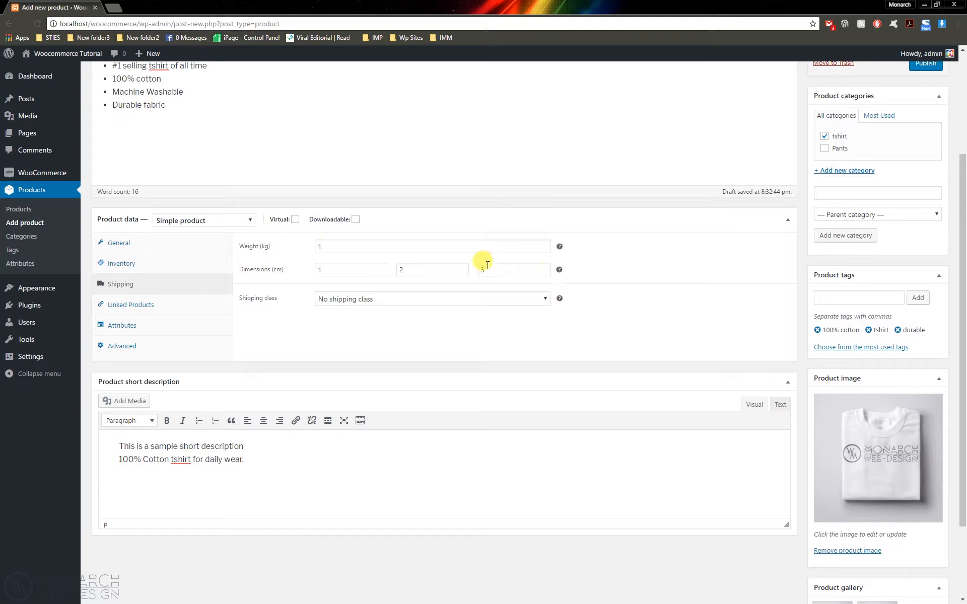
Preview the product in the store and examine the weight and dimensions in its additional information
{"action": "scroll", "coordinate": [625, 307], "scroll_direction": "up", "scroll_amount": 3}
{"action": "scroll", "coordinate": [395, 242], "scroll_direction": "down", "scroll_amount": 4}
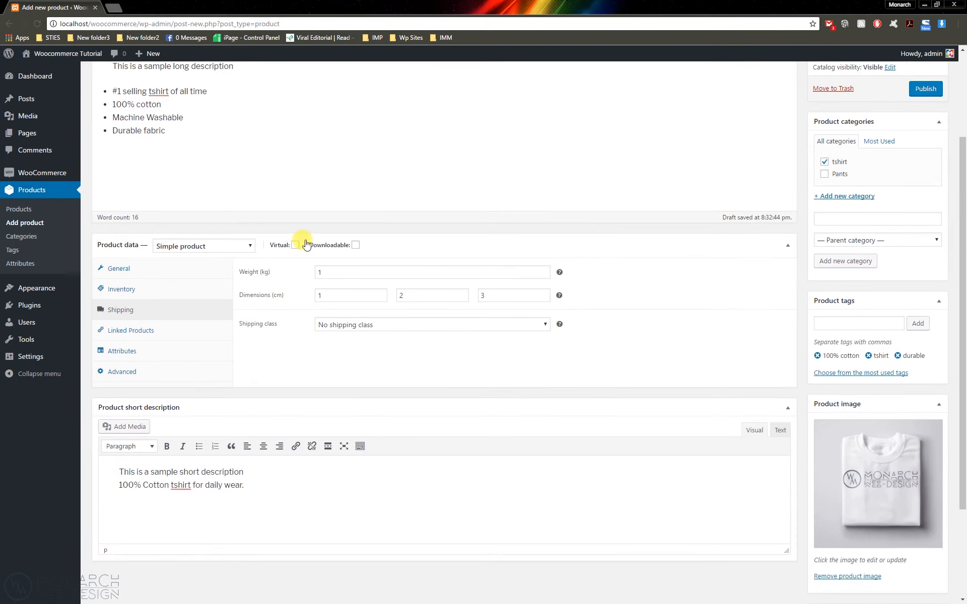
{"action": "scroll", "coordinate": [855, 125], "scroll_direction": "up", "scroll_amount": 4}
{"action": "left_click", "coordinate": [917, 123]}
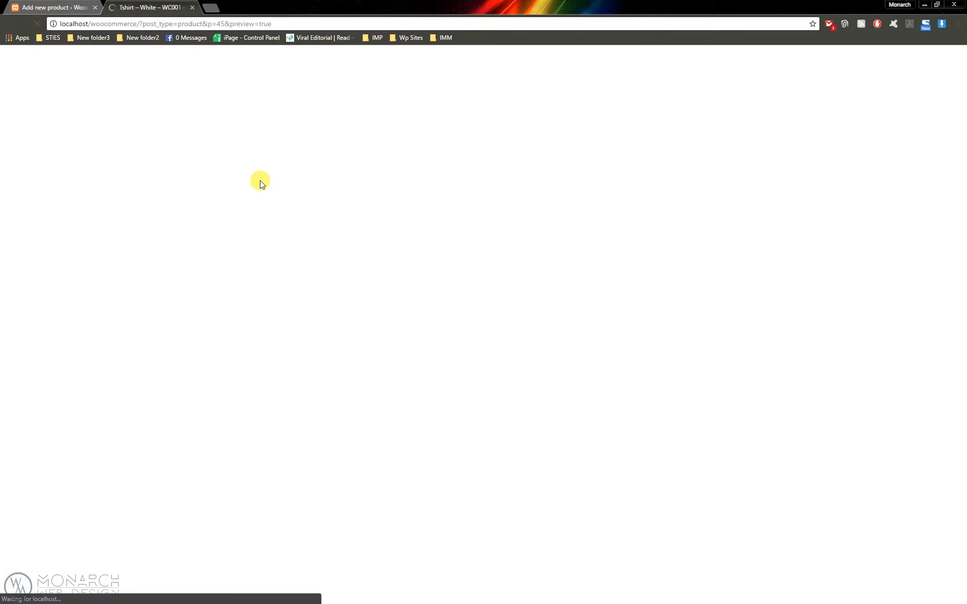
{"action": "scroll", "coordinate": [195, 216], "scroll_direction": "down", "scroll_amount": 7}
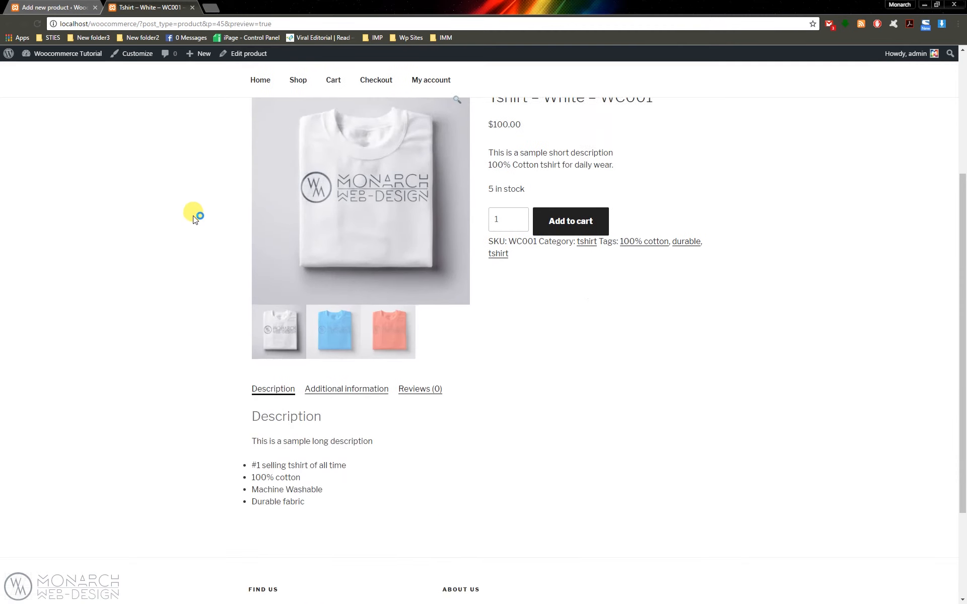
{"action": "left_click", "coordinate": [355, 255]}
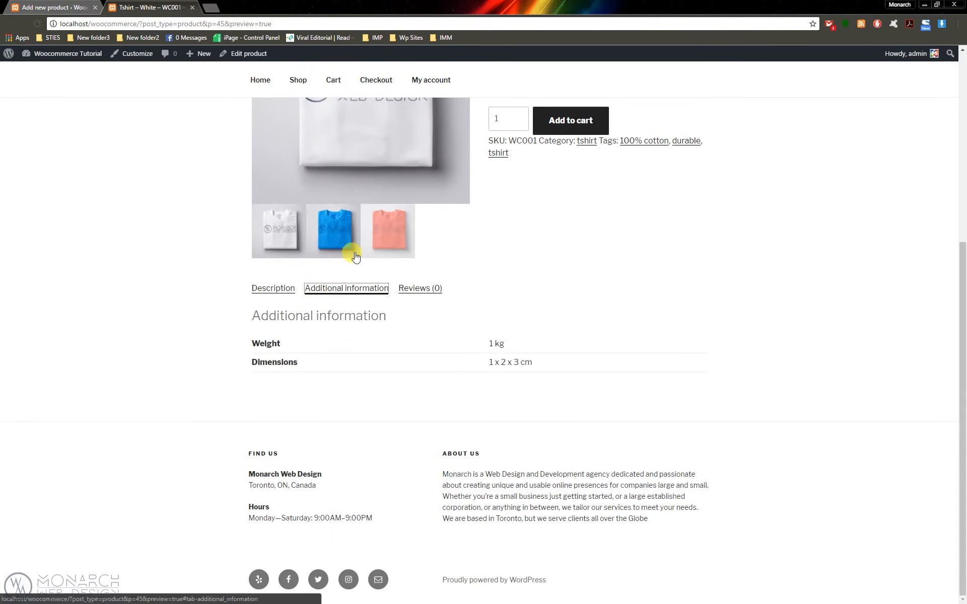
{"action": "left_click_drag", "start_coordinate": [252, 343], "coordinate": [280, 344]}
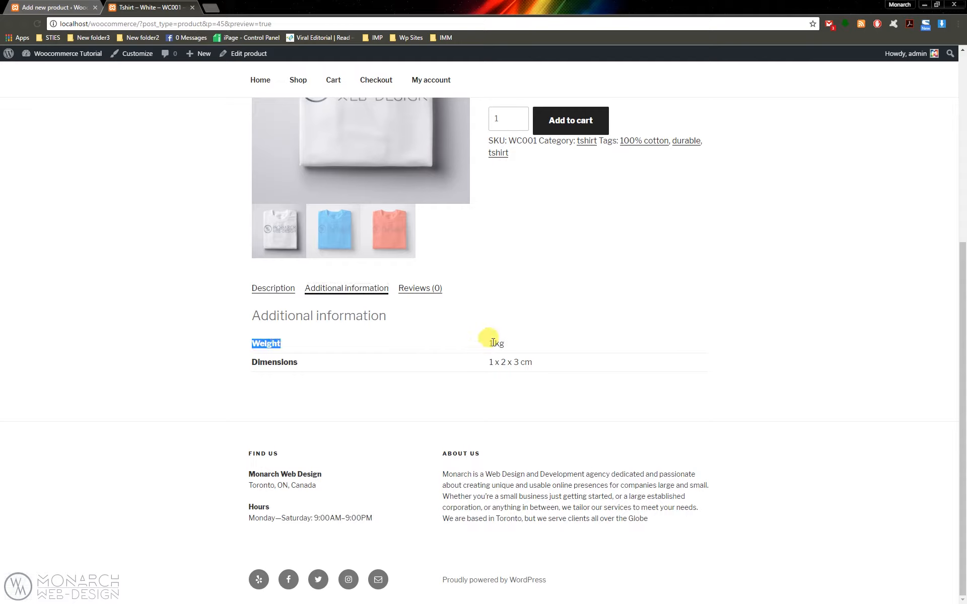
{"action": "left_click_drag", "start_coordinate": [493, 342], "coordinate": [506, 343]}
{"action": "left_click_drag", "start_coordinate": [252, 363], "coordinate": [272, 363]}
{"action": "left_click_drag", "start_coordinate": [494, 362], "coordinate": [525, 363]}
{"action": "left_click", "coordinate": [540, 365]}
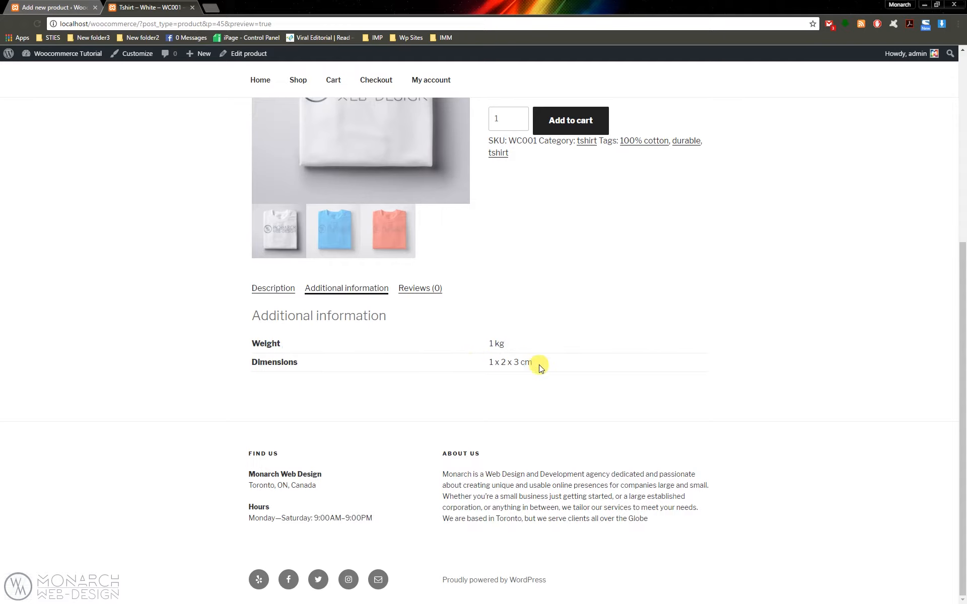
Return to the product editor and clear the weight, length, width and height from the shipping data
{"action": "left_click", "coordinate": [67, 5]}
{"action": "scroll", "coordinate": [355, 345], "scroll_direction": "down", "scroll_amount": 2}
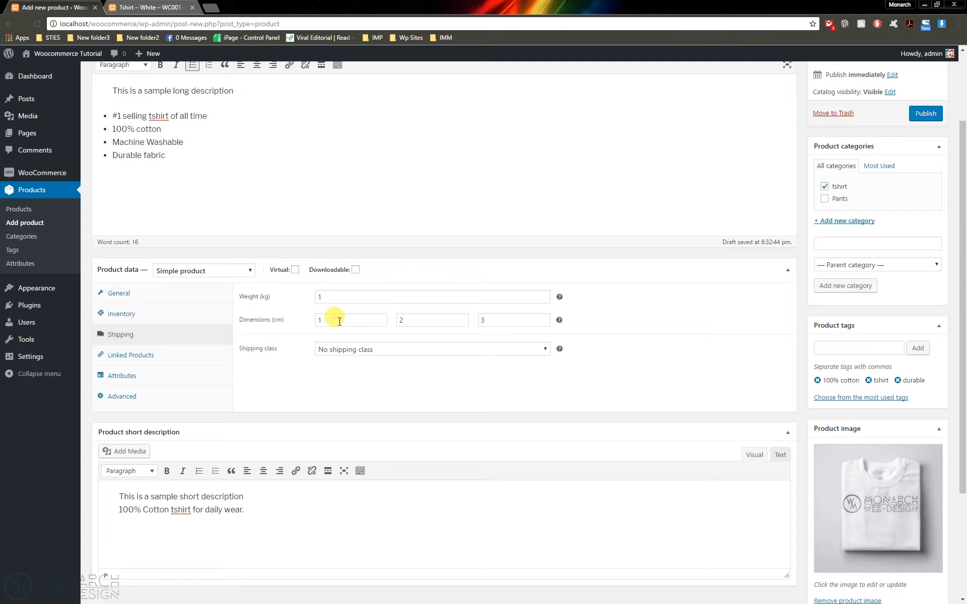
{"action": "left_click_drag", "start_coordinate": [515, 321], "coordinate": [296, 298]}
{"action": "key", "text": "BackSpace"}
{"action": "key", "text": "BackSpace"}
{"action": "key", "text": "BackSpace"}
{"action": "key", "text": "BackSpace"}
{"action": "left_click", "coordinate": [354, 380]}
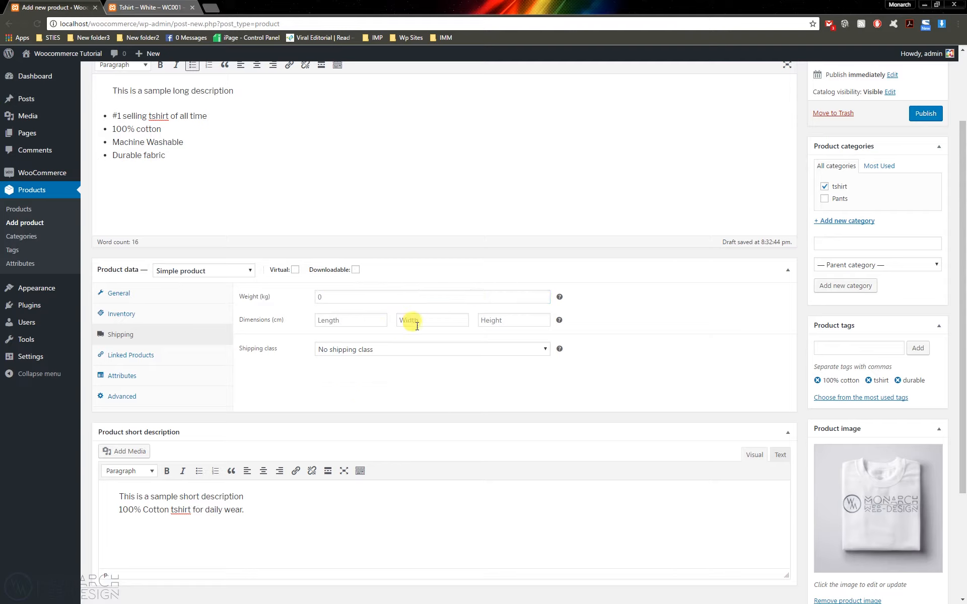
Open the linked products data and examine the up-sells and cross-sells entries without adding any product
{"action": "left_click", "coordinate": [100, 358]}
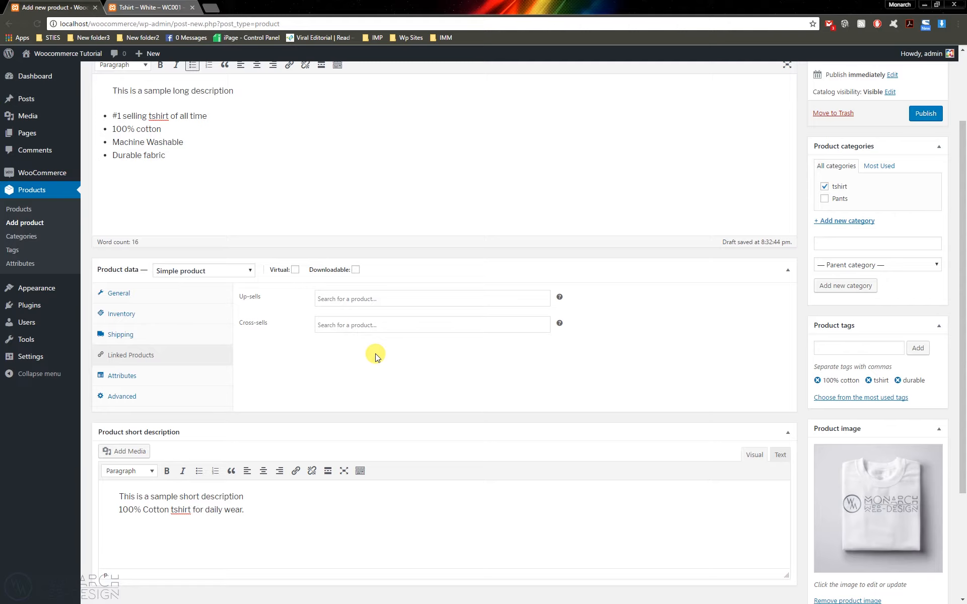
{"action": "left_click", "coordinate": [377, 324]}
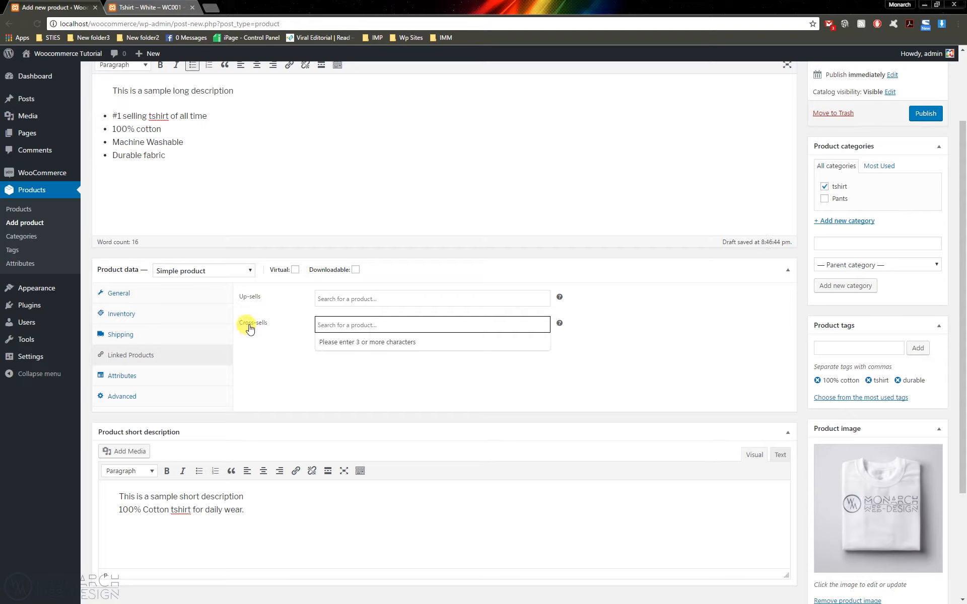
{"action": "left_click", "coordinate": [388, 378]}
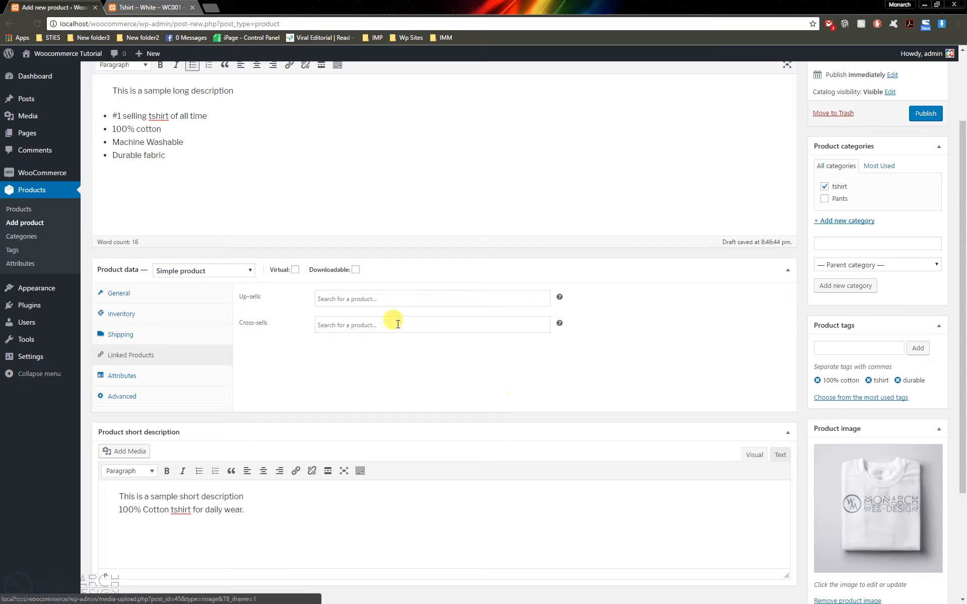
{"action": "left_click", "coordinate": [371, 299]}
{"action": "left_click", "coordinate": [373, 345]}
{"action": "left_click", "coordinate": [366, 324]}
{"action": "left_click", "coordinate": [357, 374]}
{"action": "left_click", "coordinate": [348, 297]}
{"action": "left_click", "coordinate": [322, 345]}
{"action": "left_click", "coordinate": [329, 328]}
{"action": "left_click", "coordinate": [289, 370]}
{"action": "left_click", "coordinate": [320, 297]}
{"action": "key", "text": "Tab"}
{"action": "left_click", "coordinate": [336, 325]}
{"action": "left_click", "coordinate": [274, 360]}
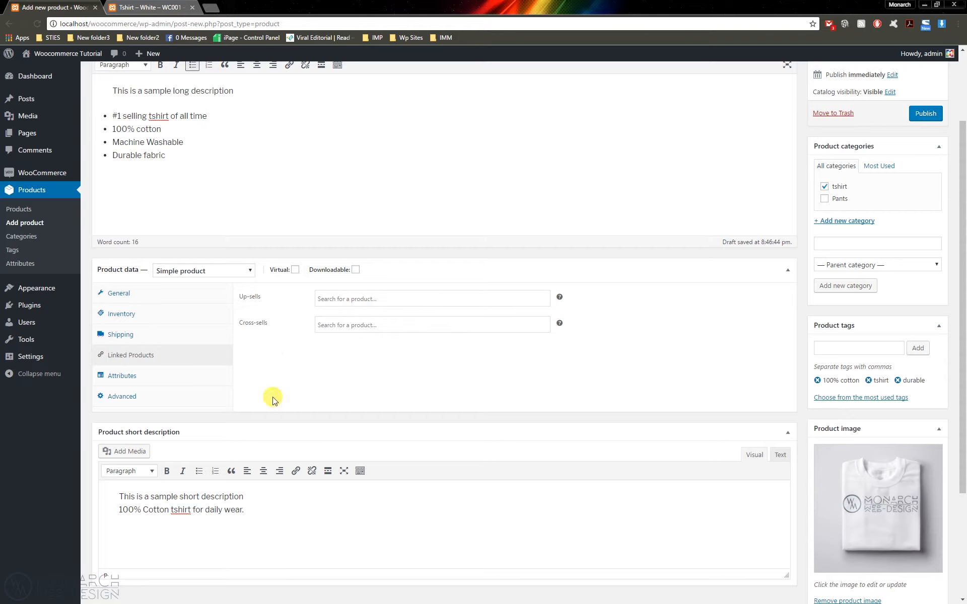
Open the product's attributes and examine the available product types, keeping Simple product
{"action": "left_click", "coordinate": [119, 376]}
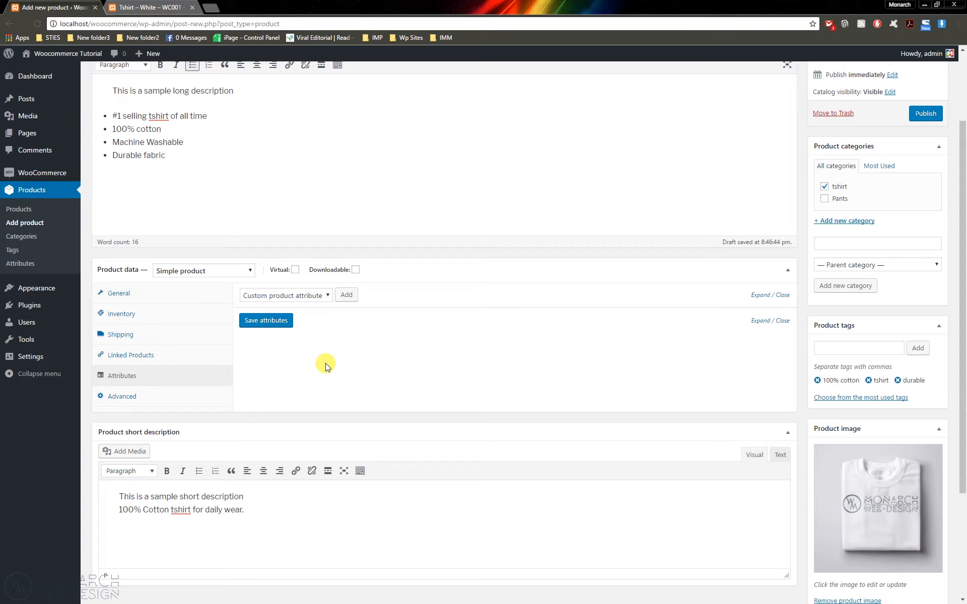
{"action": "left_click", "coordinate": [244, 270]}
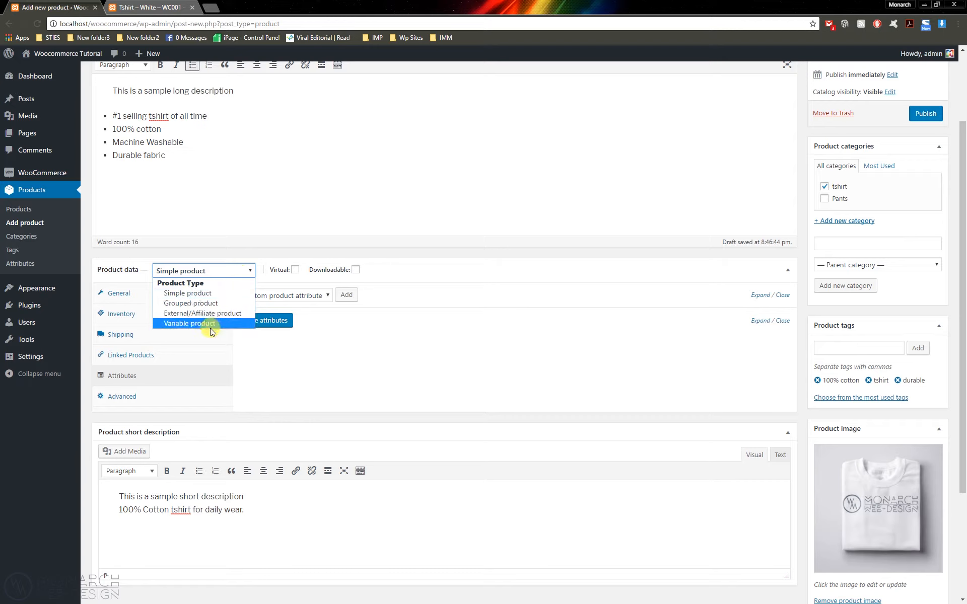
{"action": "left_click", "coordinate": [402, 388]}
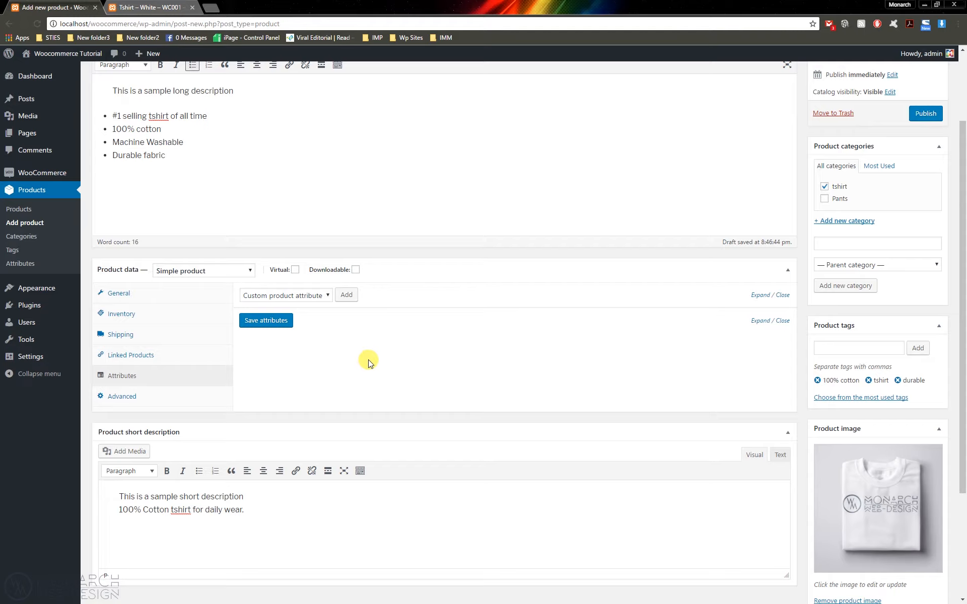
Review the product's title and its long description with the bulleted feature list
{"action": "scroll", "coordinate": [368, 362], "scroll_direction": "down", "scroll_amount": 3}
{"action": "scroll", "coordinate": [368, 359], "scroll_direction": "up", "scroll_amount": 5}
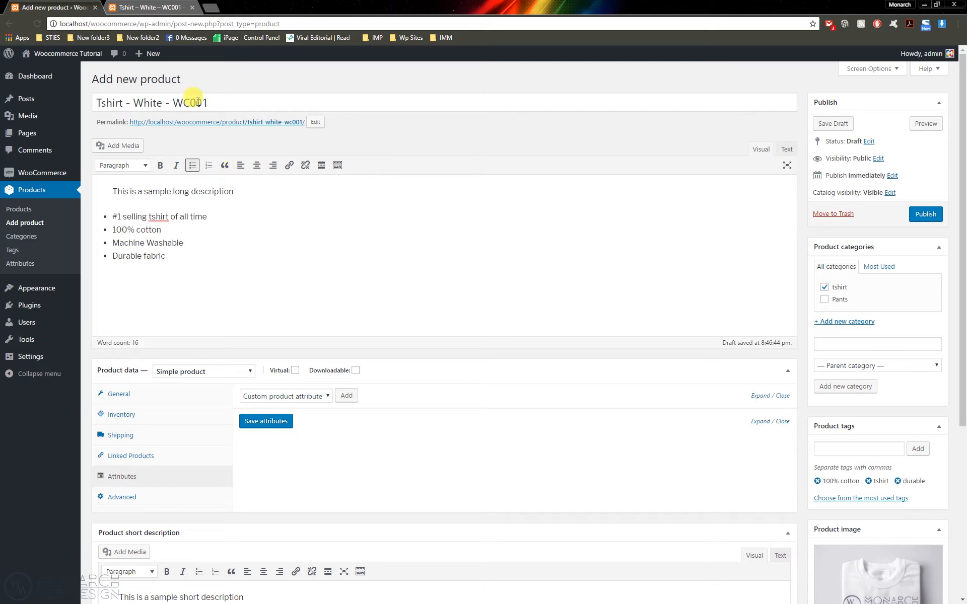
{"action": "left_click_drag", "start_coordinate": [103, 102], "coordinate": [200, 102]}
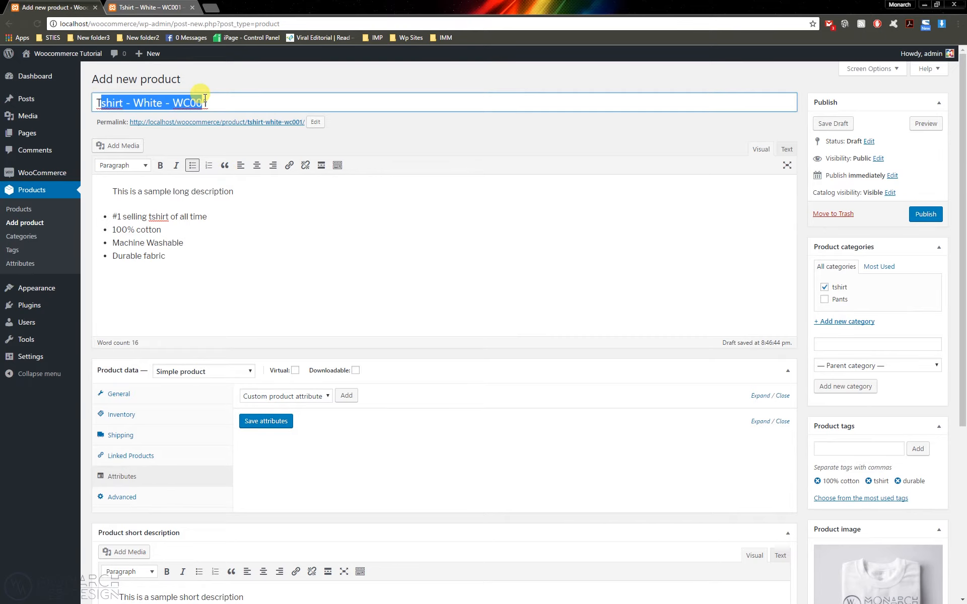
{"action": "left_click", "coordinate": [258, 216]}
{"action": "left_click_drag", "start_coordinate": [114, 191], "coordinate": [169, 263]}
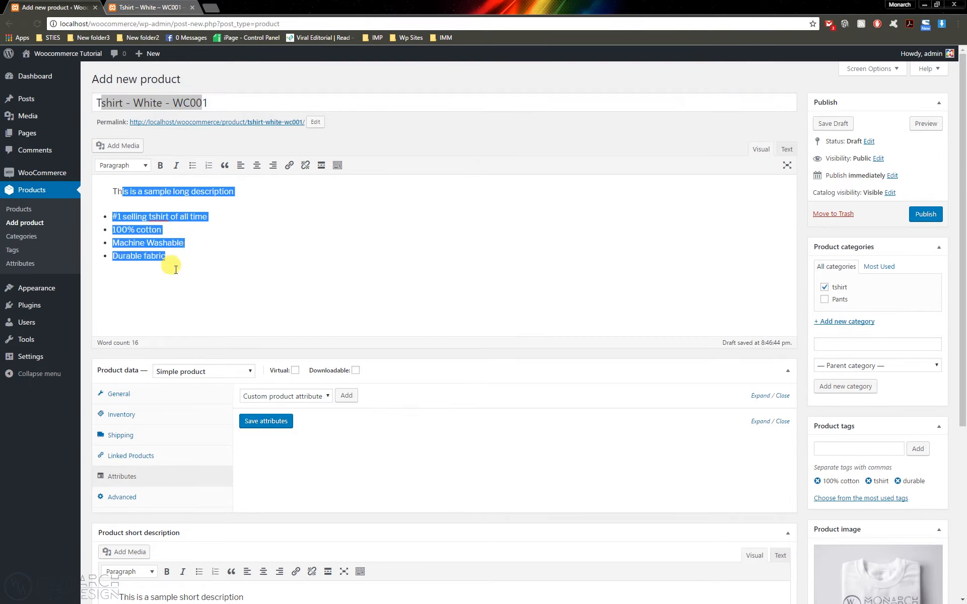
Review the general, inventory, shipping and linked products data, the short description and the product images
{"action": "scroll", "coordinate": [324, 216], "scroll_direction": "down", "scroll_amount": 4}
{"action": "left_click", "coordinate": [127, 196]}
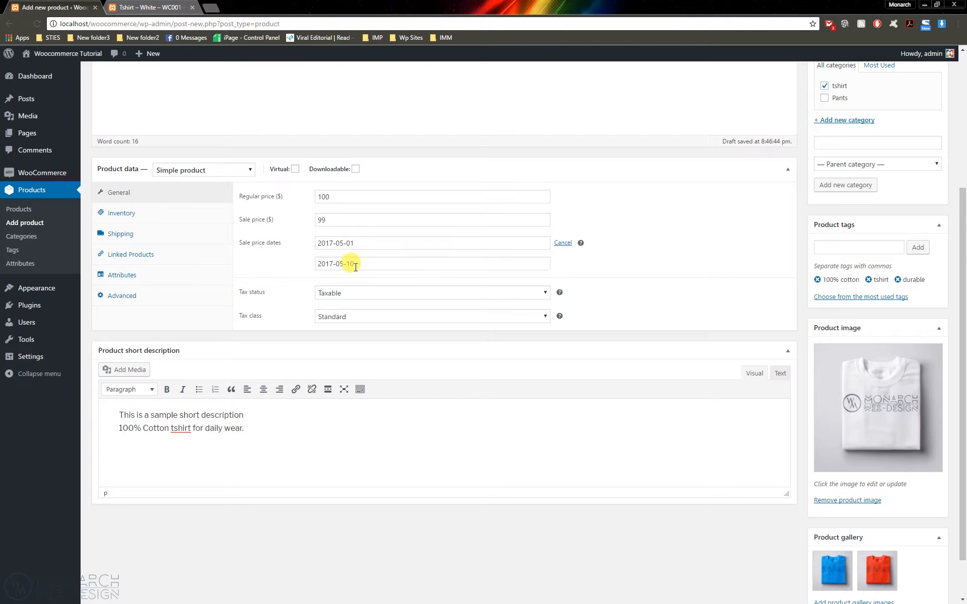
{"action": "left_click", "coordinate": [120, 213]}
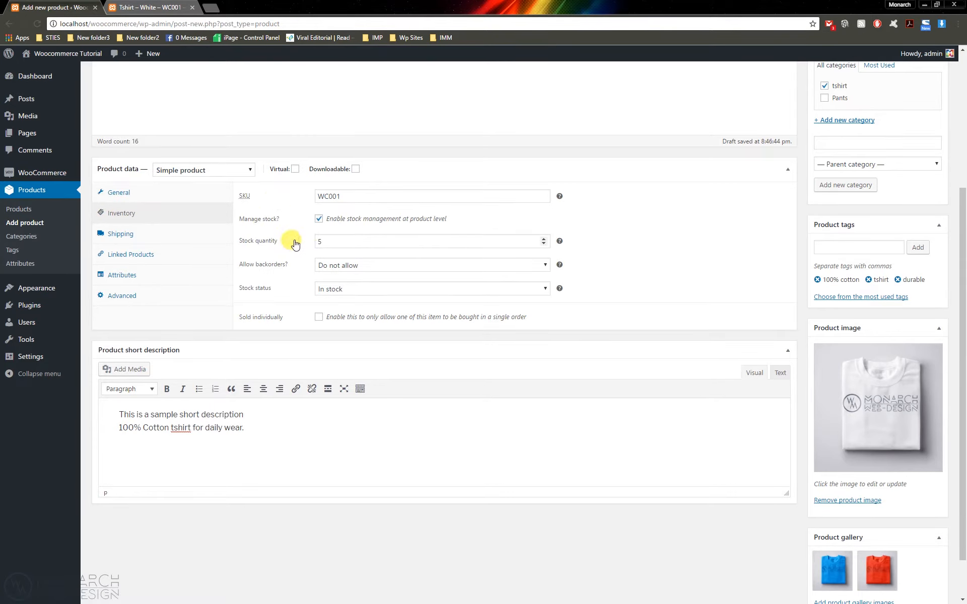
{"action": "left_click", "coordinate": [118, 234]}
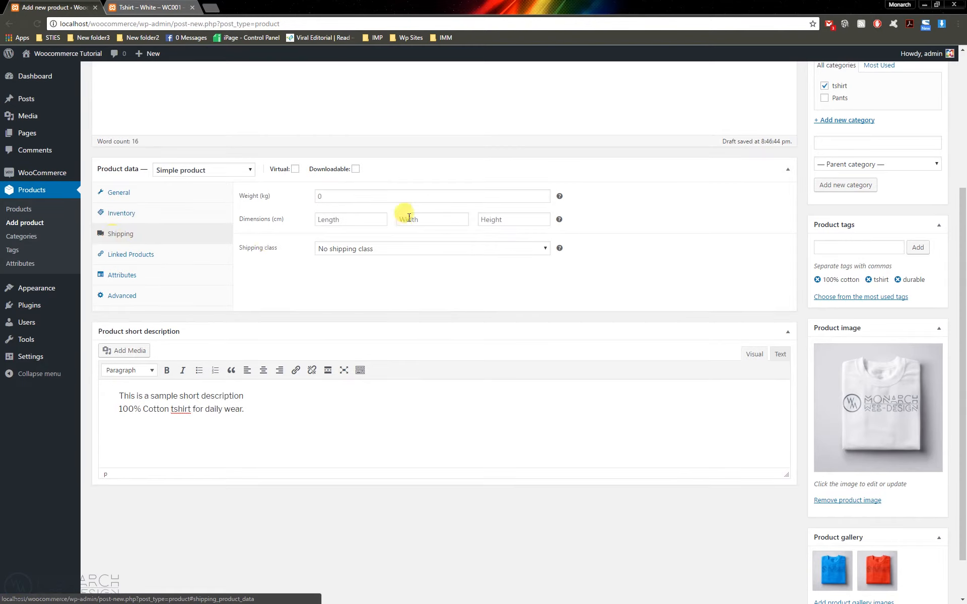
{"action": "left_click", "coordinate": [151, 254]}
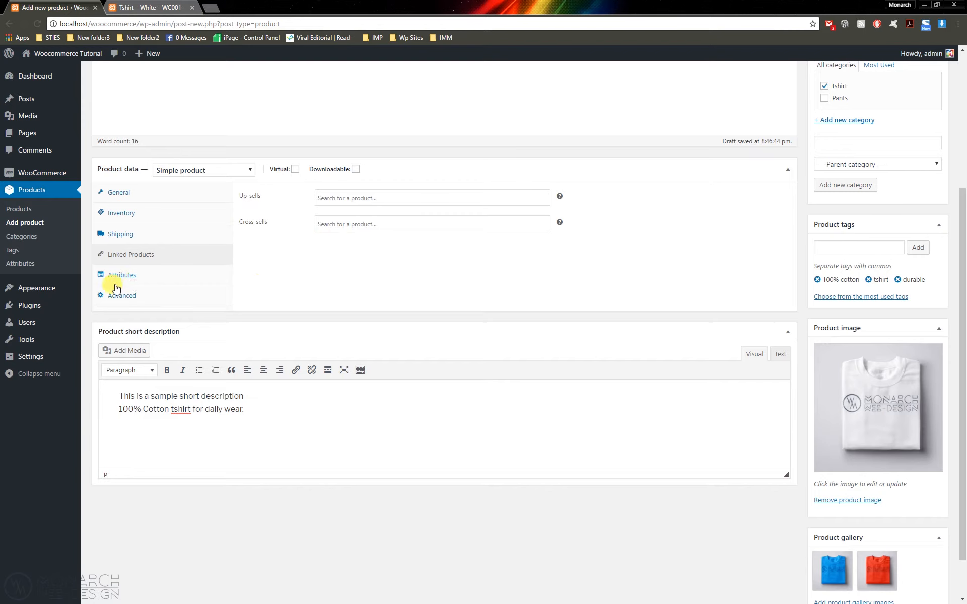
{"action": "scroll", "coordinate": [248, 371], "scroll_direction": "down", "scroll_amount": 1}
{"action": "left_click_drag", "start_coordinate": [135, 343], "coordinate": [245, 369]}
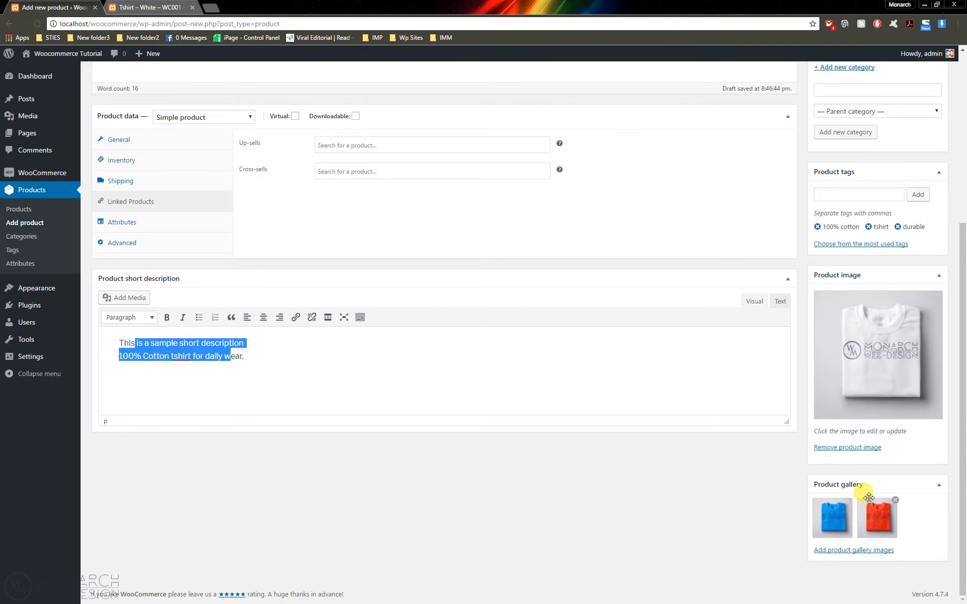
{"action": "scroll", "coordinate": [875, 412], "scroll_direction": "up", "scroll_amount": 5}
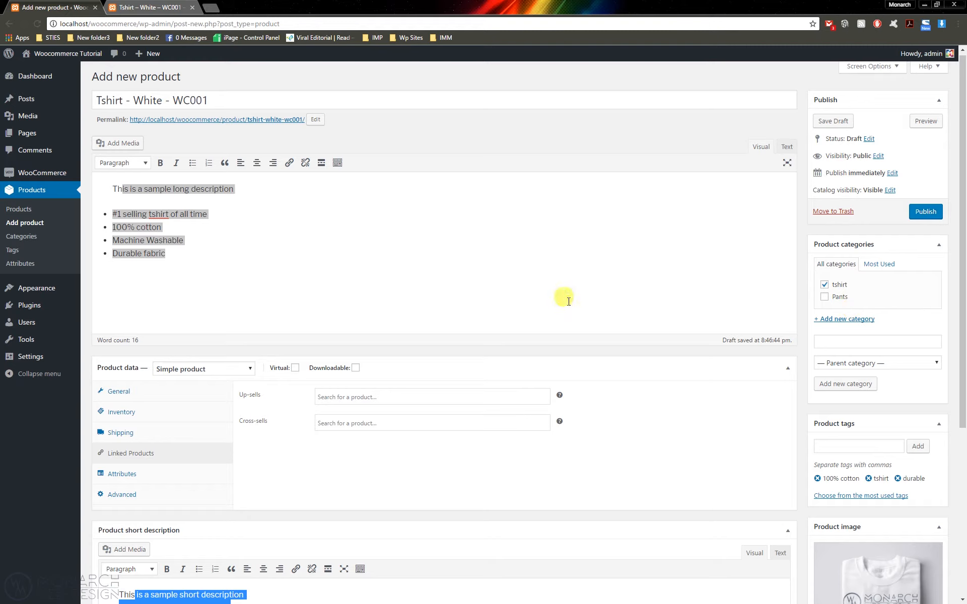
{"action": "scroll", "coordinate": [453, 295], "scroll_direction": "up", "scroll_amount": 1}
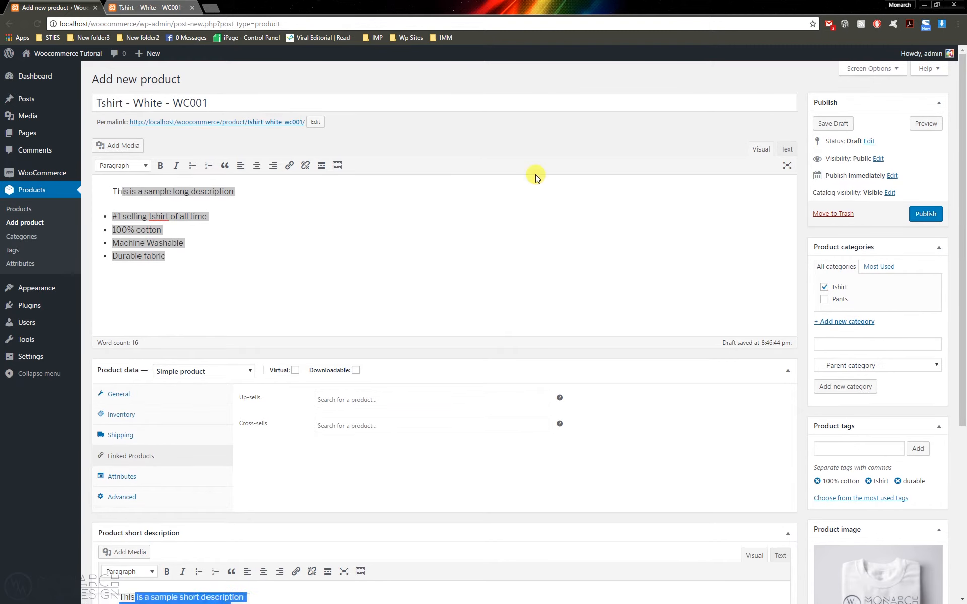
Publish the product and open its live store page in a new tab, closing the old preview
{"action": "left_click", "coordinate": [925, 215]}
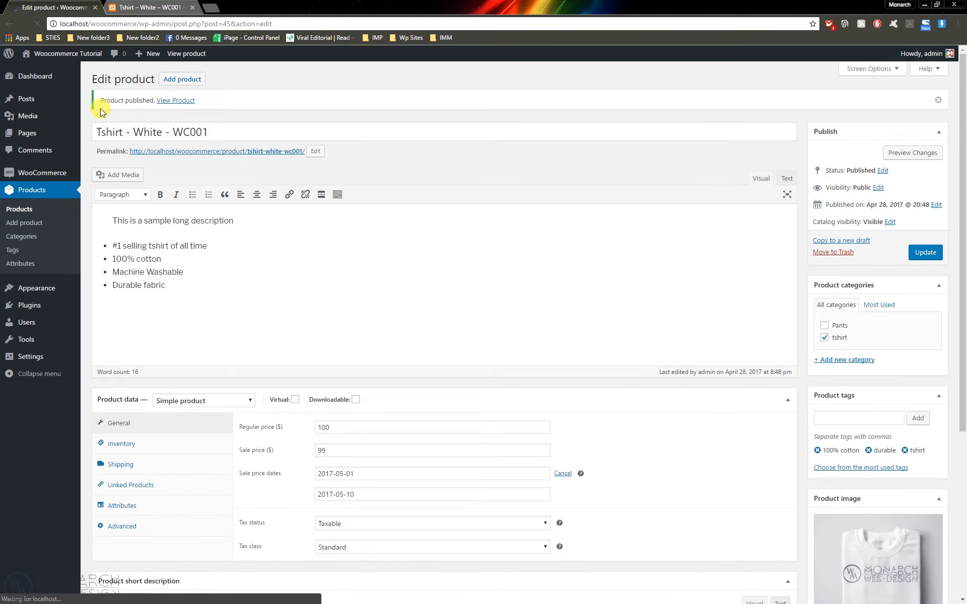
{"action": "left_click", "coordinate": [174, 103], "text": "ctrl"}
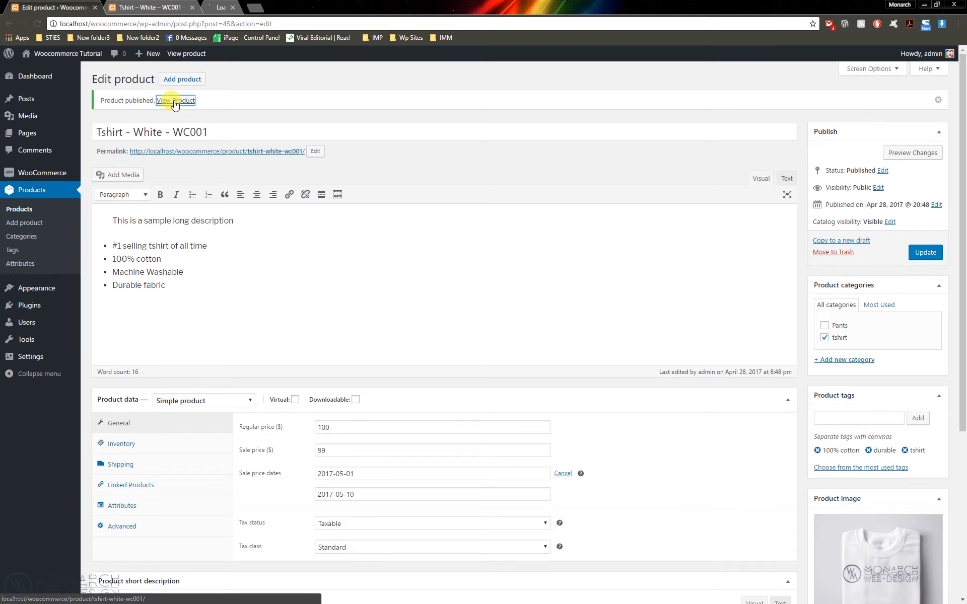
{"action": "left_click", "coordinate": [193, 7]}
{"action": "left_click", "coordinate": [161, 7]}
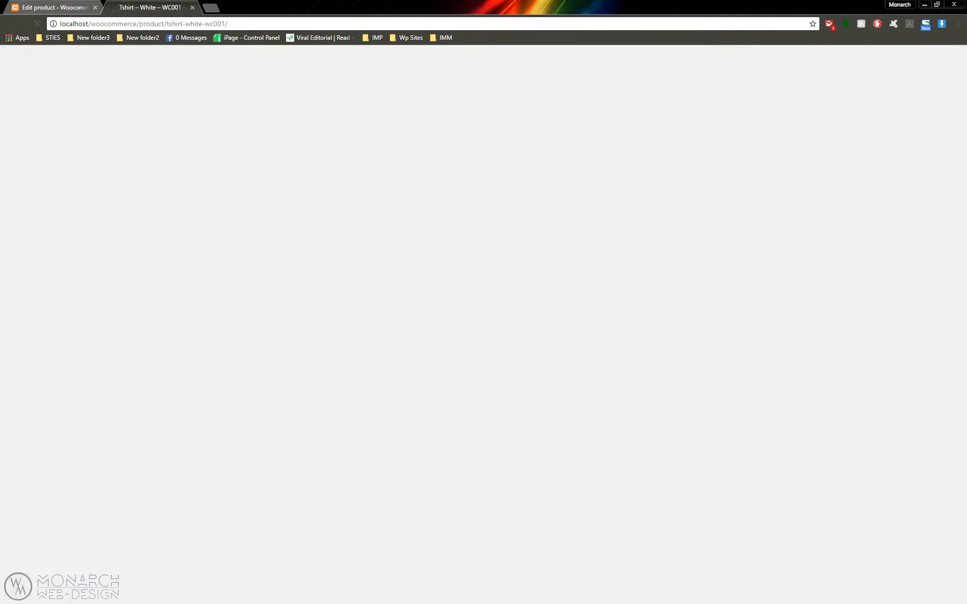
View the white, blue and red gallery images on the live product page and compare them with the product editor's images
{"action": "scroll", "coordinate": [130, 244], "scroll_direction": "down", "scroll_amount": 2}
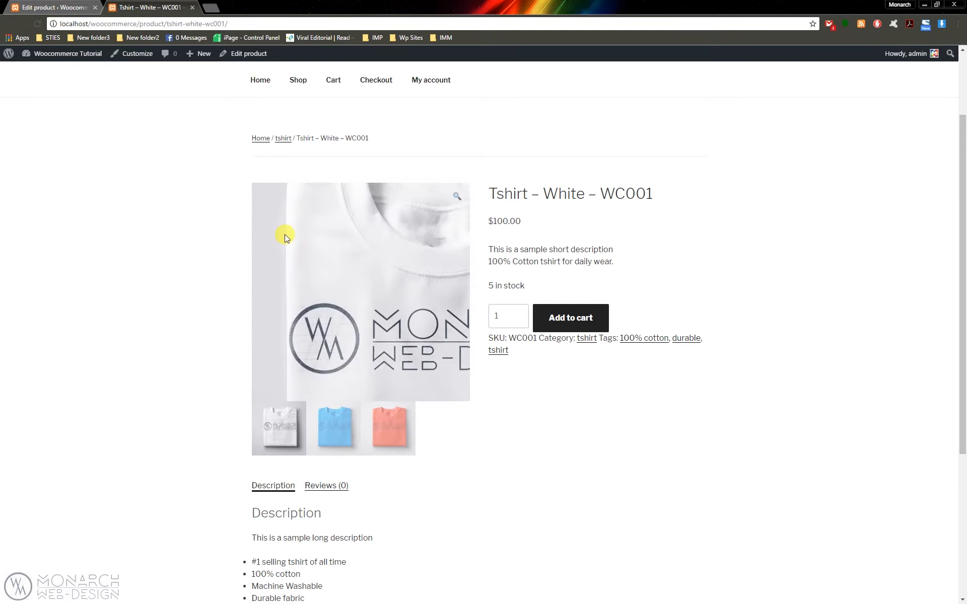
{"action": "left_click", "coordinate": [323, 454]}
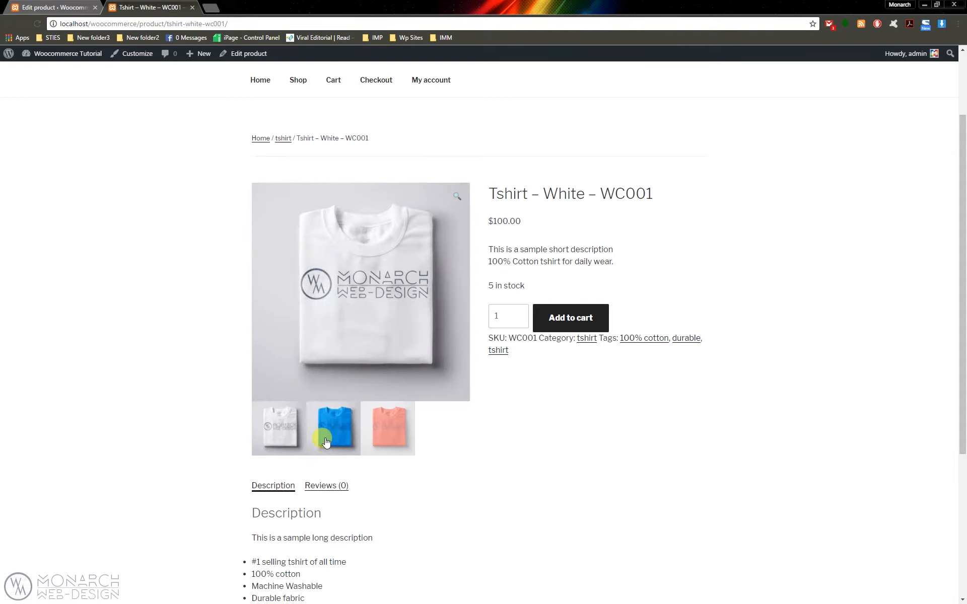
{"action": "left_click", "coordinate": [395, 441]}
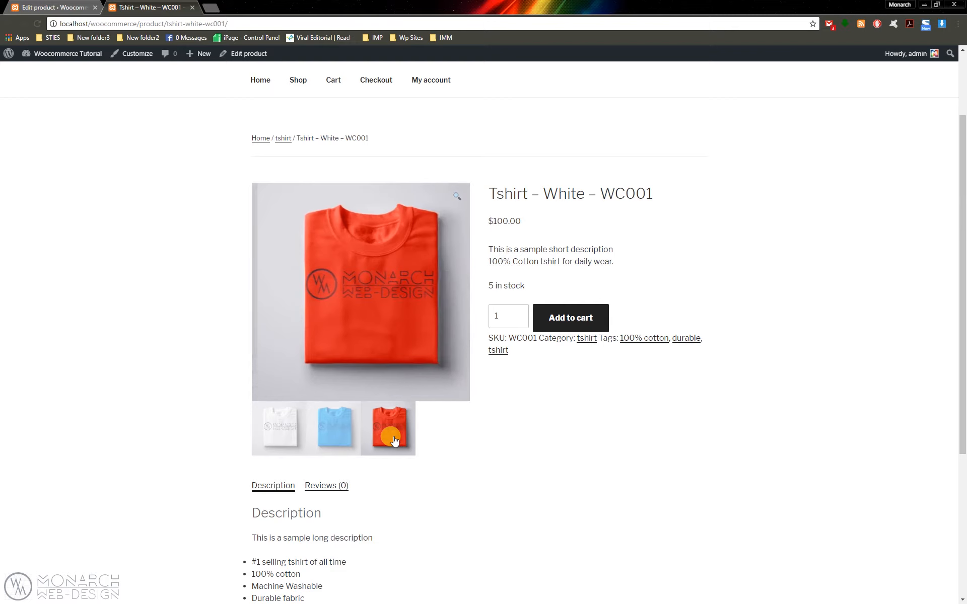
{"action": "left_click", "coordinate": [338, 429]}
{"action": "left_click", "coordinate": [52, 8]}
{"action": "scroll", "coordinate": [791, 405], "scroll_direction": "down", "scroll_amount": 5}
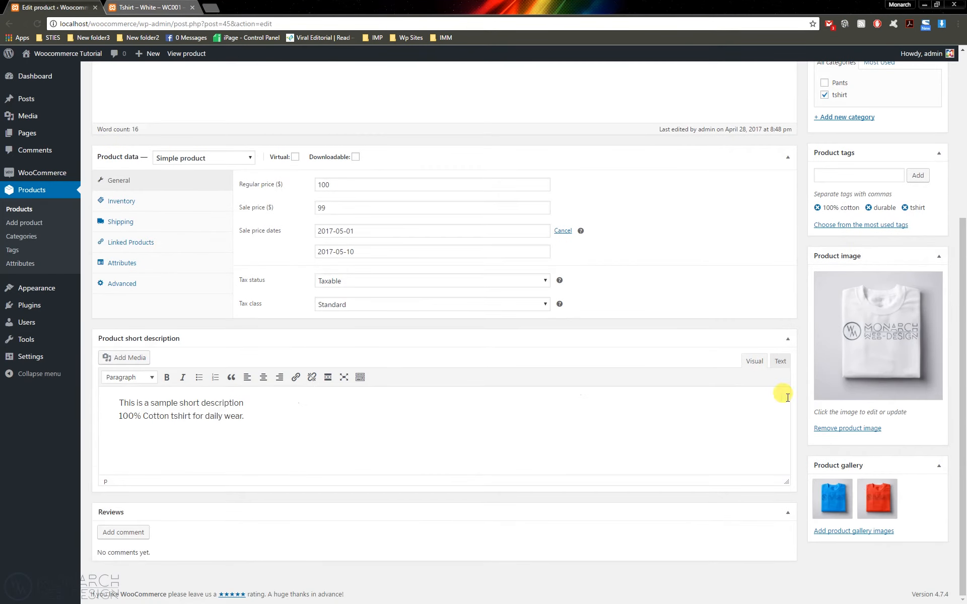
{"action": "left_click", "coordinate": [149, 7]}
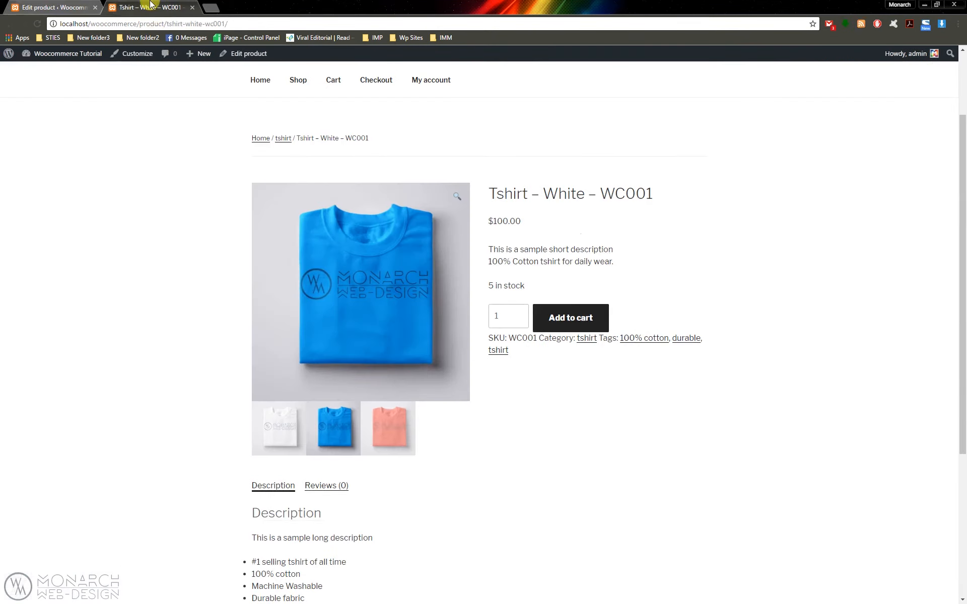
{"action": "left_click", "coordinate": [257, 412]}
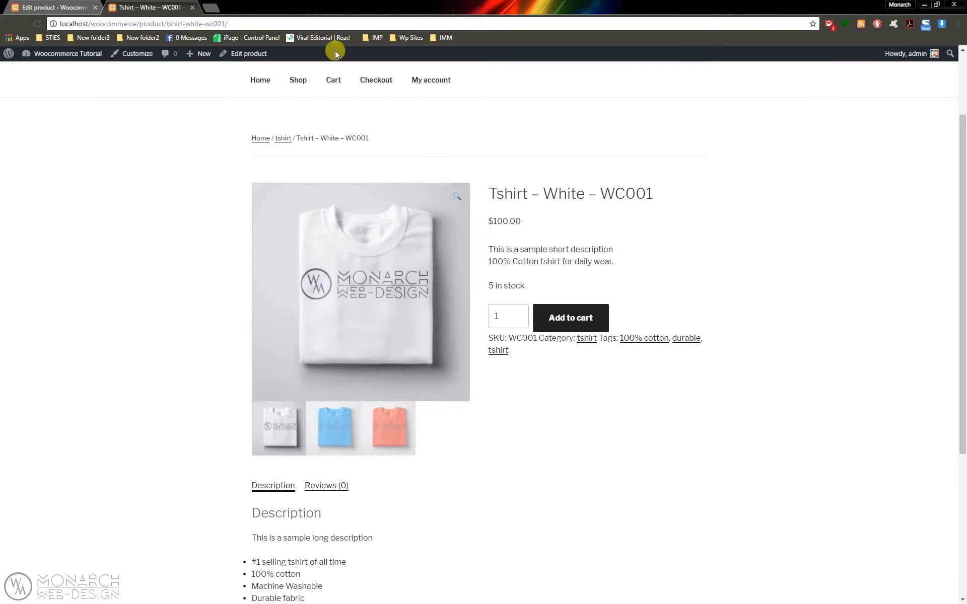
Open the store's Shop page in a new tab and go to the white T-shirt product from there
{"action": "middle_click", "coordinate": [297, 80]}
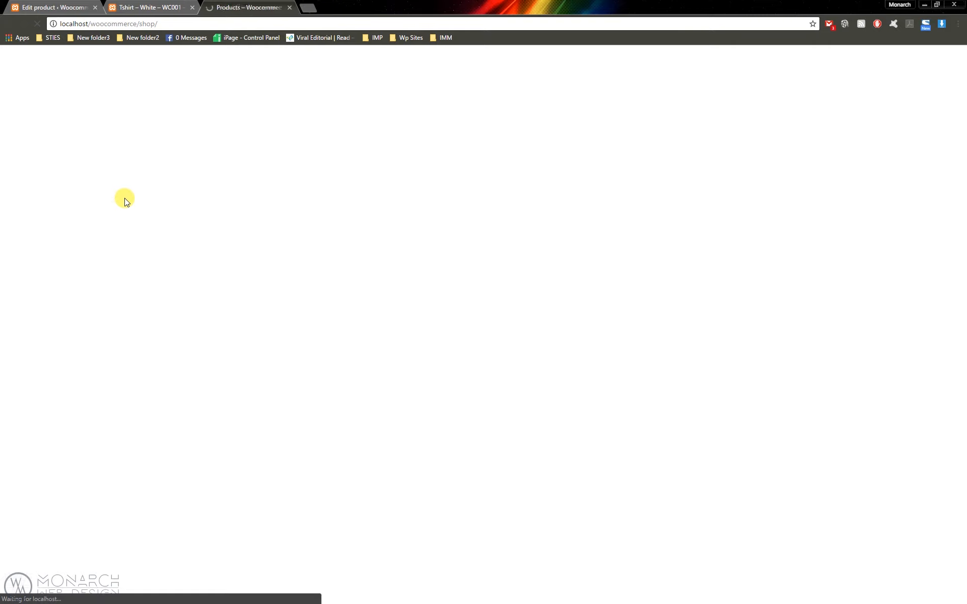
{"action": "scroll", "coordinate": [151, 212], "scroll_direction": "down", "scroll_amount": 3}
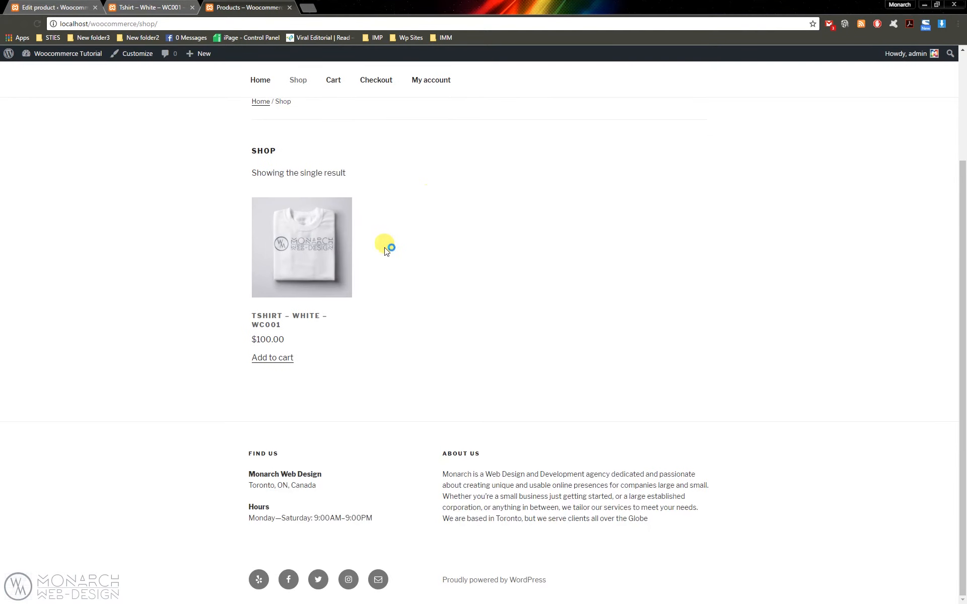
{"action": "left_click", "coordinate": [289, 255]}
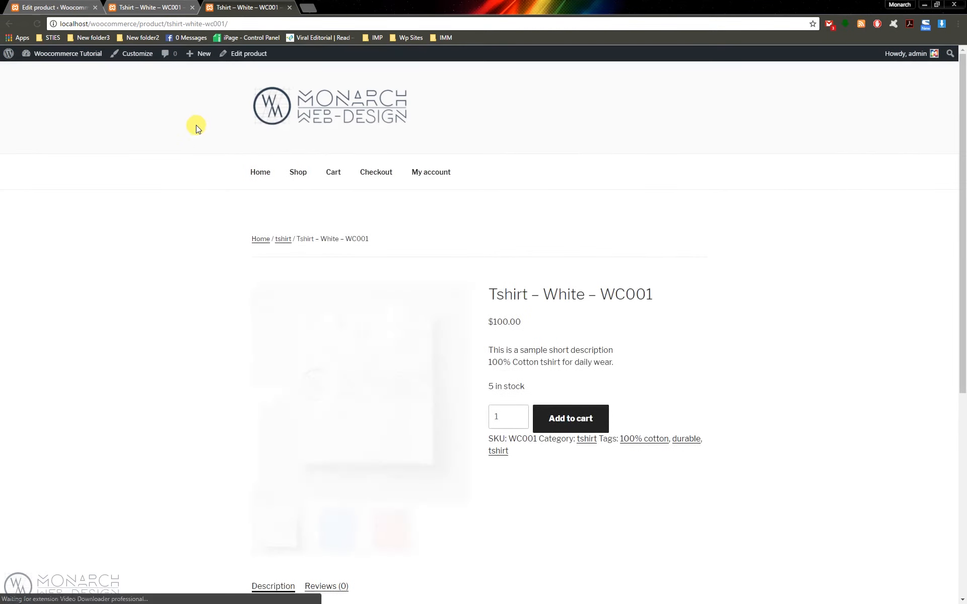
Look through the T-shirt's blue and red gallery images, ending on the white main image
{"action": "scroll", "coordinate": [181, 161], "scroll_direction": "down", "scroll_amount": 2}
{"action": "left_click", "coordinate": [334, 378]}
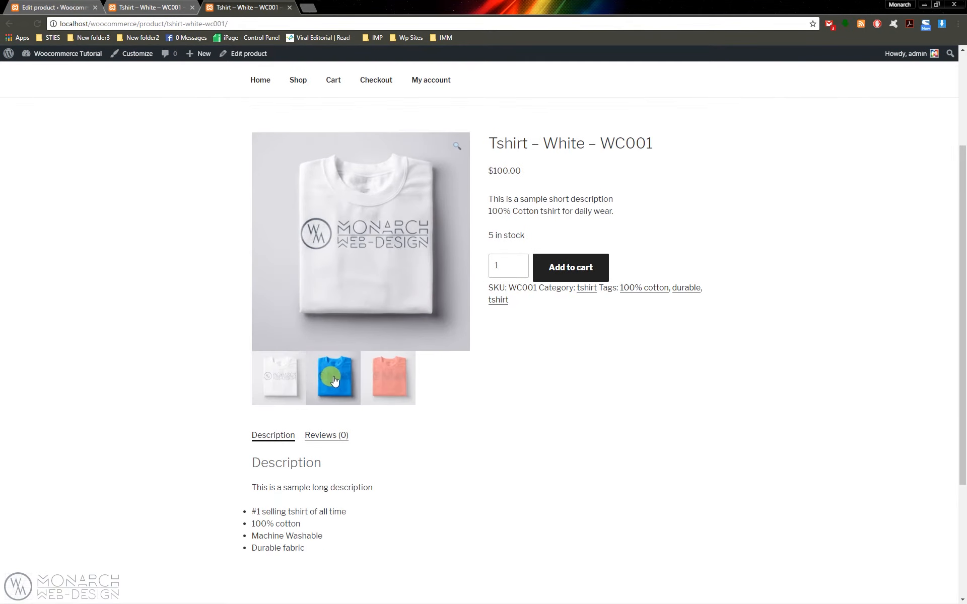
{"action": "left_click", "coordinate": [388, 377]}
{"action": "left_click", "coordinate": [334, 376]}
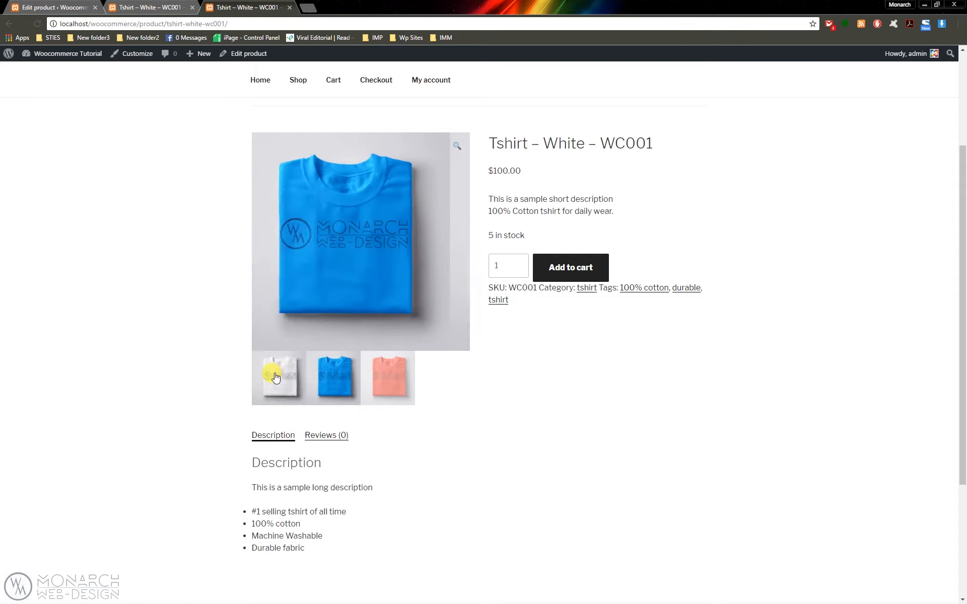
{"action": "left_click", "coordinate": [275, 376]}
{"action": "scroll", "coordinate": [594, 126], "scroll_direction": "up", "scroll_amount": 1}
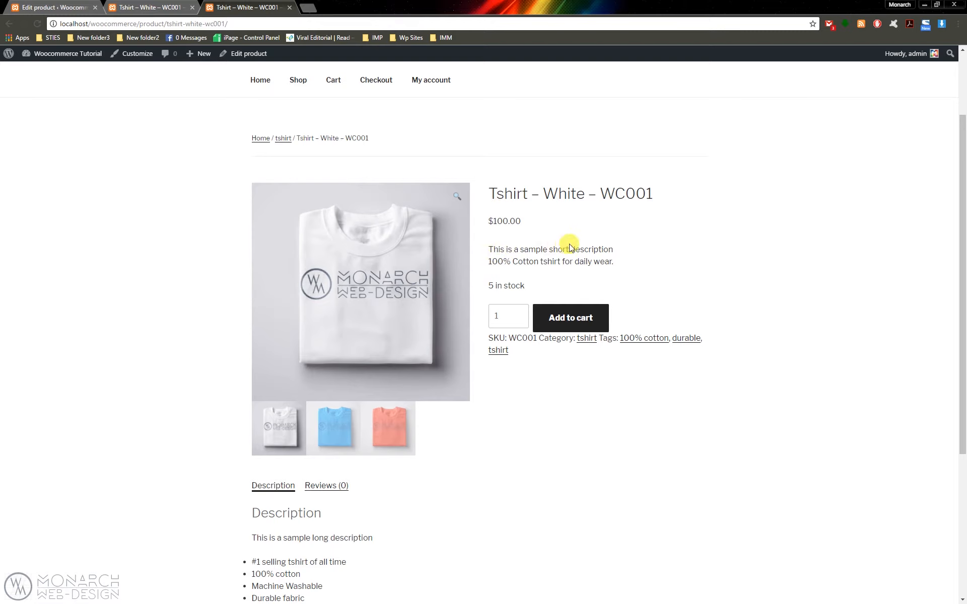
Compare the product title on the live page with the title in the editor, and check the displayed price
{"action": "left_click_drag", "start_coordinate": [636, 195], "coordinate": [654, 194]}
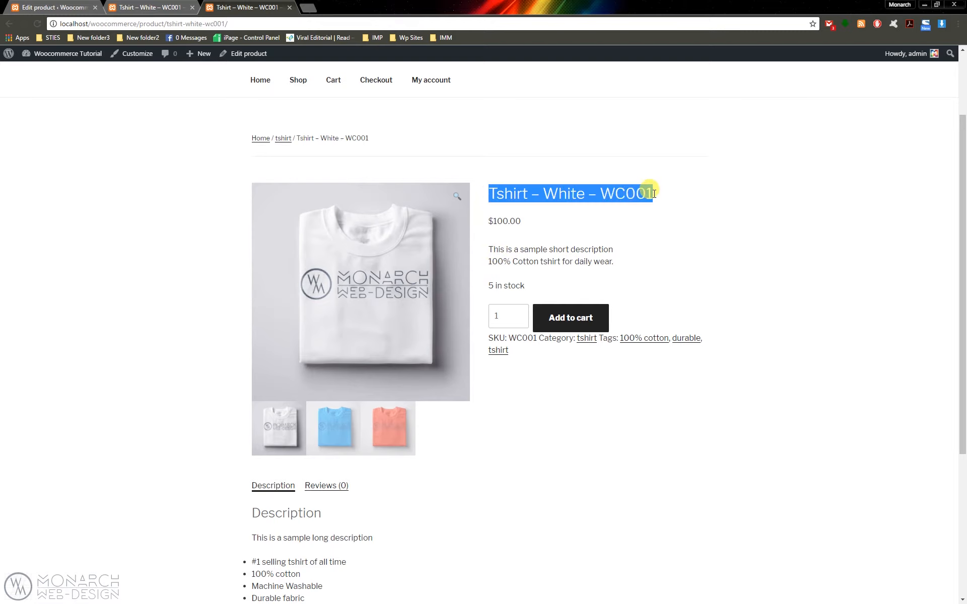
{"action": "left_click", "coordinate": [60, 8]}
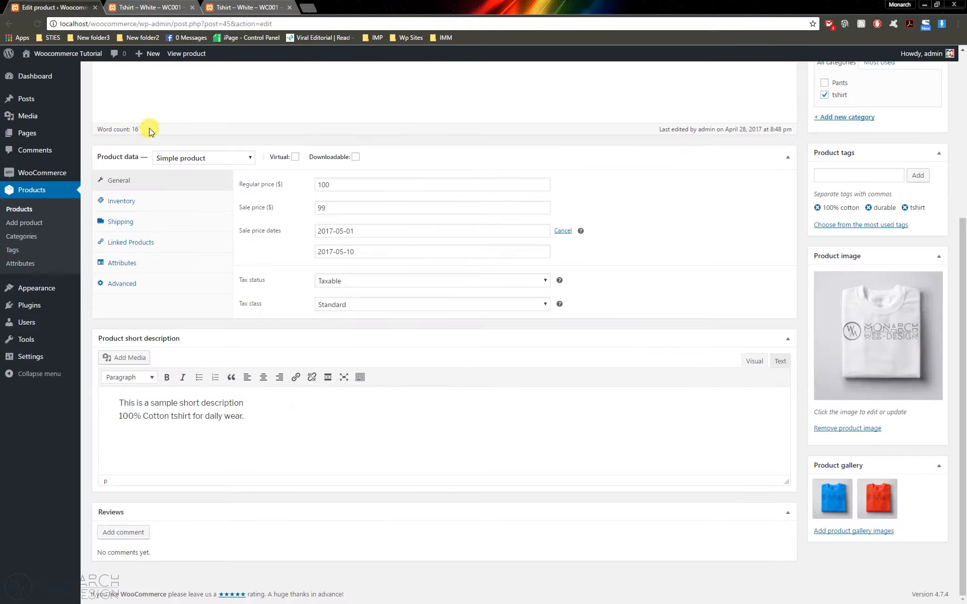
{"action": "scroll", "coordinate": [151, 131], "scroll_direction": "up", "scroll_amount": 3}
{"action": "scroll", "coordinate": [167, 137], "scroll_direction": "up", "scroll_amount": 2}
{"action": "left_click_drag", "start_coordinate": [222, 132], "coordinate": [94, 132]}
{"action": "left_click", "coordinate": [240, 4]}
{"action": "left_click_drag", "start_coordinate": [505, 194], "coordinate": [613, 194]}
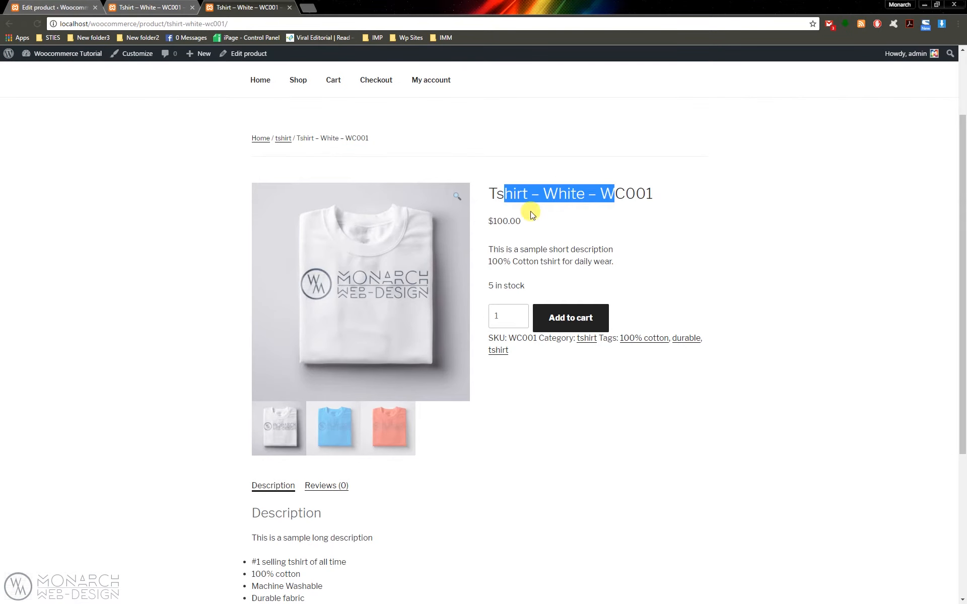
{"action": "left_click_drag", "start_coordinate": [489, 221], "coordinate": [524, 221]}
{"action": "left_click", "coordinate": [540, 230]}
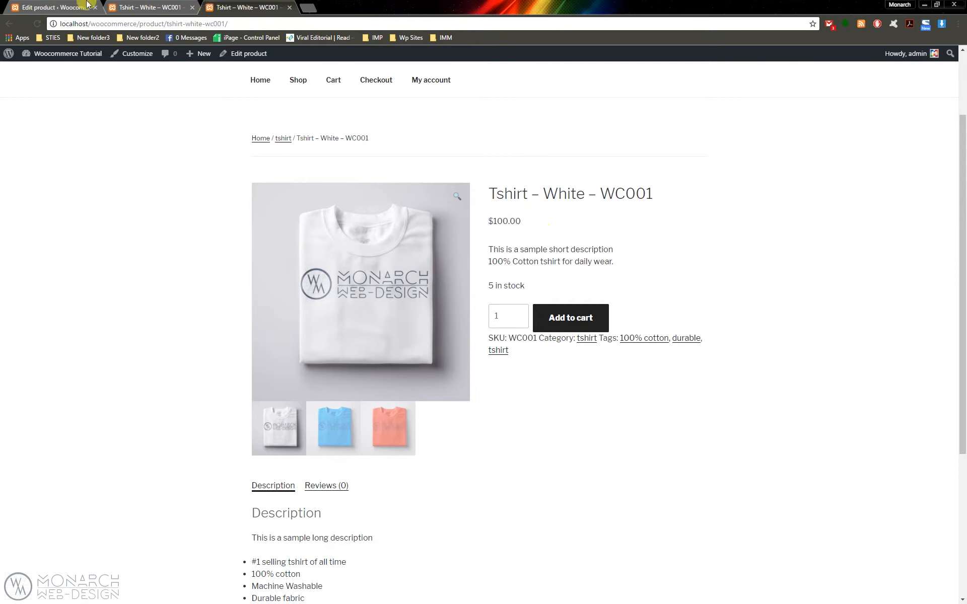
Cancel the sale price schedule in the general product data, keep the sale price of 99, and update the product
{"action": "left_click", "coordinate": [48, 4]}
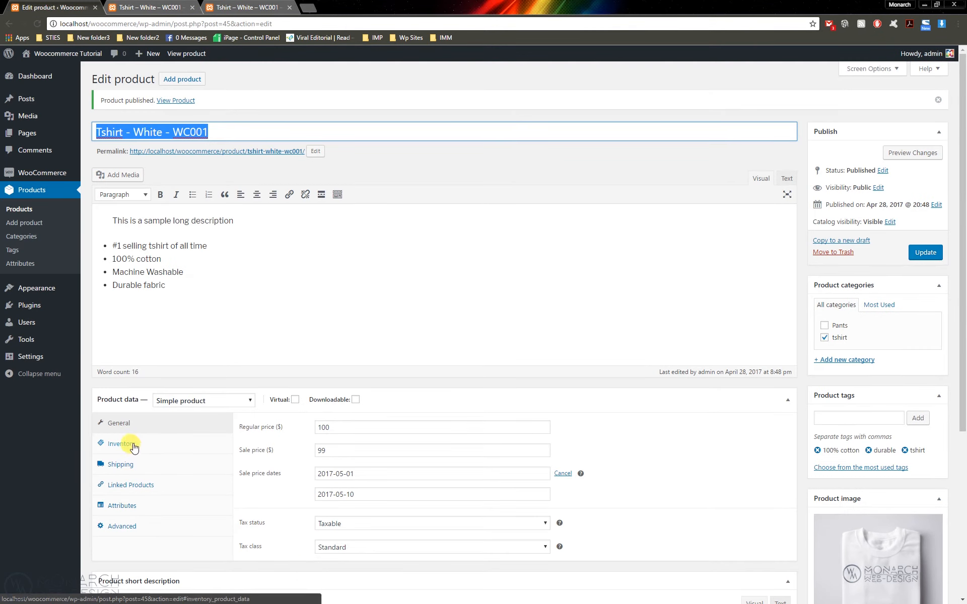
{"action": "scroll", "coordinate": [310, 436], "scroll_direction": "down", "scroll_amount": 2}
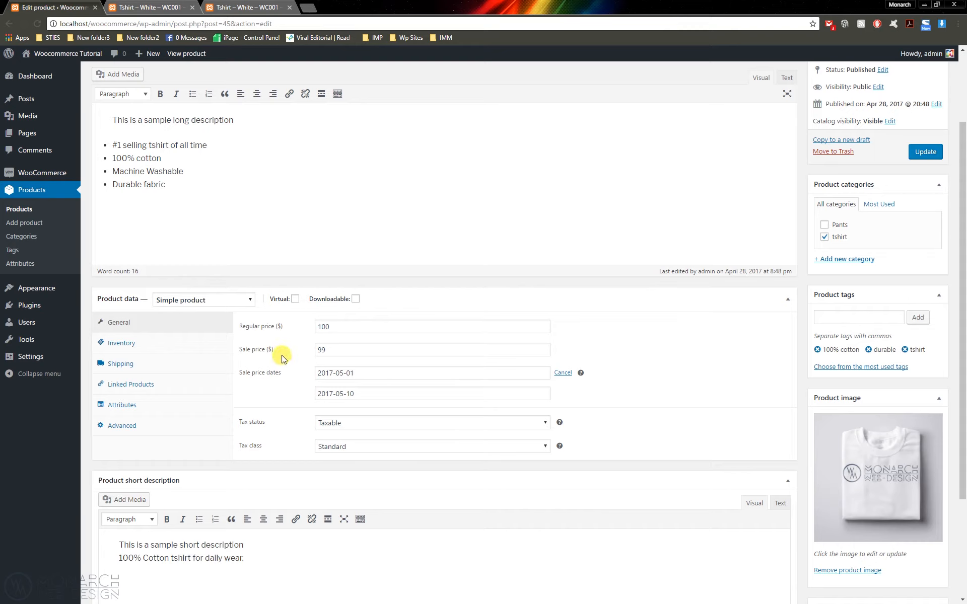
{"action": "left_click", "coordinate": [563, 372]}
{"action": "left_click", "coordinate": [329, 349]}
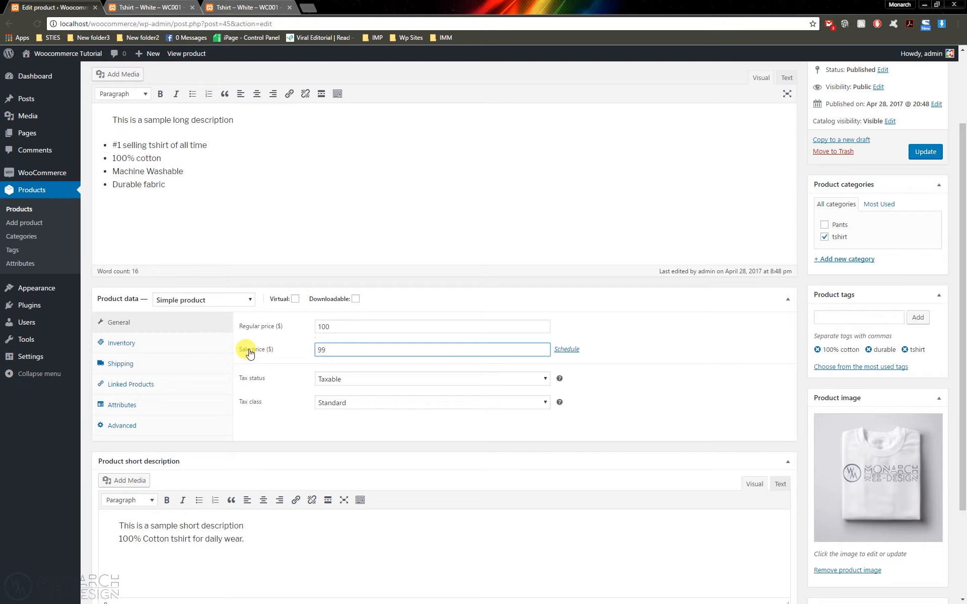
{"action": "left_click", "coordinate": [931, 155]}
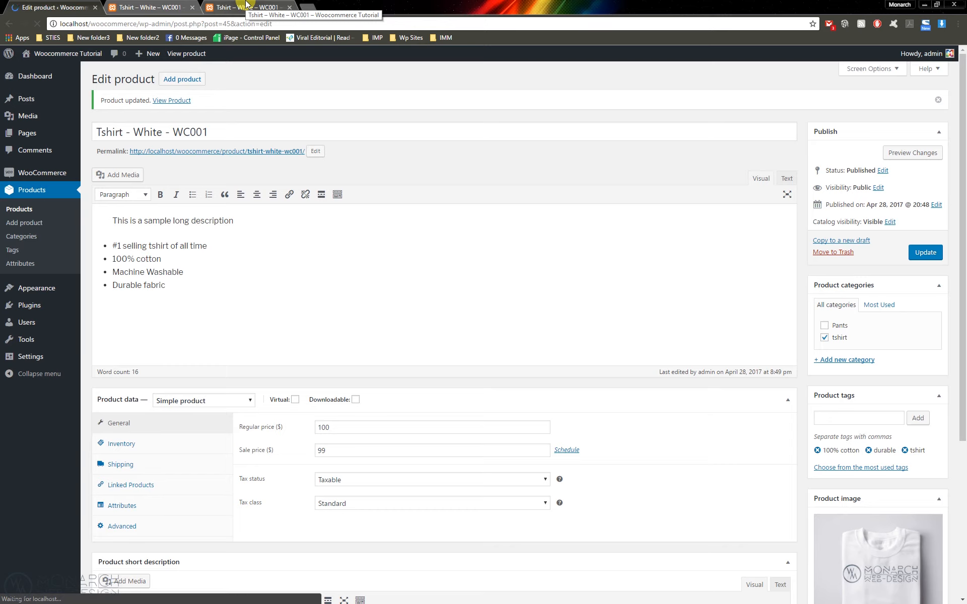
Reload the live product page and review its price and short description
{"action": "left_click", "coordinate": [247, 5]}
{"action": "left_click", "coordinate": [38, 22]}
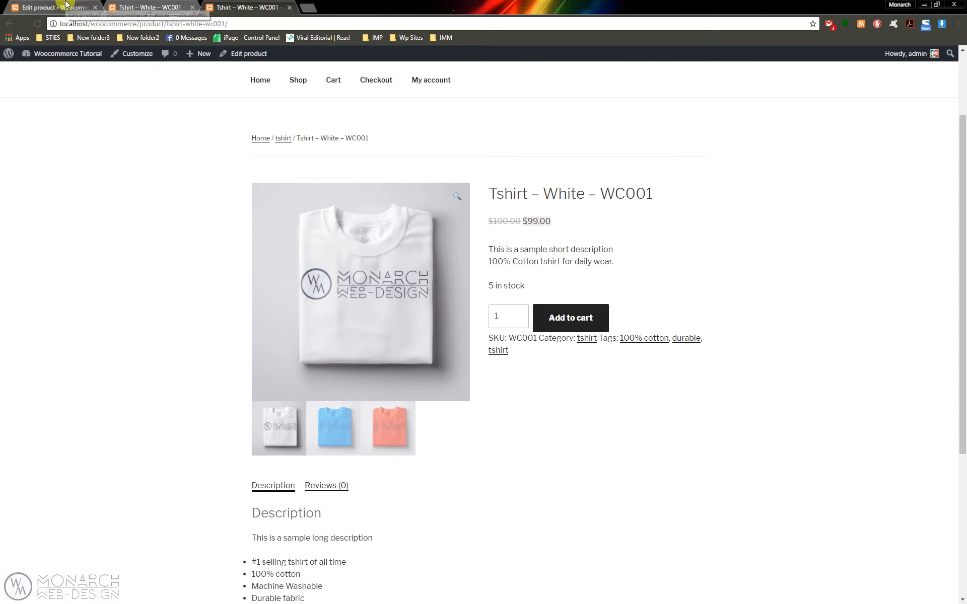
{"action": "scroll", "coordinate": [502, 250], "scroll_direction": "down", "scroll_amount": 1}
{"action": "left_click_drag", "start_coordinate": [488, 199], "coordinate": [620, 210]}
{"action": "left_click", "coordinate": [621, 214]}
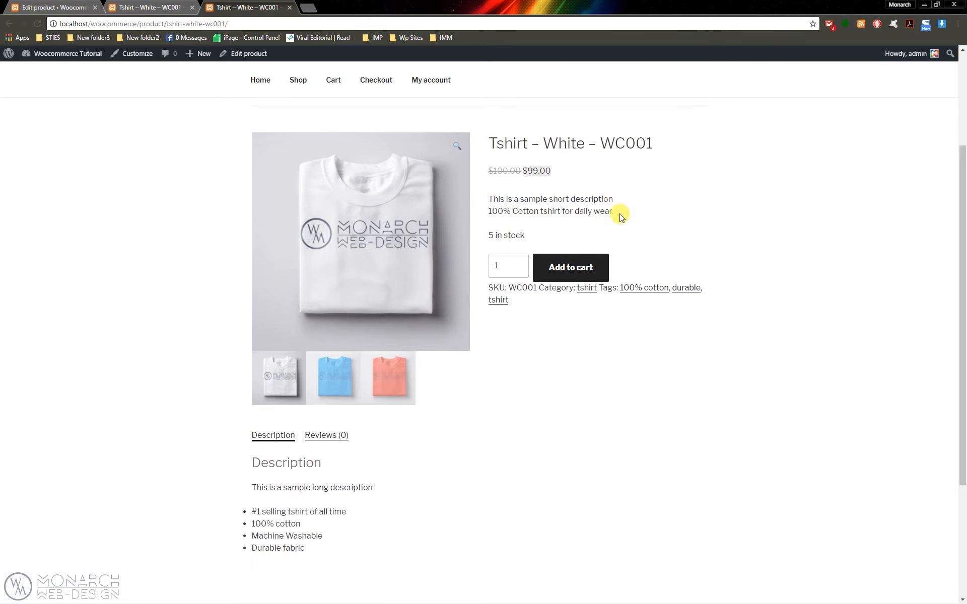
{"action": "scroll", "coordinate": [550, 178], "scroll_direction": "up", "scroll_amount": 3}
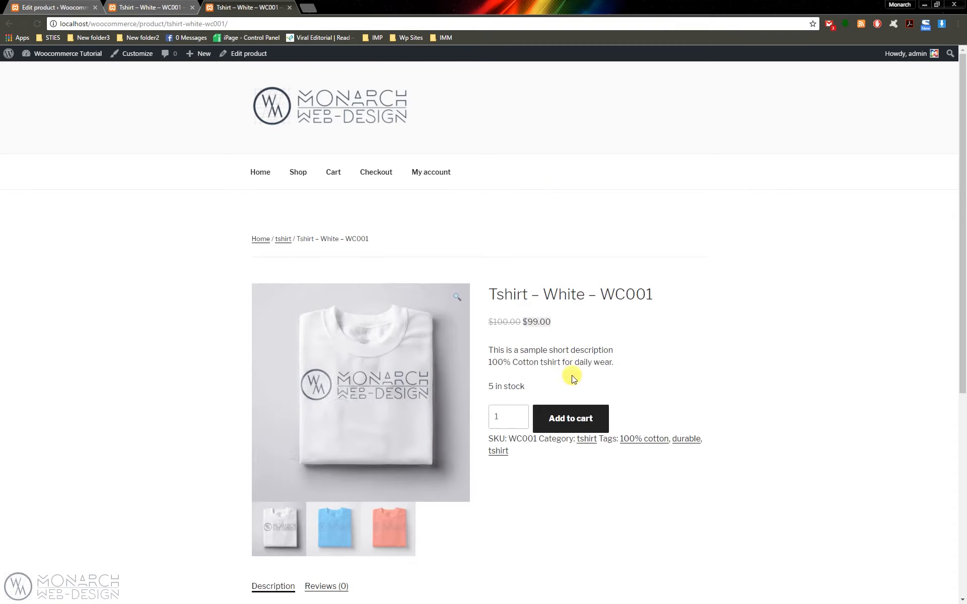
{"action": "left_click_drag", "start_coordinate": [489, 349], "coordinate": [621, 362]}
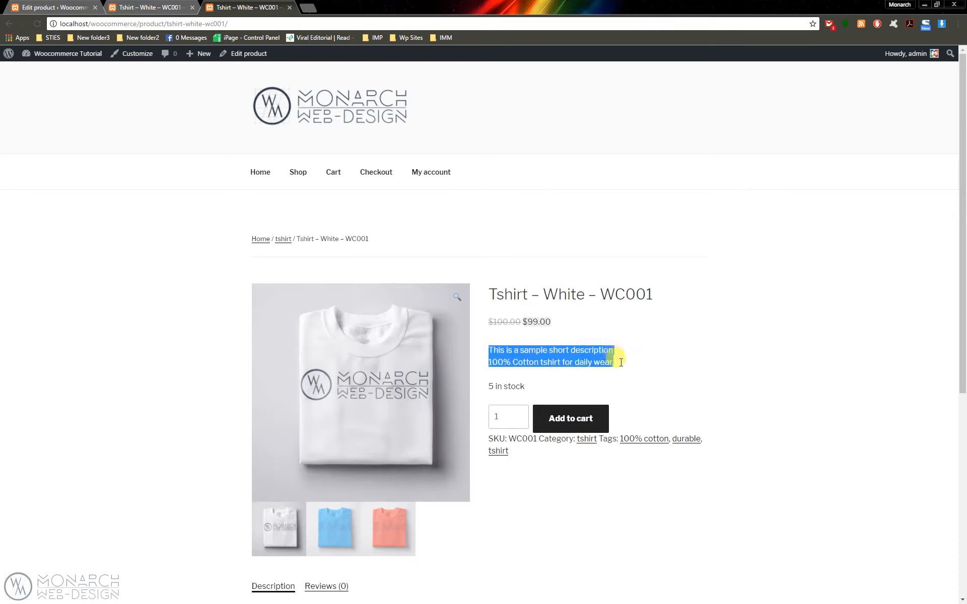
{"action": "left_click", "coordinate": [623, 366]}
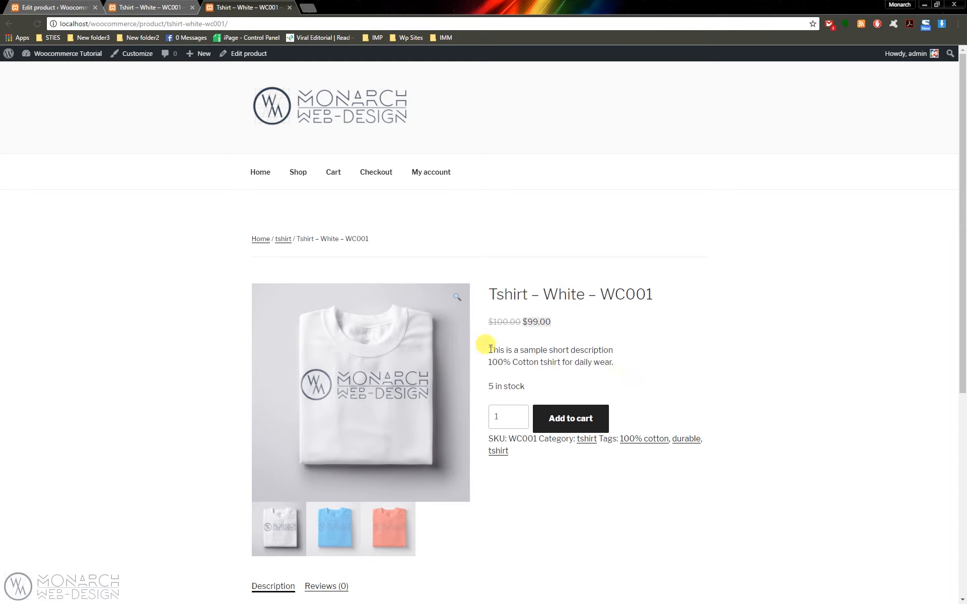
{"action": "left_click_drag", "start_coordinate": [491, 348], "coordinate": [618, 362]}
{"action": "left_click", "coordinate": [627, 365]}
Examine the long description on the live page and compare it with the long description in the product editor
{"action": "scroll", "coordinate": [623, 361], "scroll_direction": "down", "scroll_amount": 5}
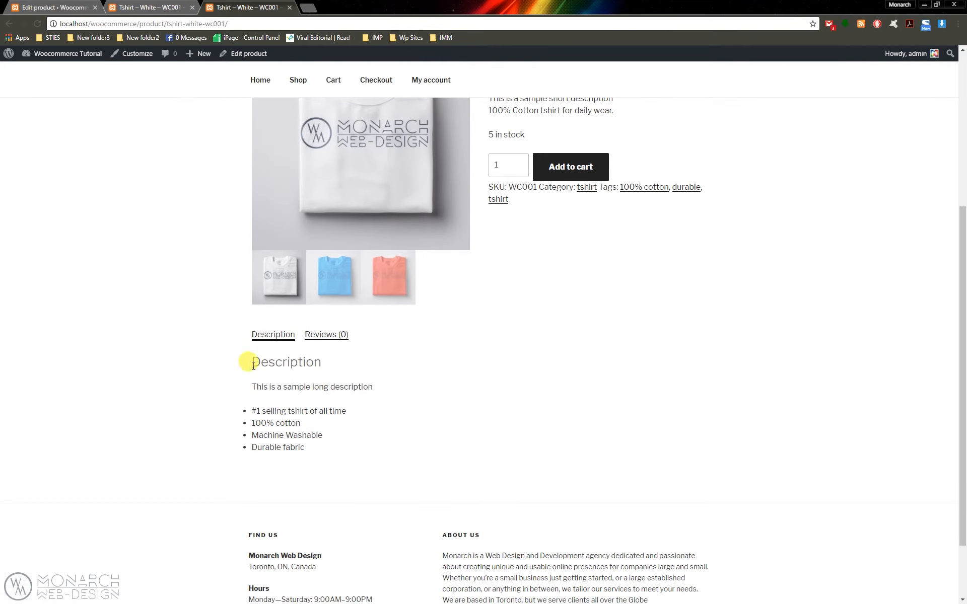
{"action": "left_click_drag", "start_coordinate": [253, 365], "coordinate": [330, 363]}
{"action": "mouse_move", "coordinate": [253, 387]}
{"action": "left_mouse_down"}
{"action": "mouse_move", "coordinate": [328, 445]}
{"action": "mouse_move", "coordinate": [256, 384]}
{"action": "left_mouse_up"}
{"action": "left_click", "coordinate": [311, 450]}
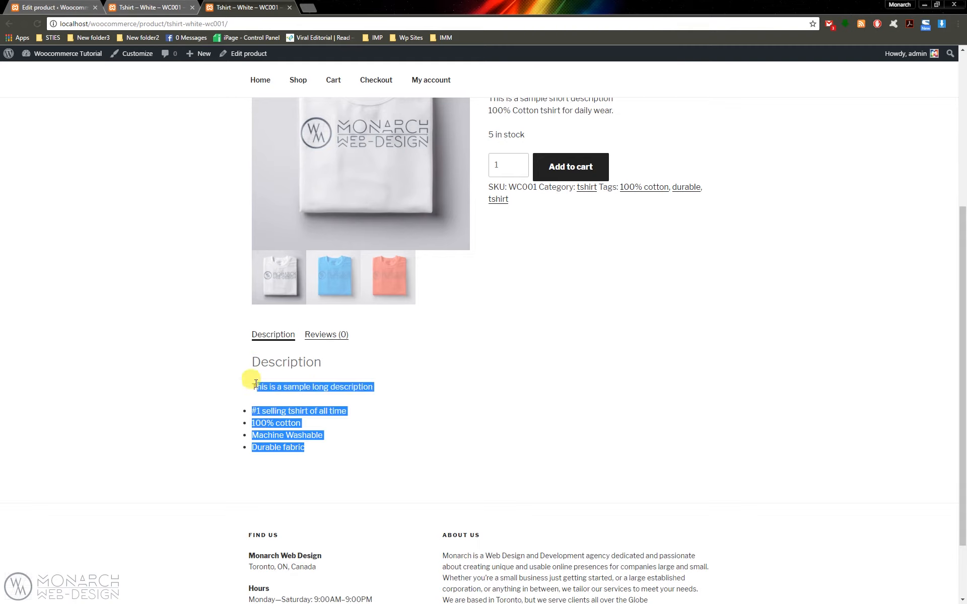
{"action": "left_click", "coordinate": [359, 423]}
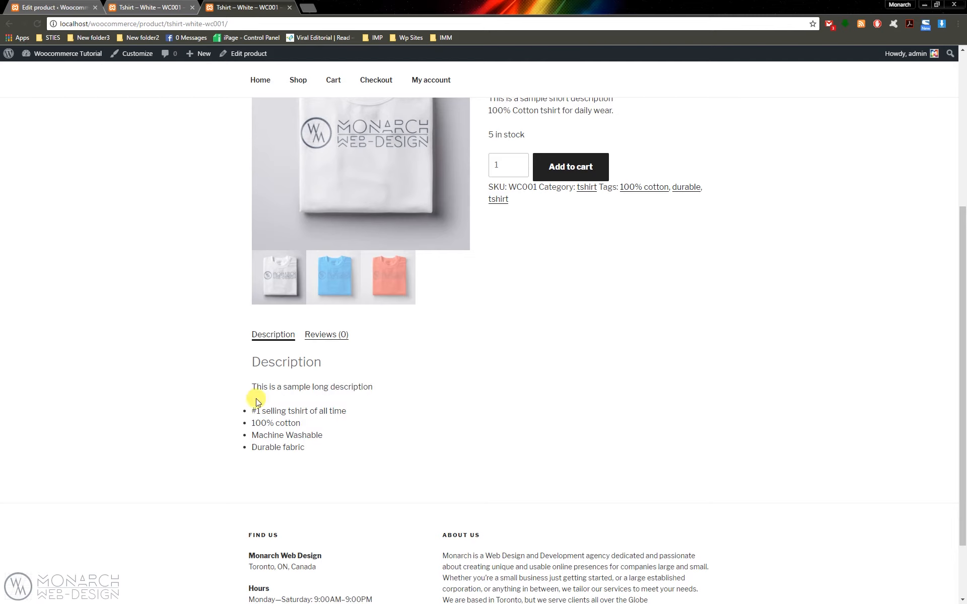
{"action": "left_click", "coordinate": [95, 6]}
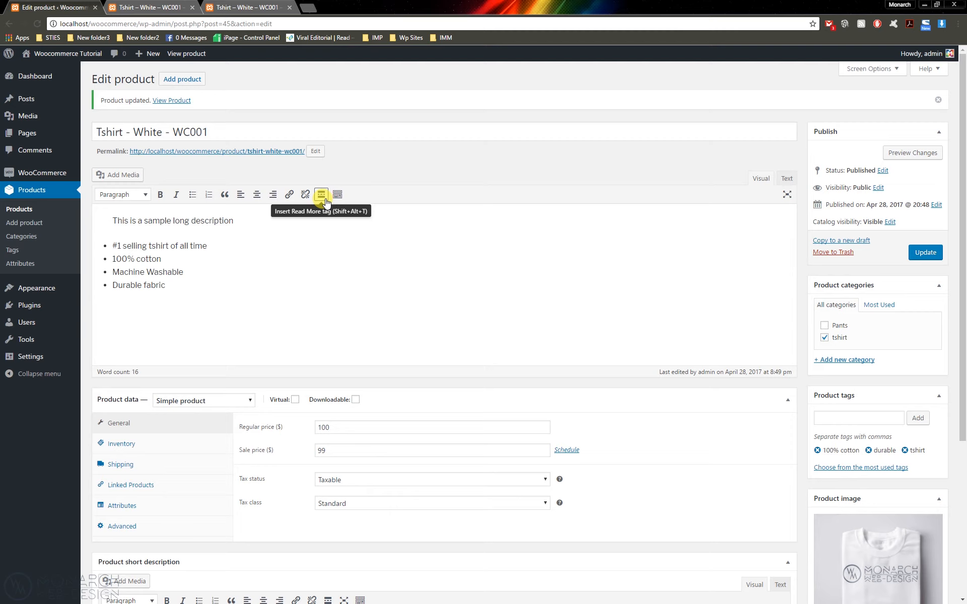
{"action": "left_click", "coordinate": [228, 291]}
{"action": "left_click_drag", "start_coordinate": [221, 296], "coordinate": [99, 218]}
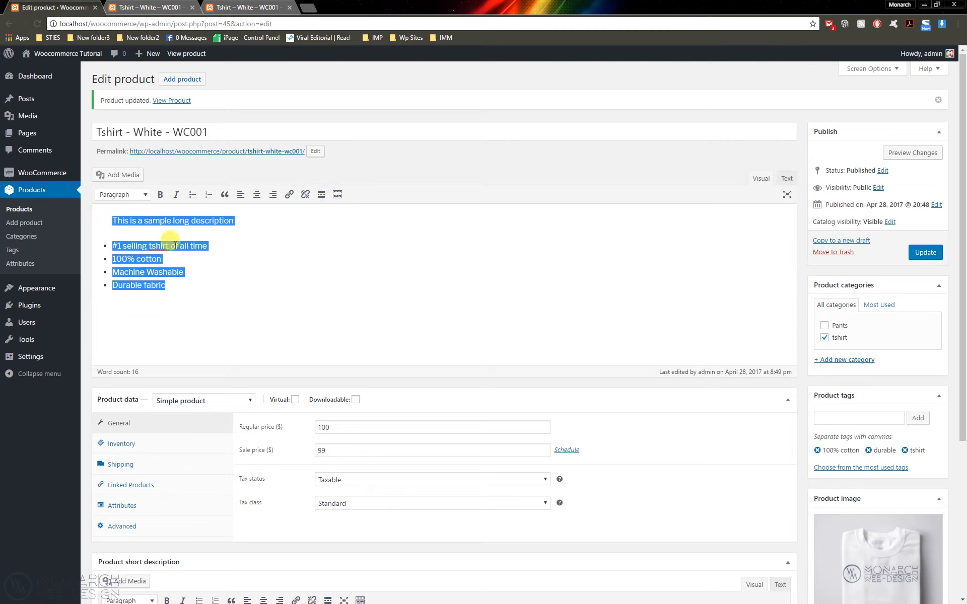
{"action": "left_click", "coordinate": [333, 276]}
Return to the live product page and check its stock availability line
{"action": "left_click", "coordinate": [230, 6]}
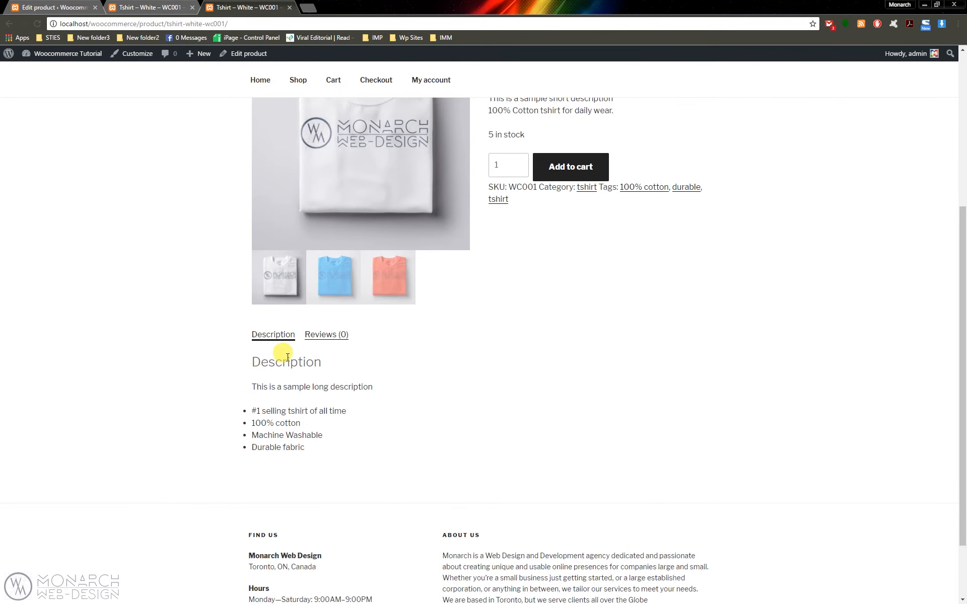
{"action": "scroll", "coordinate": [482, 396], "scroll_direction": "up", "scroll_amount": 3}
{"action": "scroll", "coordinate": [483, 396], "scroll_direction": "up", "scroll_amount": 1}
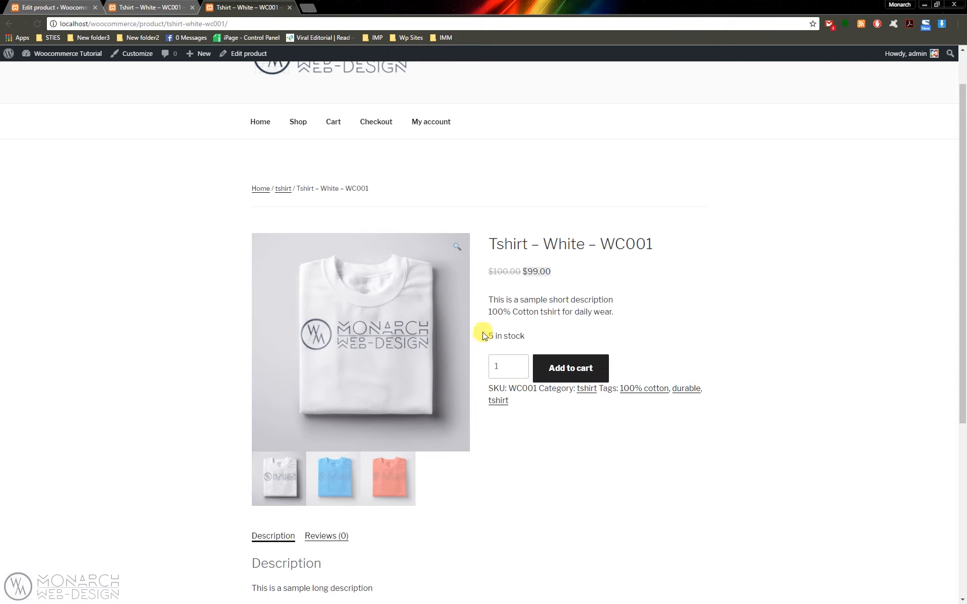
{"action": "left_click_drag", "start_coordinate": [489, 336], "coordinate": [534, 331]}
{"action": "left_click", "coordinate": [538, 330]}
Set Allow backorders to "Allow, but notify customer" in the product's inventory data
{"action": "left_click", "coordinate": [51, 7]}
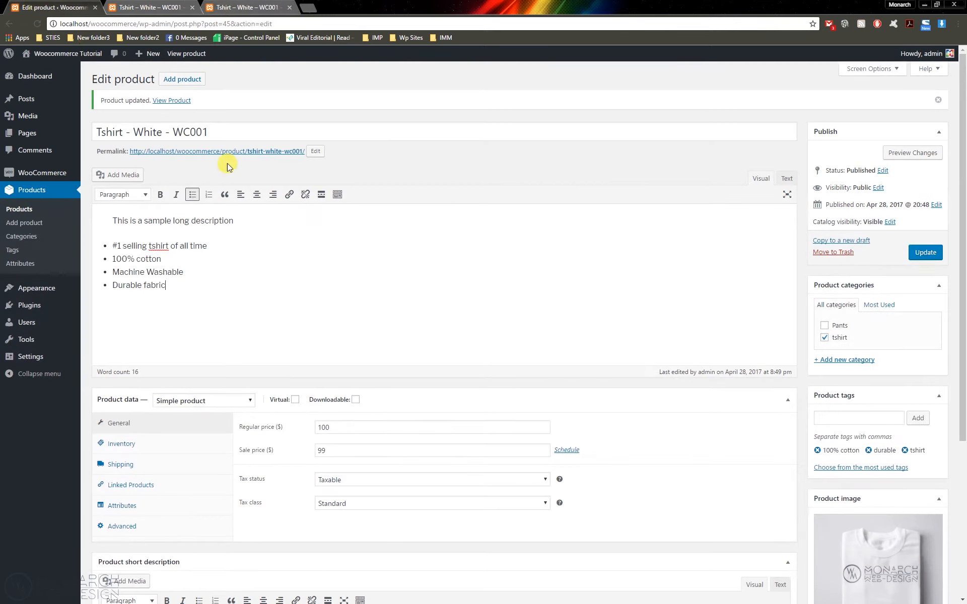
{"action": "scroll", "coordinate": [394, 328], "scroll_direction": "down", "scroll_amount": 3}
{"action": "left_click", "coordinate": [117, 292]}
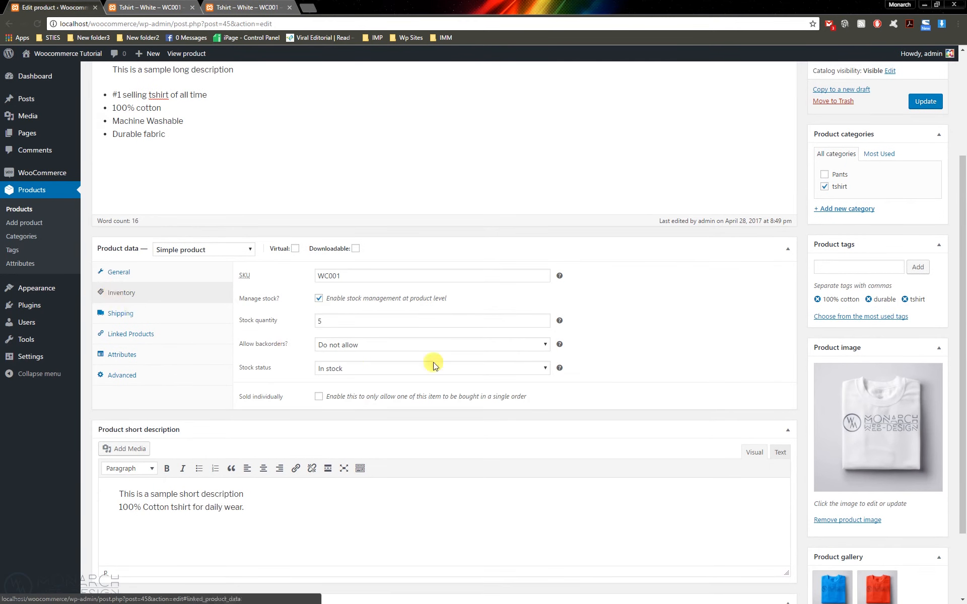
{"action": "left_click", "coordinate": [347, 346]}
{"action": "left_click", "coordinate": [334, 367]}
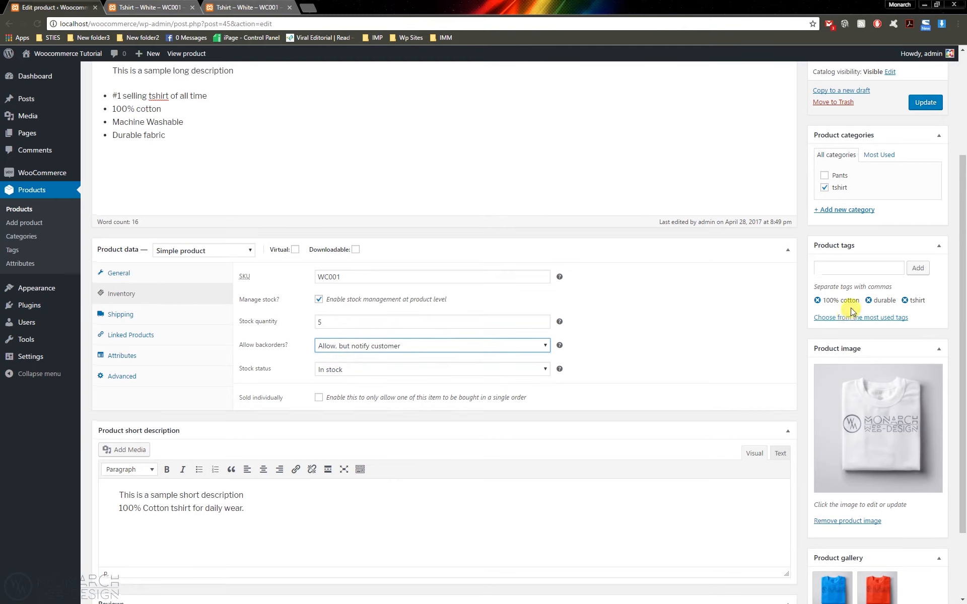
Update the product, preview its changes to check the stock line, and update the product again from the editor
{"action": "left_click", "coordinate": [925, 101]}
{"action": "left_click", "coordinate": [900, 153]}
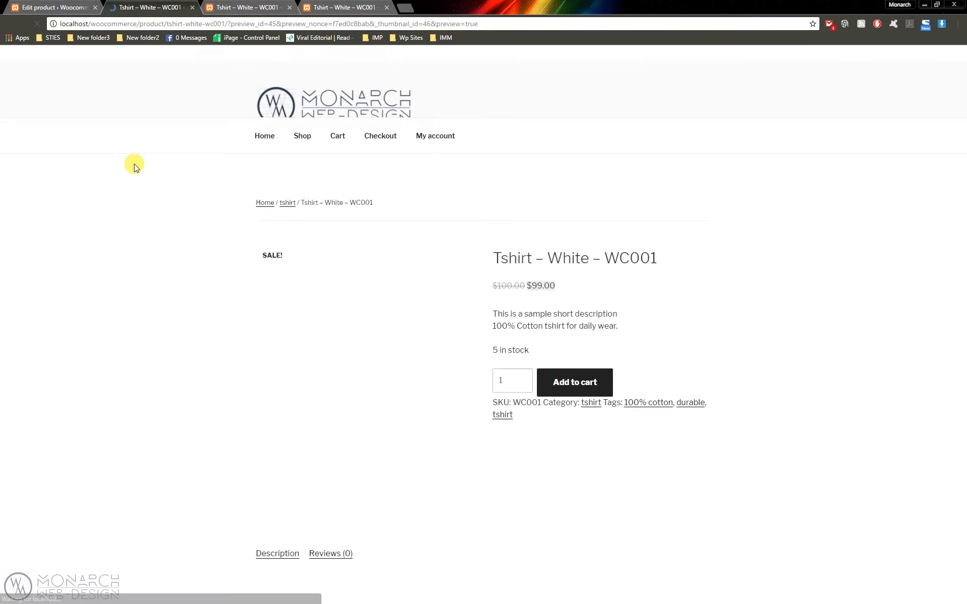
{"action": "scroll", "coordinate": [203, 199], "scroll_direction": "down", "scroll_amount": 1}
{"action": "mouse_move", "coordinate": [483, 335]}
{"action": "left_mouse_down"}
{"action": "mouse_move", "coordinate": [536, 331]}
{"action": "mouse_move", "coordinate": [497, 336]}
{"action": "left_mouse_up"}
{"action": "left_click", "coordinate": [44, 6]}
{"action": "left_click", "coordinate": [926, 252]}
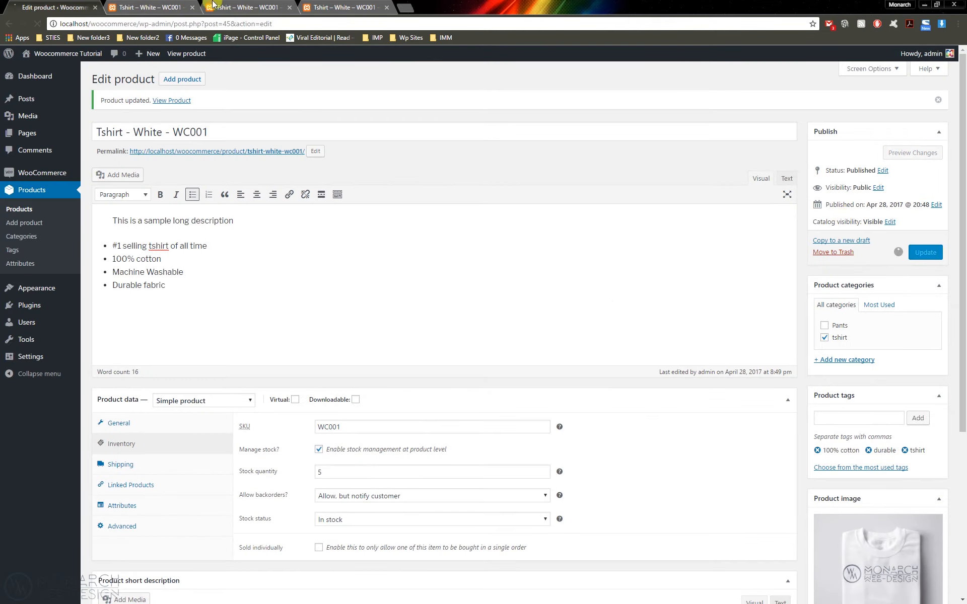
Close the extra product preview, reload the live product page and check its stock and backorder line
{"action": "left_click", "coordinate": [146, 7]}
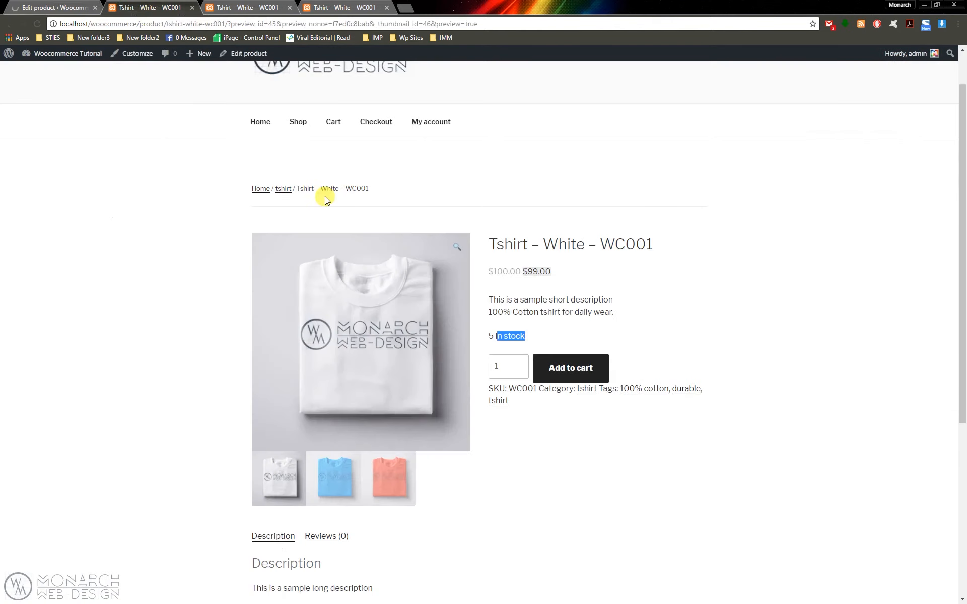
{"action": "left_click", "coordinate": [192, 7]}
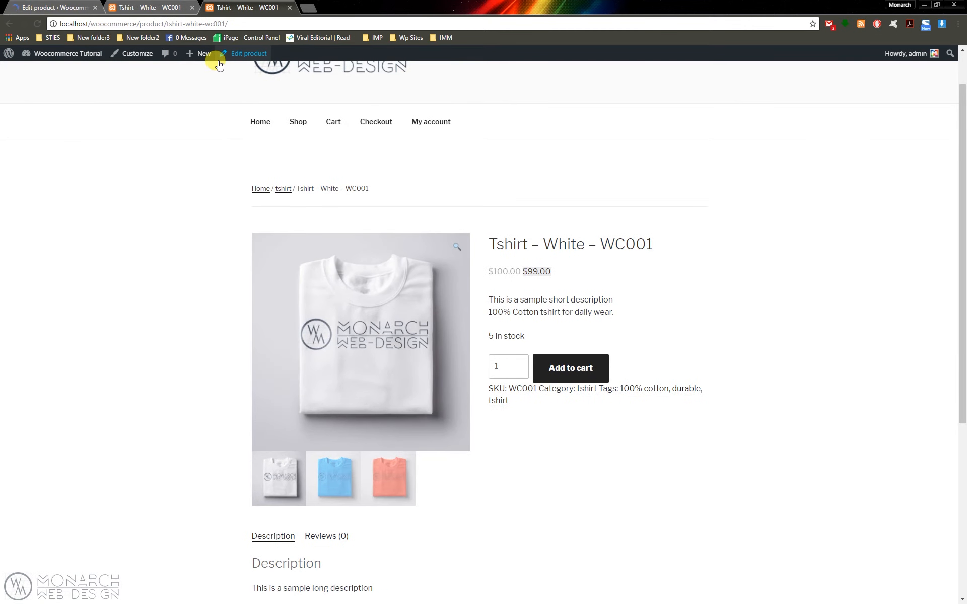
{"action": "left_click", "coordinate": [38, 24]}
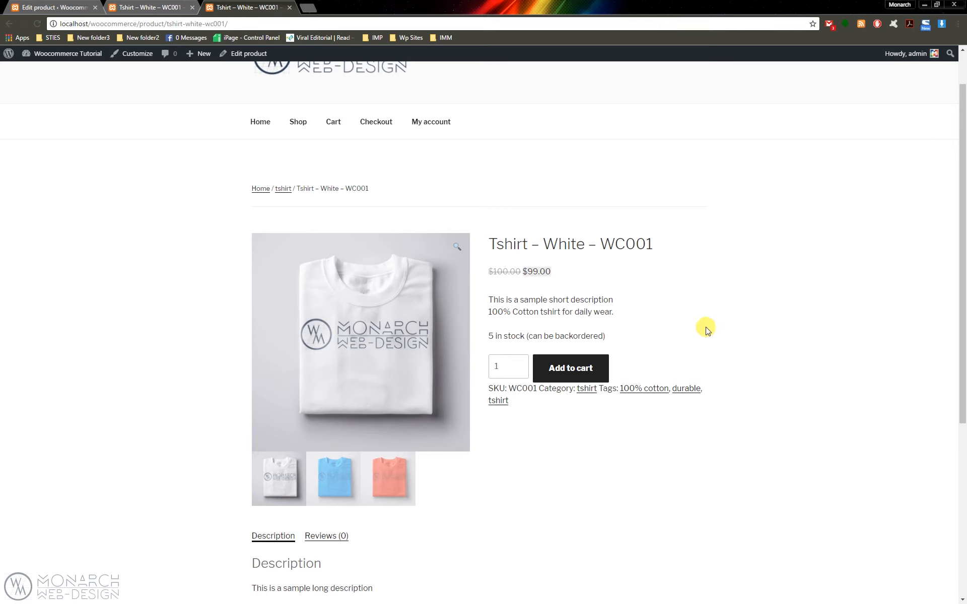
{"action": "left_click_drag", "start_coordinate": [490, 336], "coordinate": [596, 335]}
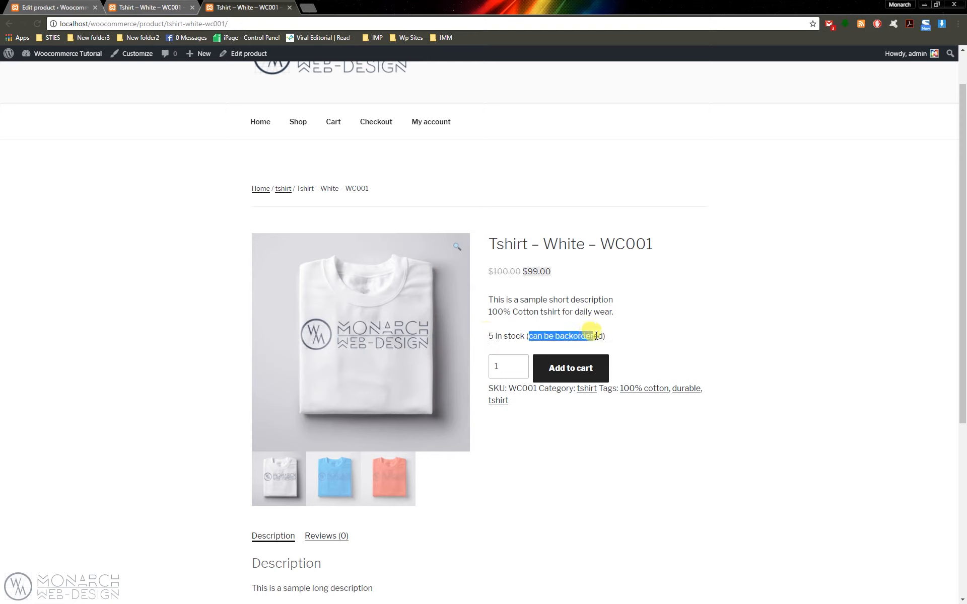
{"action": "left_click", "coordinate": [604, 336]}
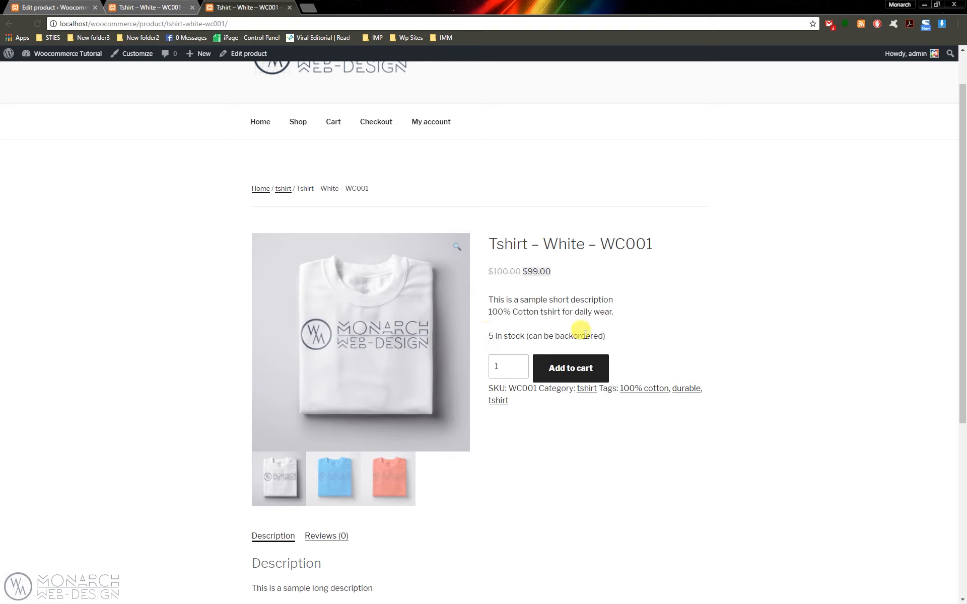
{"action": "left_click_drag", "start_coordinate": [491, 336], "coordinate": [600, 336]}
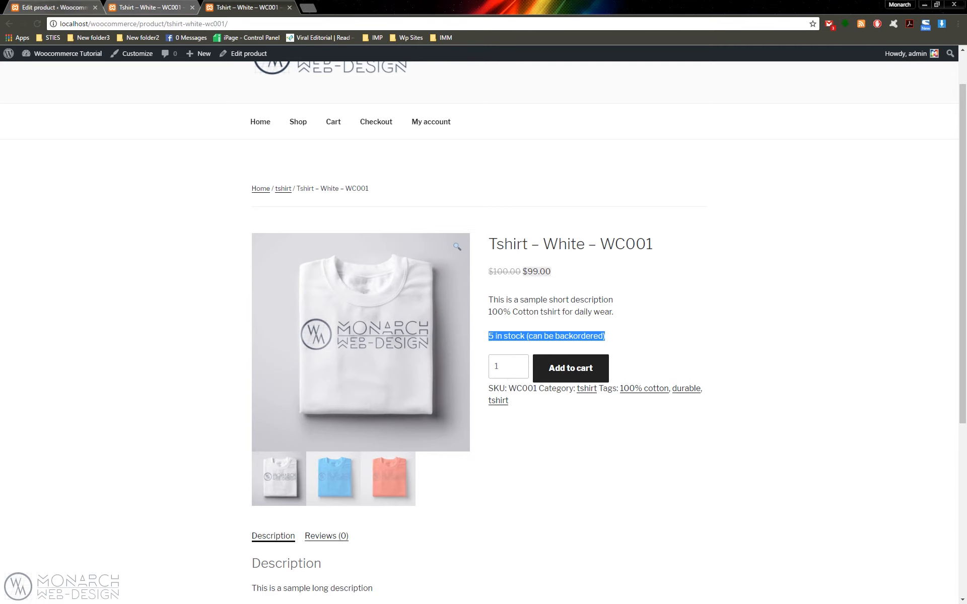
Compare the categories and tags in the product editor with those on the live product page
{"action": "left_click", "coordinate": [53, 7]}
{"action": "scroll", "coordinate": [829, 313], "scroll_direction": "down", "scroll_amount": 1}
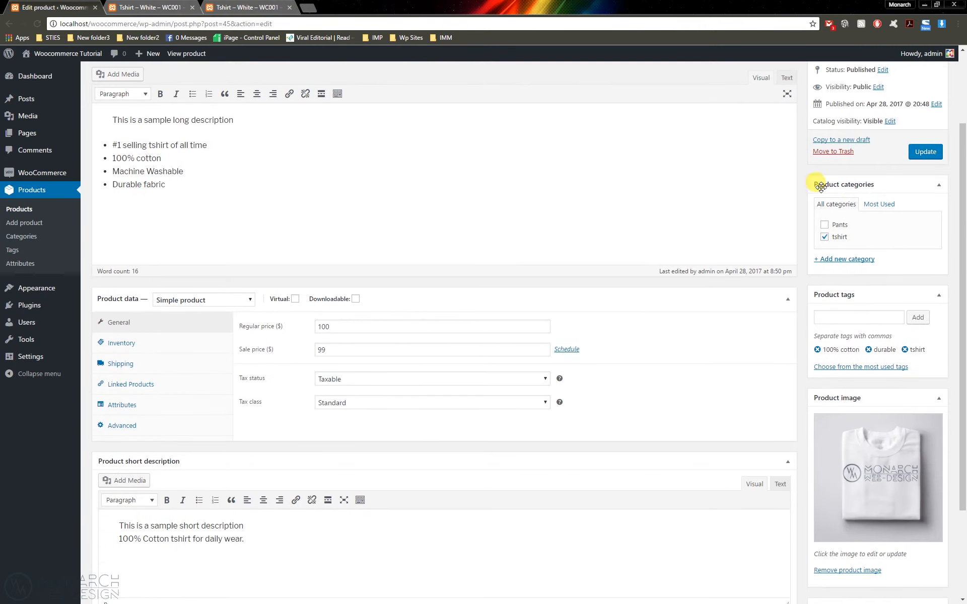
{"action": "left_click", "coordinate": [217, 6]}
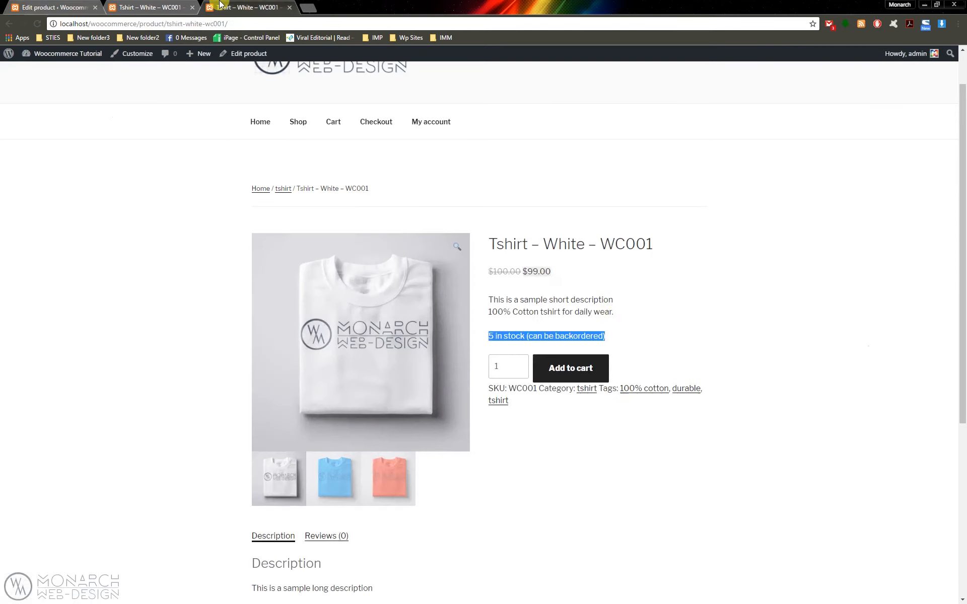
{"action": "scroll", "coordinate": [613, 424], "scroll_direction": "down", "scroll_amount": 1}
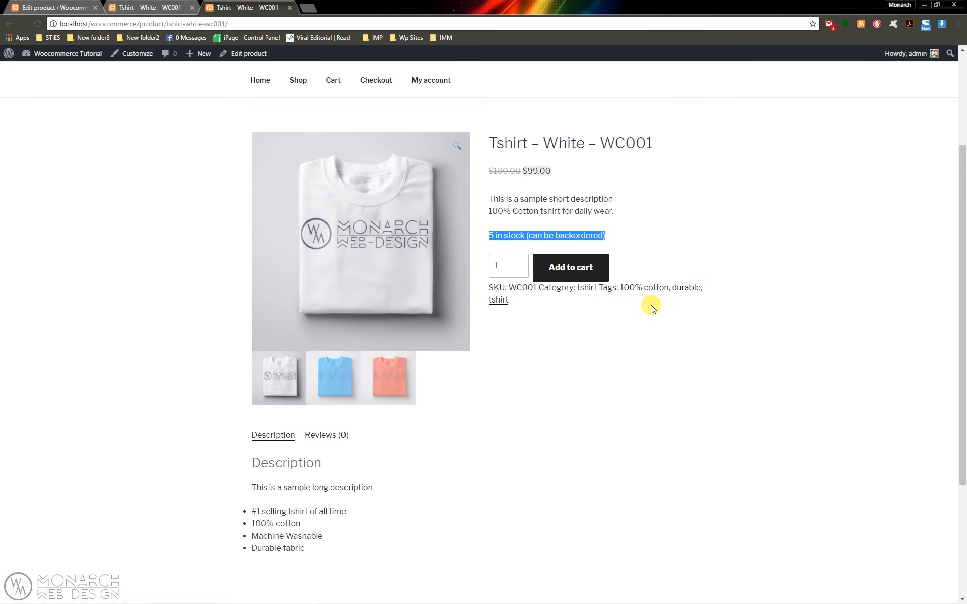
Open the "100% cotton" tag archive in a separate browser tab and review its heading and tagged products
{"action": "left_click", "coordinate": [635, 288], "text": "ctrl"}
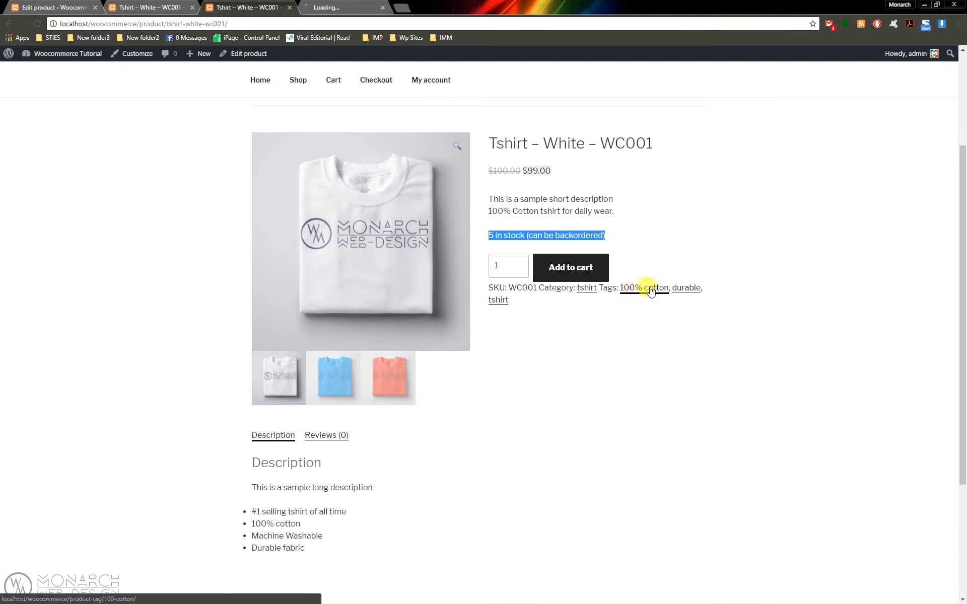
{"action": "left_click", "coordinate": [384, 7]}
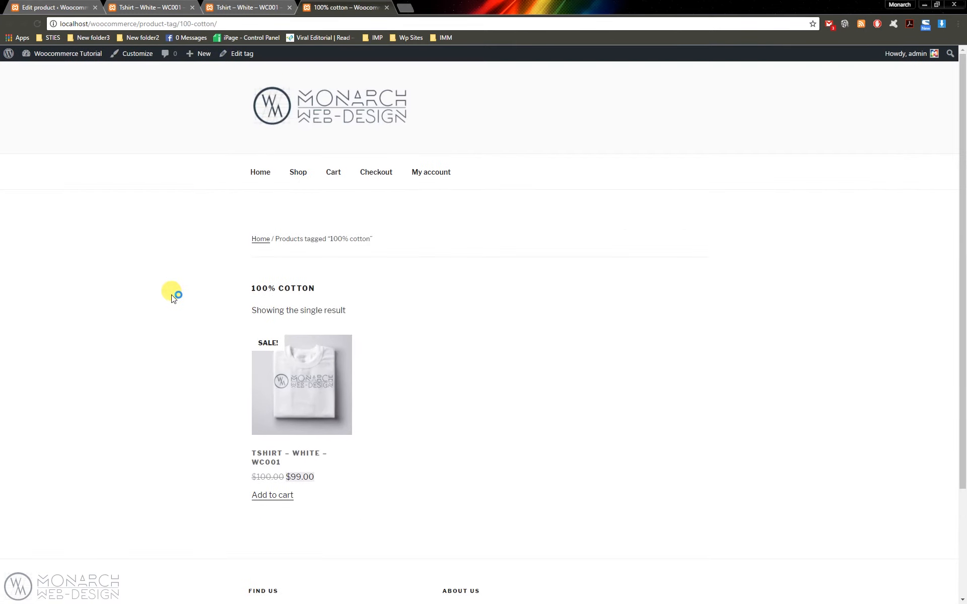
{"action": "scroll", "coordinate": [171, 297], "scroll_direction": "down", "scroll_amount": 2}
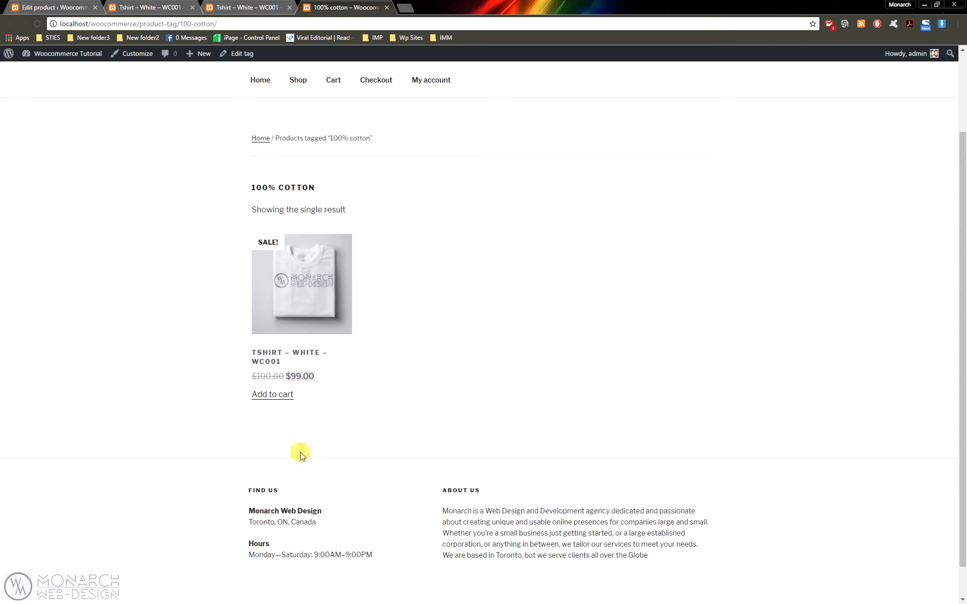
{"action": "left_click_drag", "start_coordinate": [252, 186], "coordinate": [319, 184]}
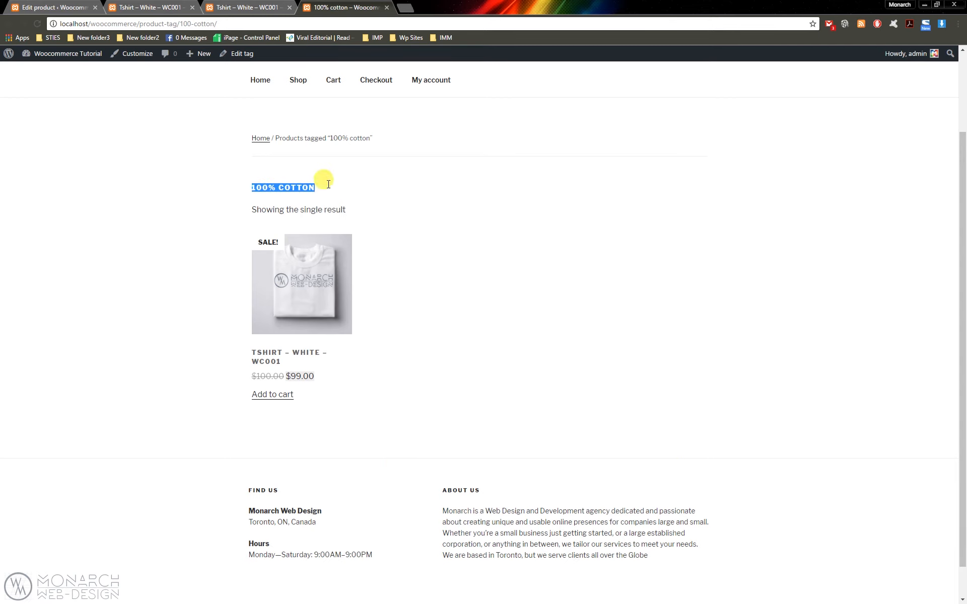
Return to the live product page and examine the category shown beside the SKU and tags
{"action": "left_click", "coordinate": [245, 5]}
{"action": "left_click", "coordinate": [652, 370]}
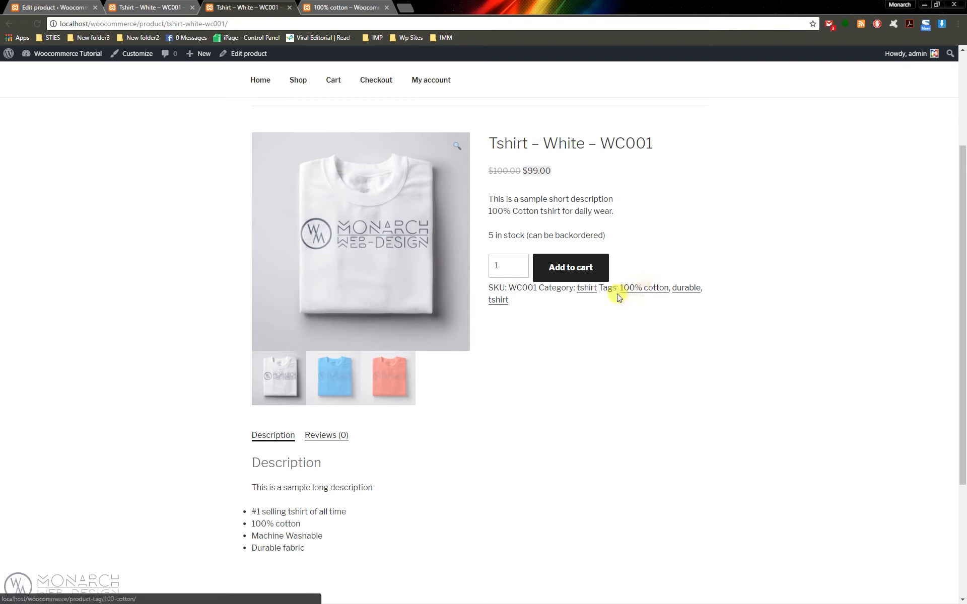
{"action": "left_click_drag", "start_coordinate": [541, 288], "coordinate": [573, 287]}
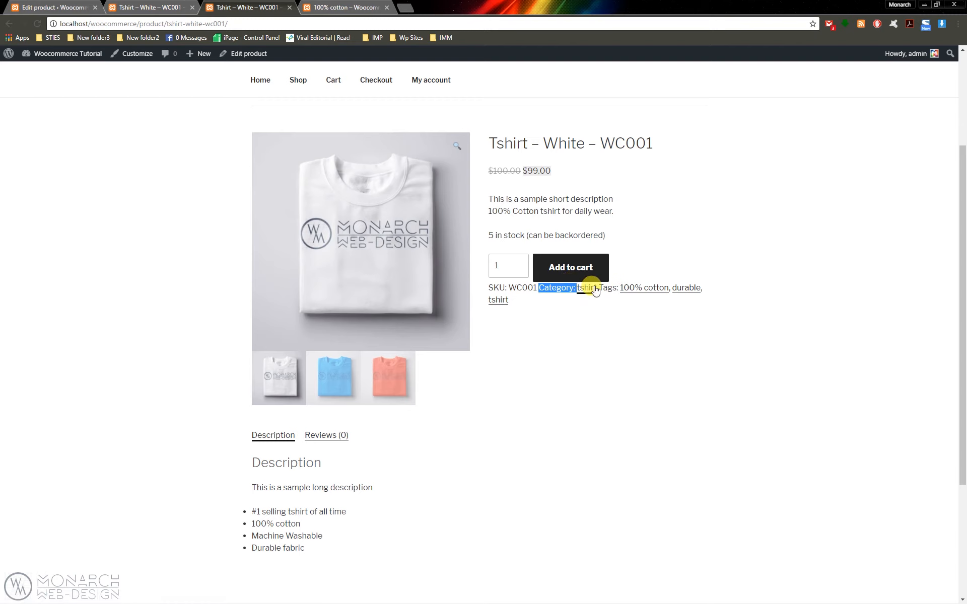
{"action": "left_click", "coordinate": [607, 308]}
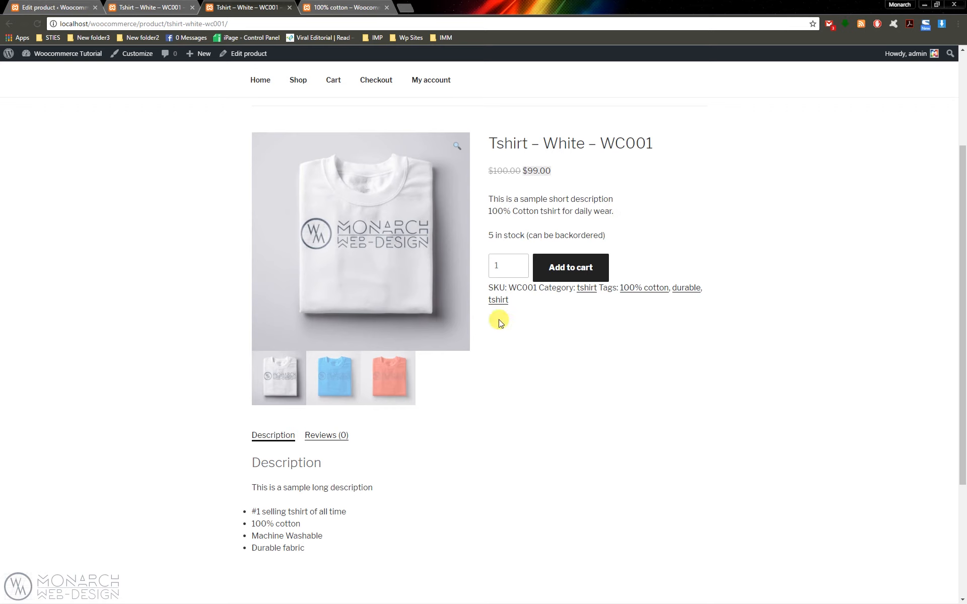
Examine the Reviews and Description sections of the live product page, including the review form
{"action": "scroll", "coordinate": [577, 377], "scroll_direction": "down", "scroll_amount": 2}
{"action": "scroll", "coordinate": [577, 377], "scroll_direction": "up", "scroll_amount": 3}
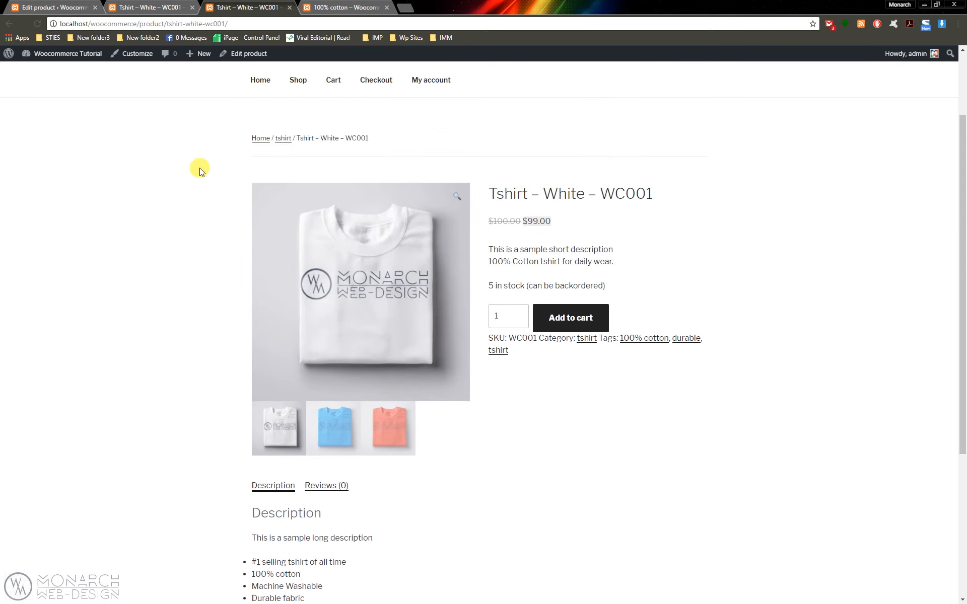
{"action": "scroll", "coordinate": [158, 352], "scroll_direction": "down", "scroll_amount": 4}
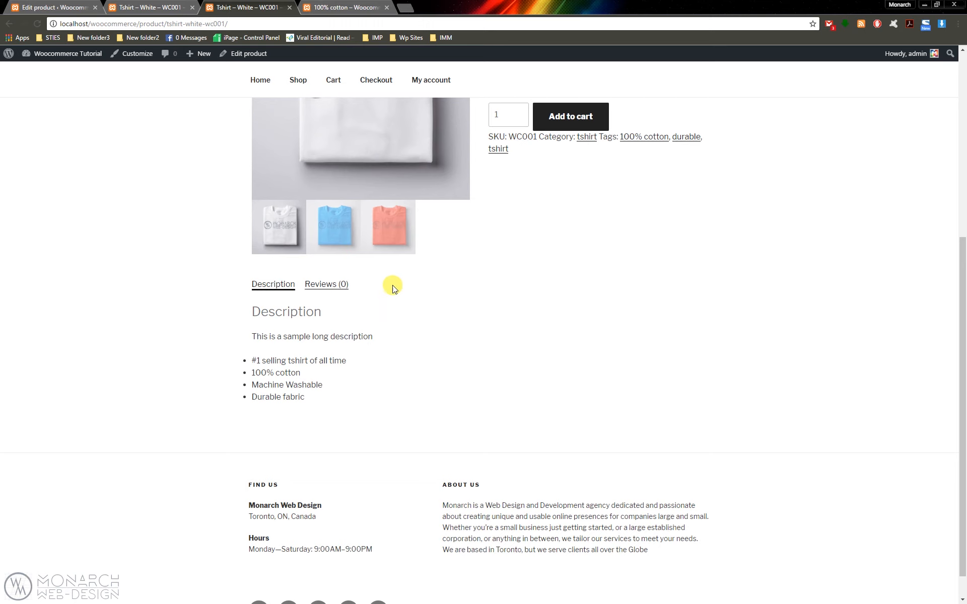
{"action": "left_click", "coordinate": [322, 284]}
{"action": "scroll", "coordinate": [188, 399], "scroll_direction": "down", "scroll_amount": 3}
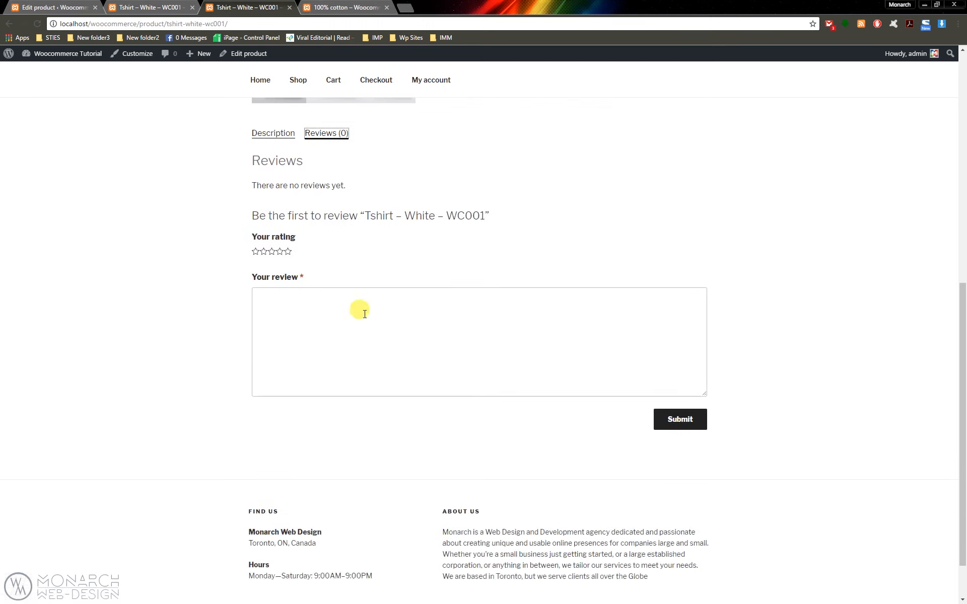
{"action": "scroll", "coordinate": [174, 360], "scroll_direction": "up", "scroll_amount": 4}
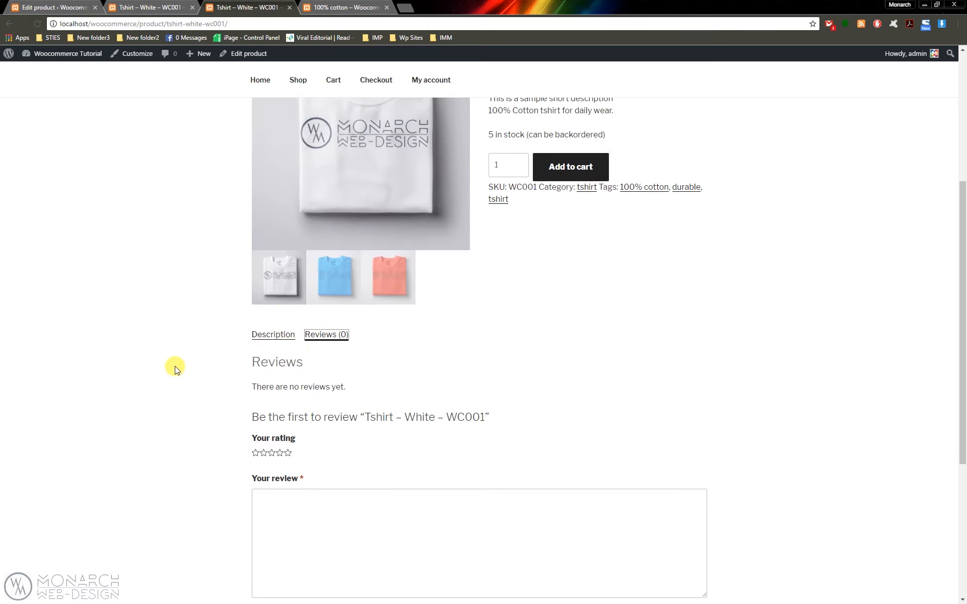
{"action": "scroll", "coordinate": [181, 367], "scroll_direction": "down", "scroll_amount": 3}
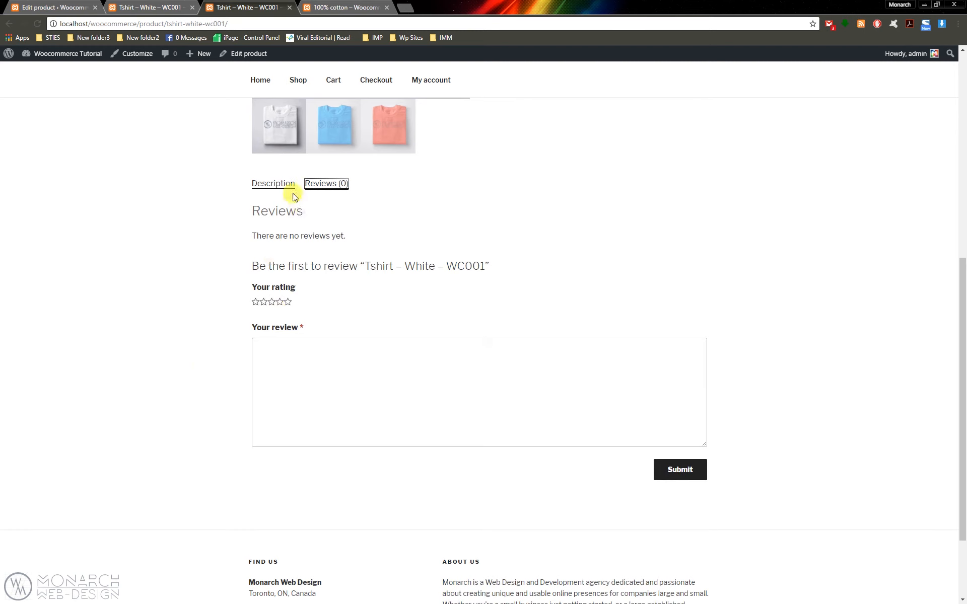
{"action": "left_click", "coordinate": [266, 184]}
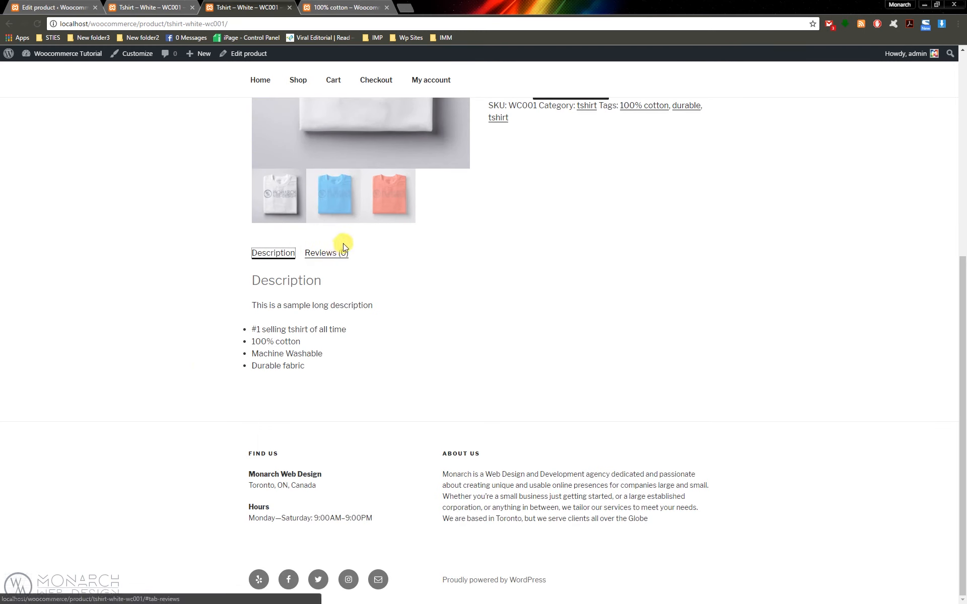
{"action": "left_click", "coordinate": [319, 254]}
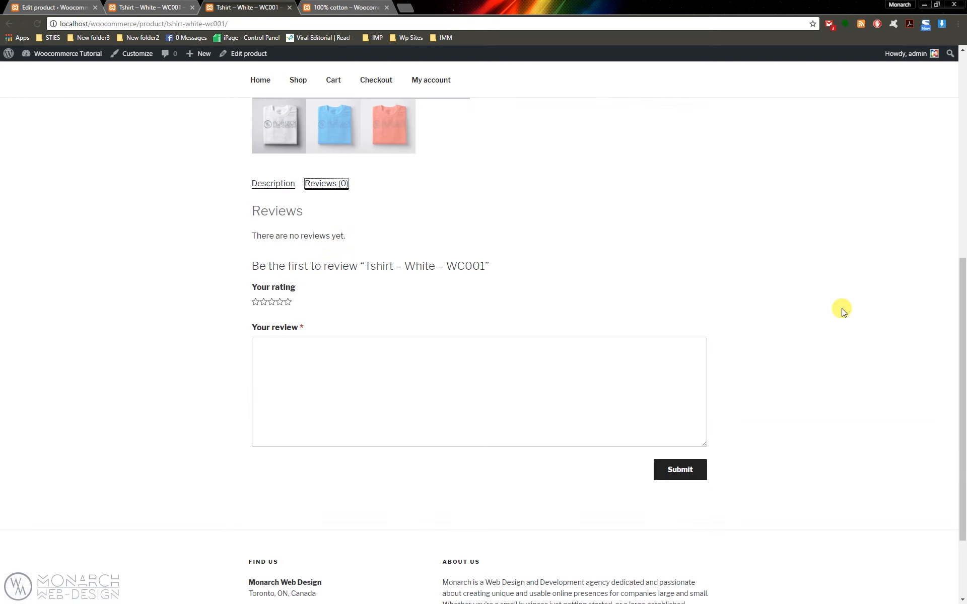
{"action": "scroll", "coordinate": [358, 312], "scroll_direction": "down", "scroll_amount": 1}
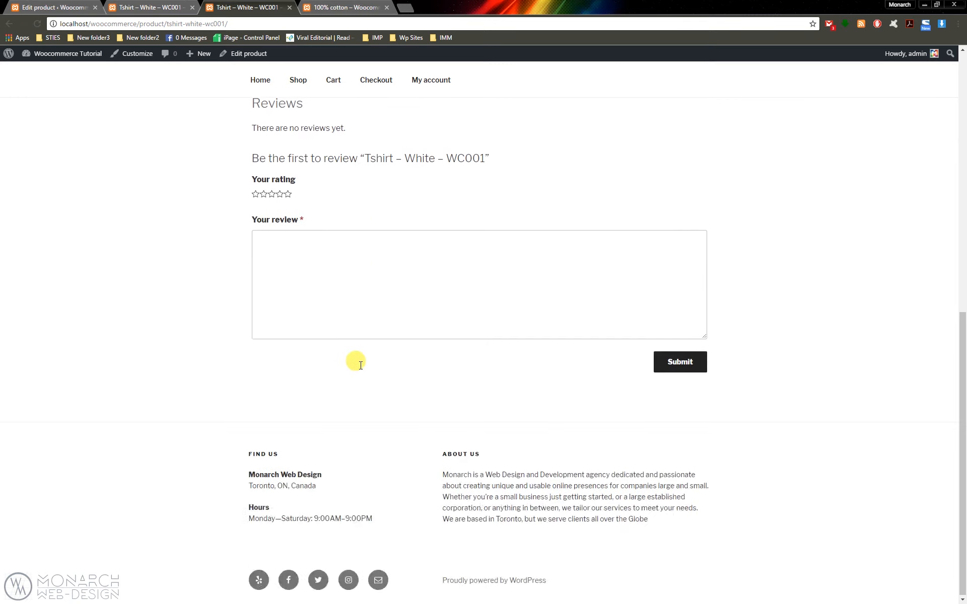
{"action": "scroll", "coordinate": [362, 392], "scroll_direction": "up", "scroll_amount": 2}
{"action": "scroll", "coordinate": [226, 161], "scroll_direction": "up", "scroll_amount": 4}
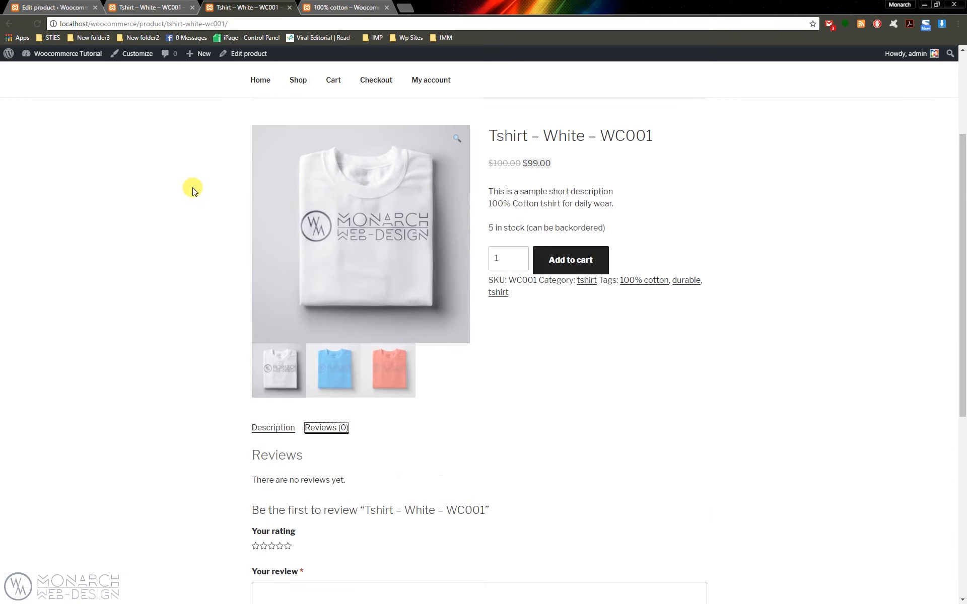
Move the draft product "Thsirt – White – WC001" to the trash from the product list and close the tag archive page
{"action": "left_click", "coordinate": [101, 6]}
{"action": "scroll", "coordinate": [564, 234], "scroll_direction": "up", "scroll_amount": 3}
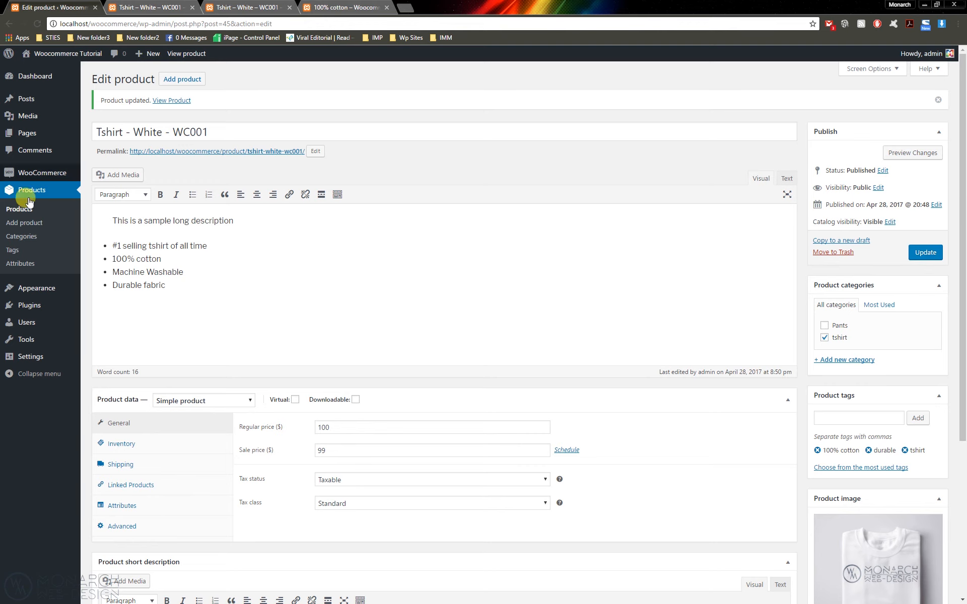
{"action": "left_click", "coordinate": [19, 210]}
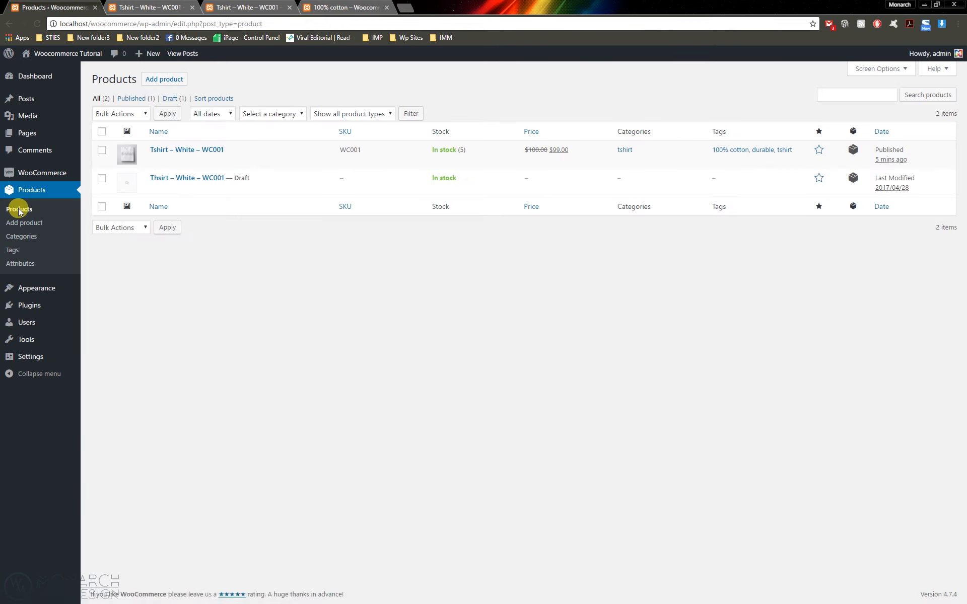
{"action": "mouse_move", "coordinate": [127, 157]}
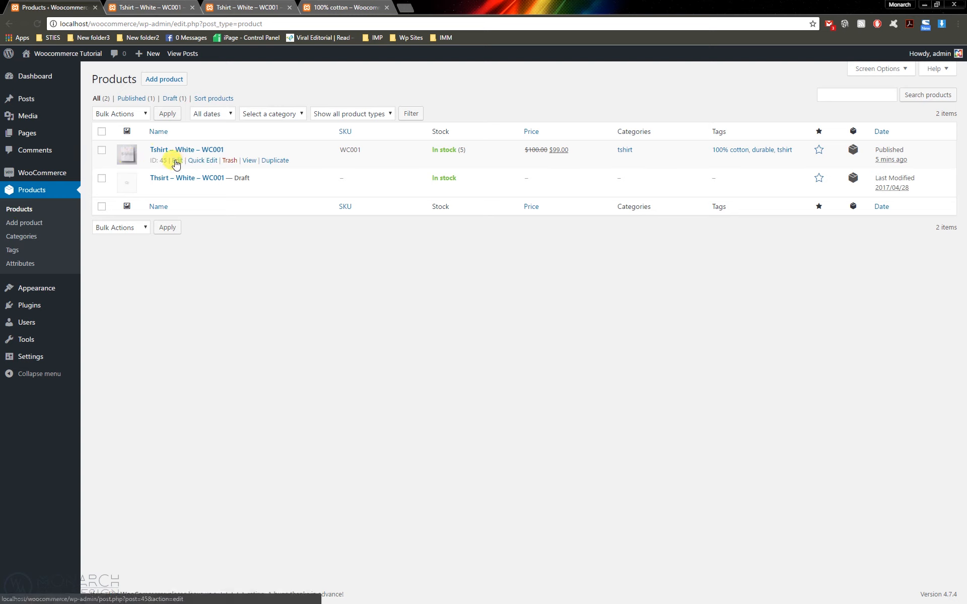
{"action": "left_click", "coordinate": [229, 189]}
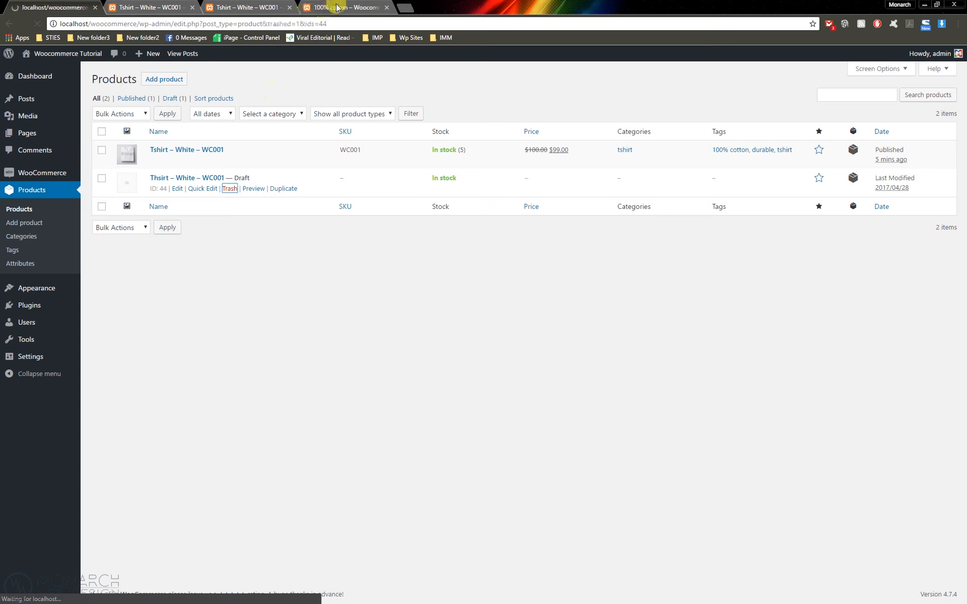
{"action": "left_click", "coordinate": [386, 7]}
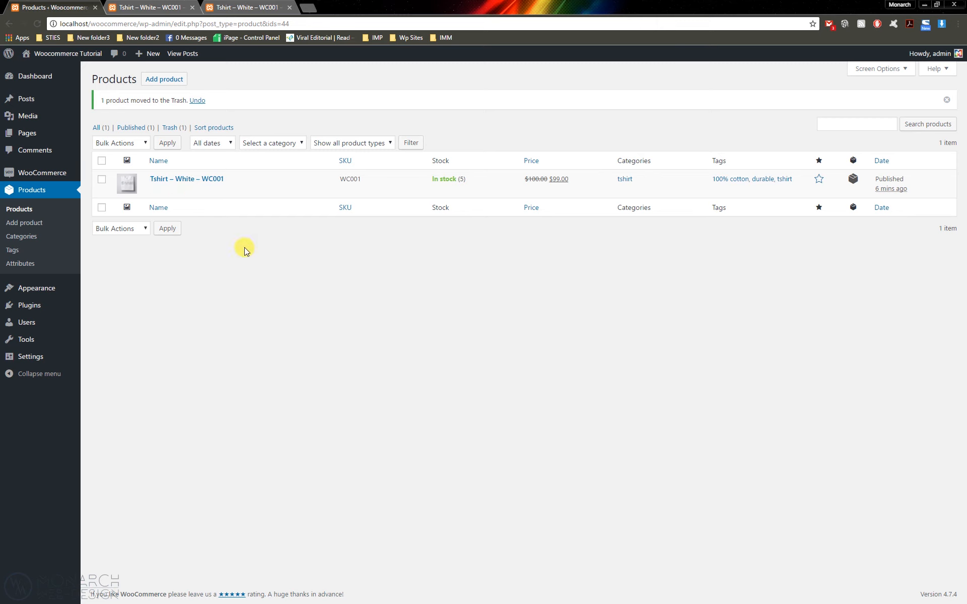
Open the published "Tshirt – White – WC001" product for editing and look over its settings
{"action": "mouse_move", "coordinate": [145, 189]}
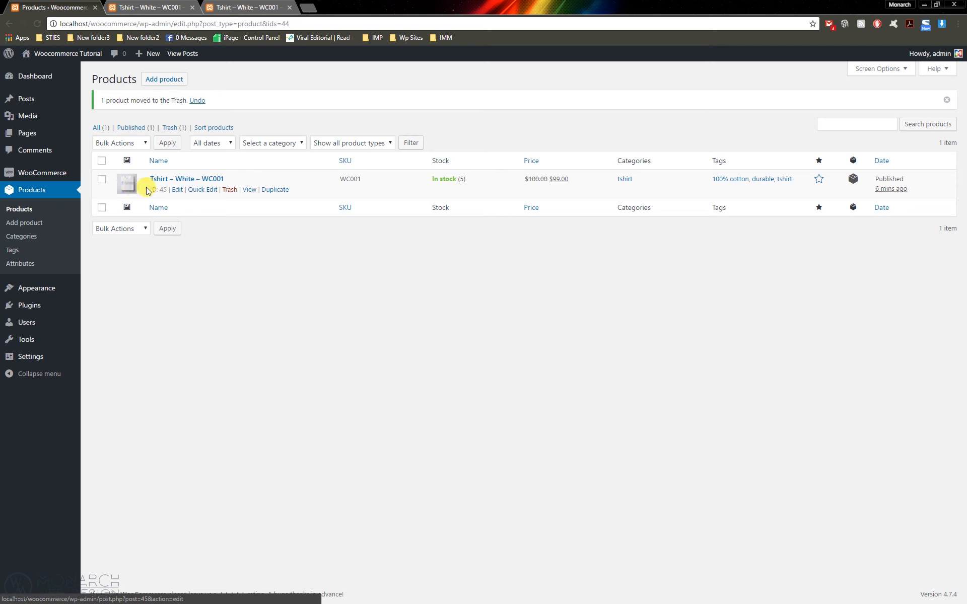
{"action": "left_click", "coordinate": [177, 189]}
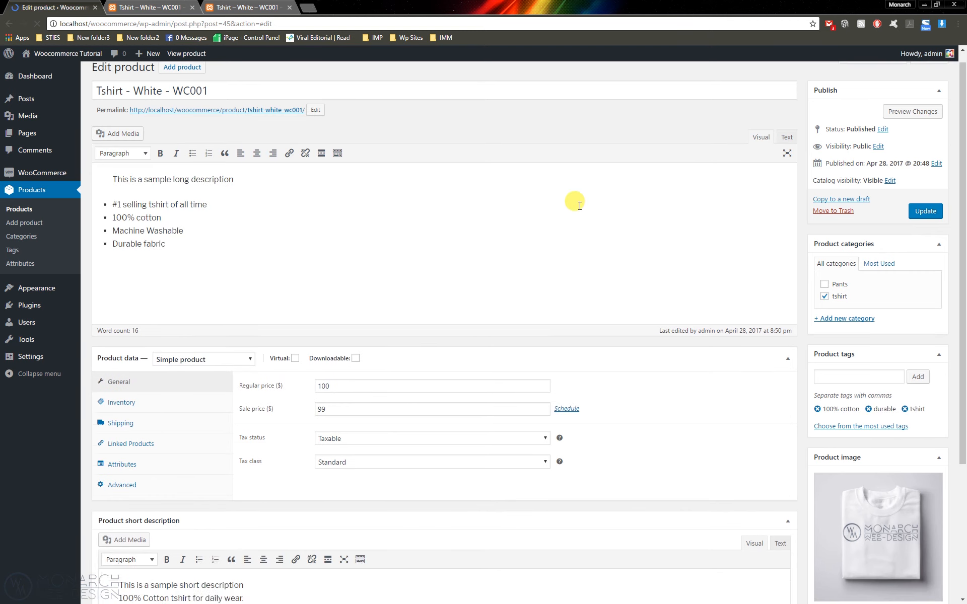
{"action": "scroll", "coordinate": [576, 201], "scroll_direction": "down", "scroll_amount": 4}
{"action": "scroll", "coordinate": [340, 323], "scroll_direction": "up", "scroll_amount": 4}
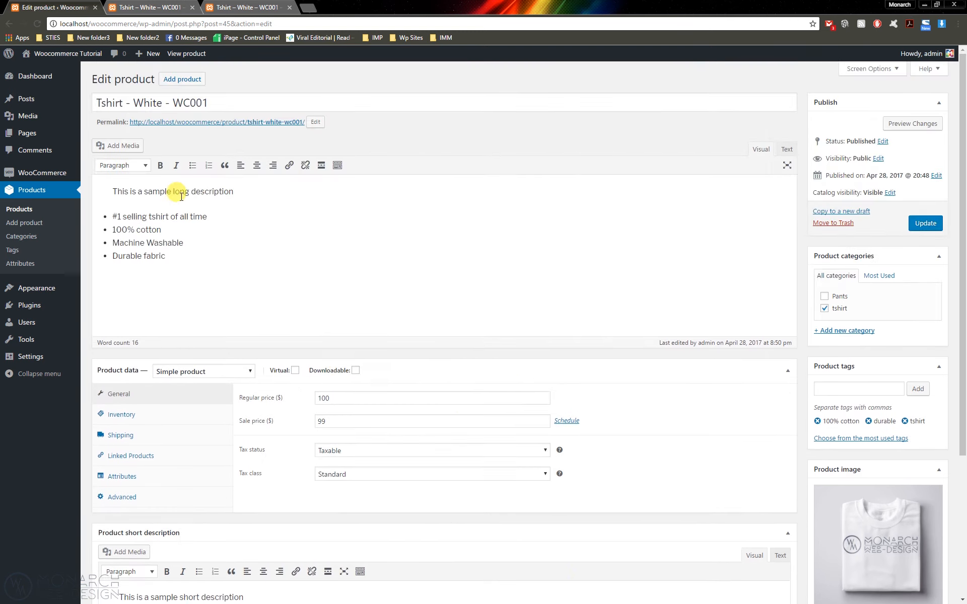
Add a full stop to the end of each of the four bullet points in the long product description
{"action": "left_click", "coordinate": [182, 257]}
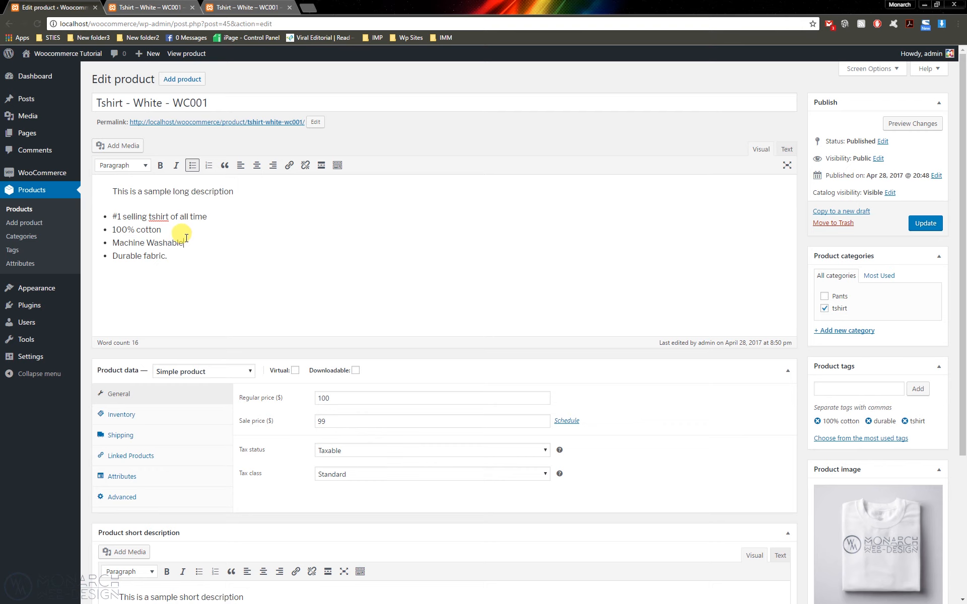
{"action": "left_click", "coordinate": [185, 242]}
{"action": "type", "text": "."}
{"action": "left_click", "coordinate": [163, 229]}
{"action": "type", "text": "."}
{"action": "left_click", "coordinate": [210, 216]}
{"action": "type", "text": "."}
{"action": "left_click", "coordinate": [233, 267]}
Set the product's sale price to 90 and its regular price to 99
{"action": "scroll", "coordinate": [234, 266], "scroll_direction": "down", "scroll_amount": 2}
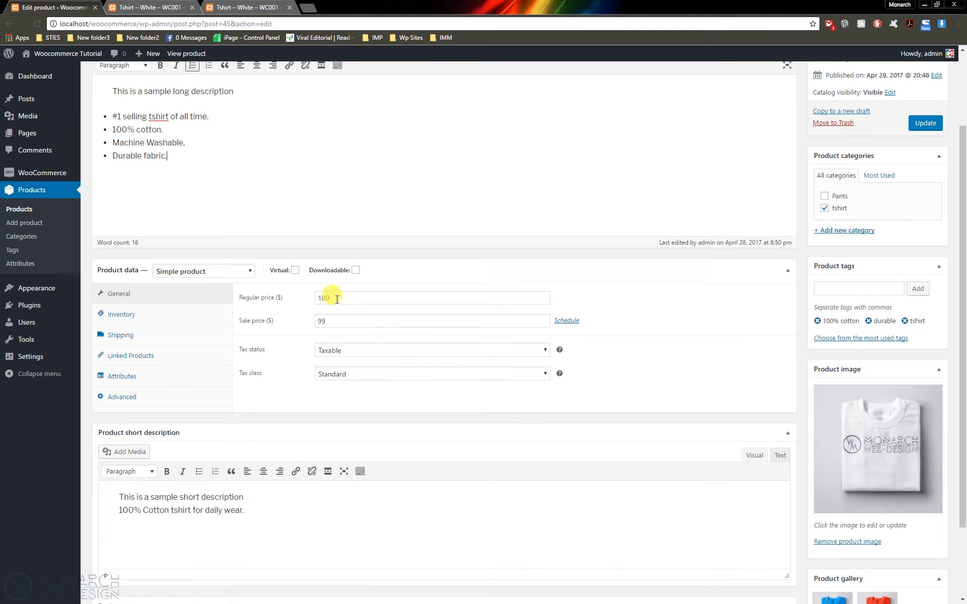
{"action": "left_click_drag", "start_coordinate": [325, 320], "coordinate": [292, 321]}
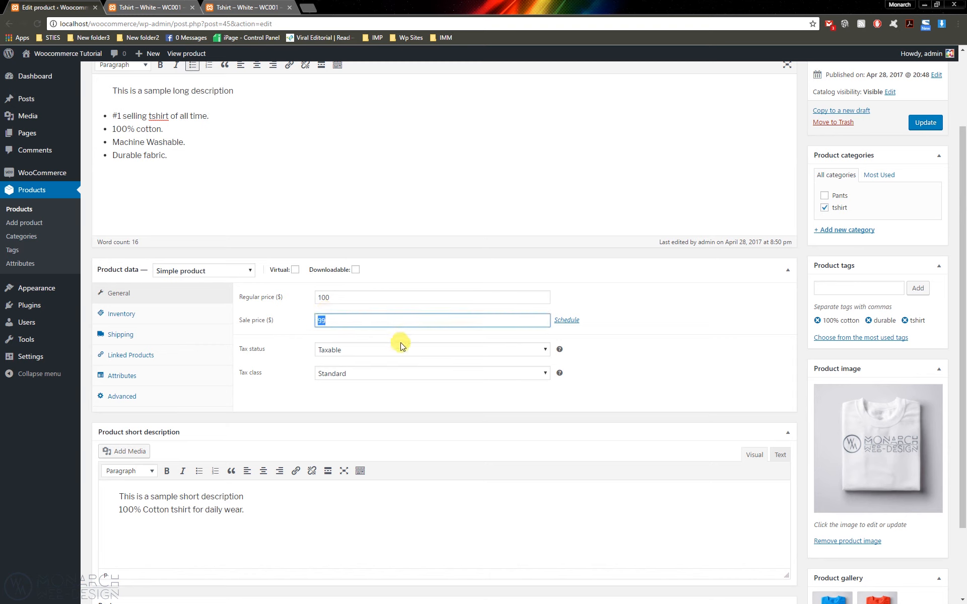
{"action": "left_click", "coordinate": [395, 116]}
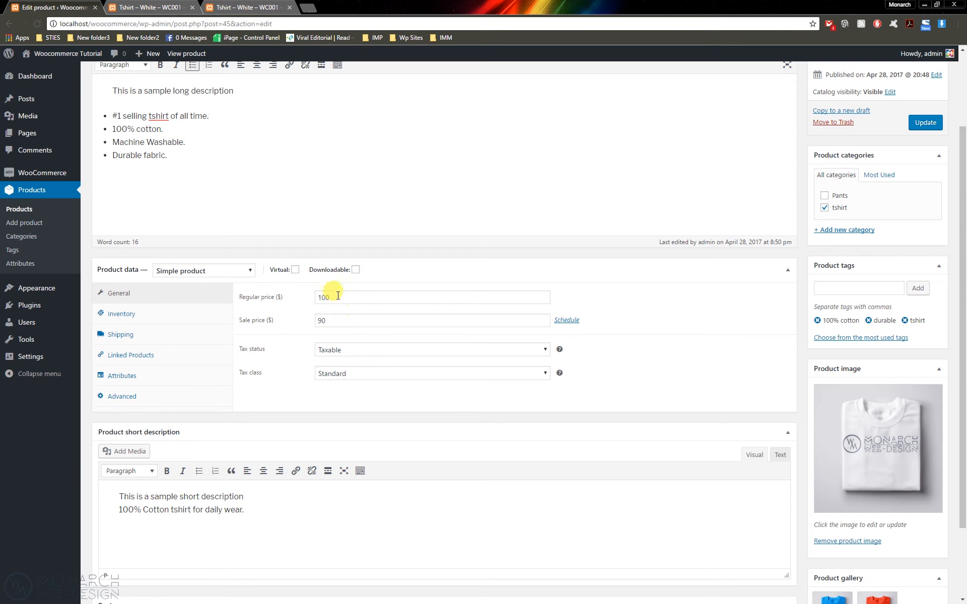
{"action": "left_click_drag", "start_coordinate": [334, 297], "coordinate": [360, 299]}
{"action": "type", "text": "99"}
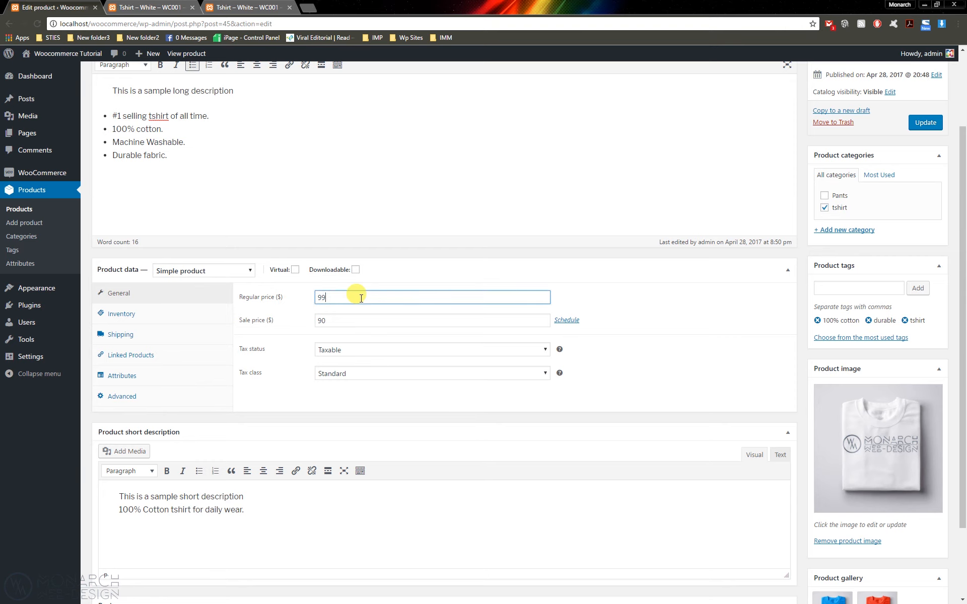
{"action": "left_click", "coordinate": [311, 187]}
Review the rest of the product's settings and update the published product
{"action": "scroll", "coordinate": [255, 226], "scroll_direction": "down", "scroll_amount": 2}
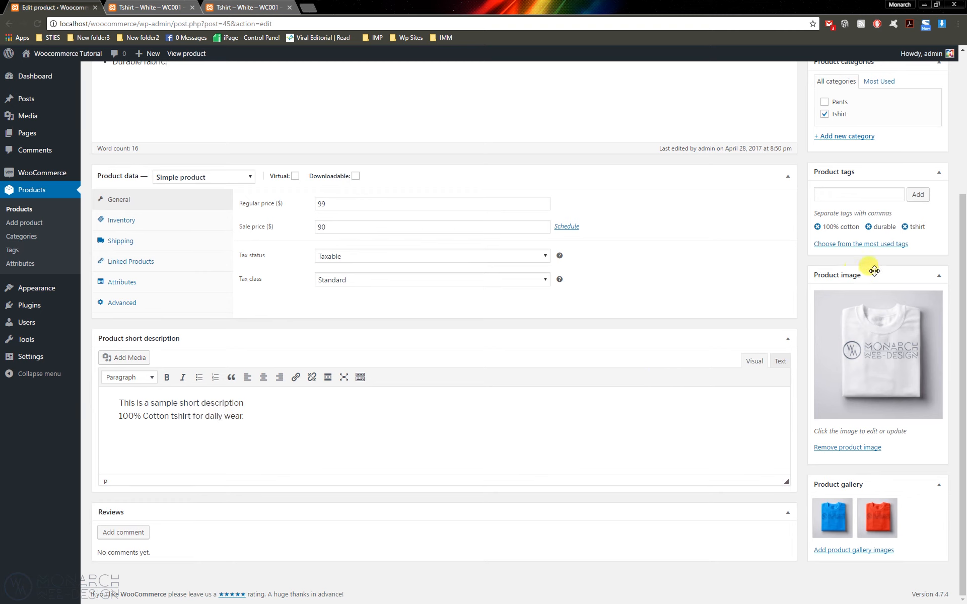
{"action": "scroll", "coordinate": [856, 219], "scroll_direction": "up", "scroll_amount": 3}
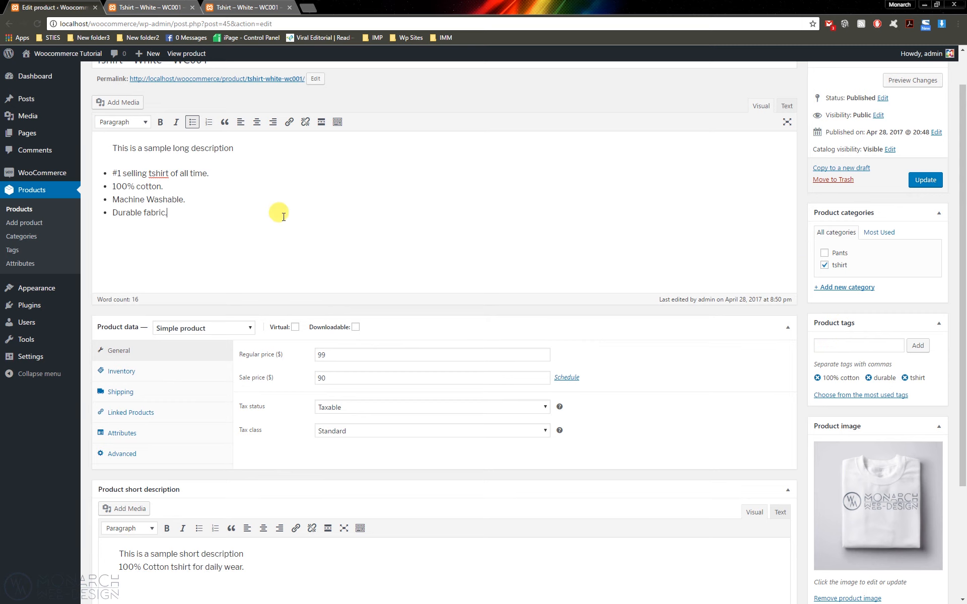
{"action": "scroll", "coordinate": [276, 212], "scroll_direction": "up", "scroll_amount": 1}
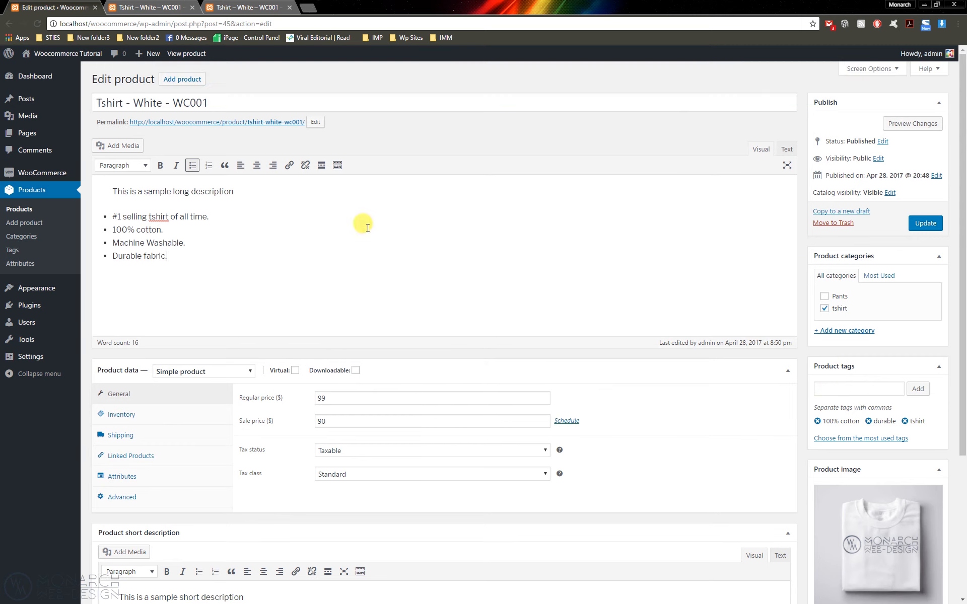
{"action": "left_click", "coordinate": [920, 225]}
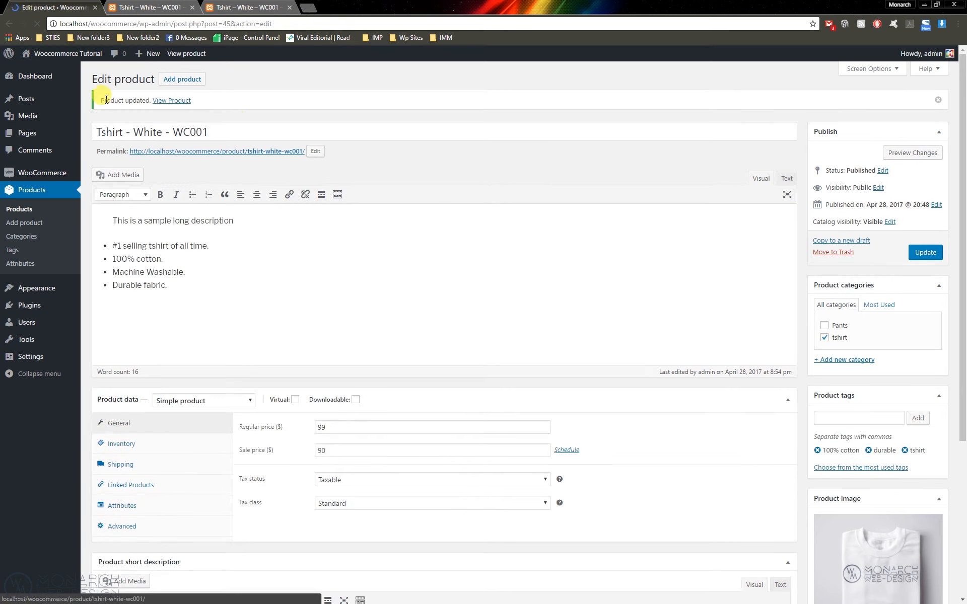
View the updated product's live page and check its prices and the punctuation of the description bullets
{"action": "left_click", "coordinate": [171, 100]}
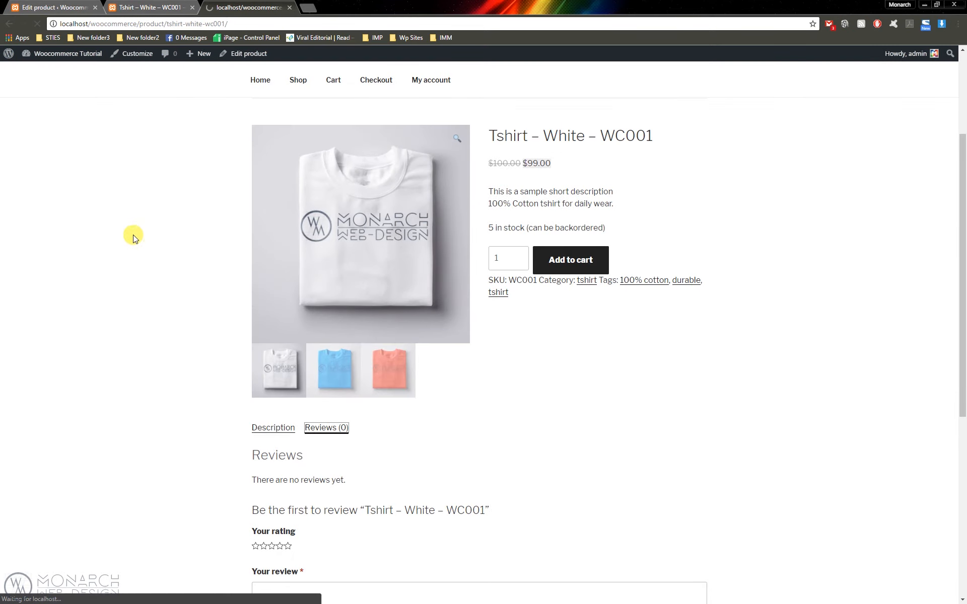
{"action": "scroll", "coordinate": [501, 216], "scroll_direction": "up", "scroll_amount": 2}
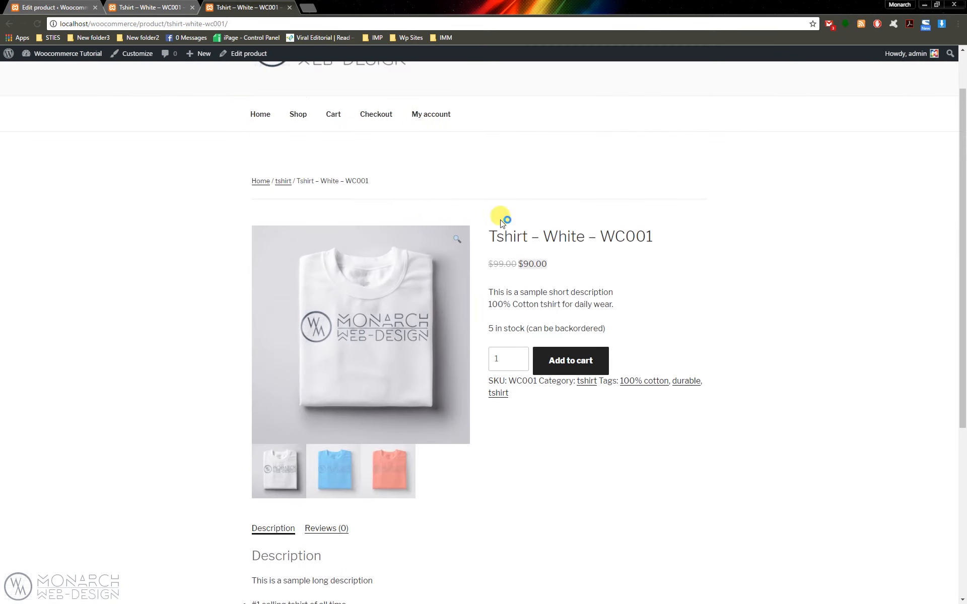
{"action": "left_click_drag", "start_coordinate": [488, 263], "coordinate": [556, 260]}
{"action": "left_click", "coordinate": [495, 276]}
{"action": "left_click", "coordinate": [544, 278]}
{"action": "scroll", "coordinate": [542, 279], "scroll_direction": "down", "scroll_amount": 3}
{"action": "scroll", "coordinate": [519, 278], "scroll_direction": "down", "scroll_amount": 1}
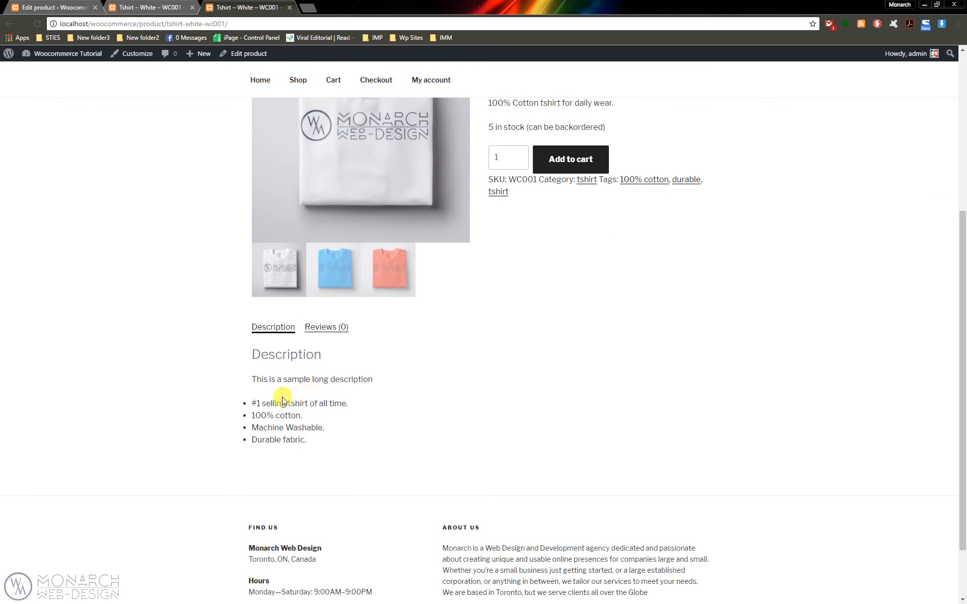
{"action": "scroll", "coordinate": [267, 400], "scroll_direction": "down", "scroll_amount": 1}
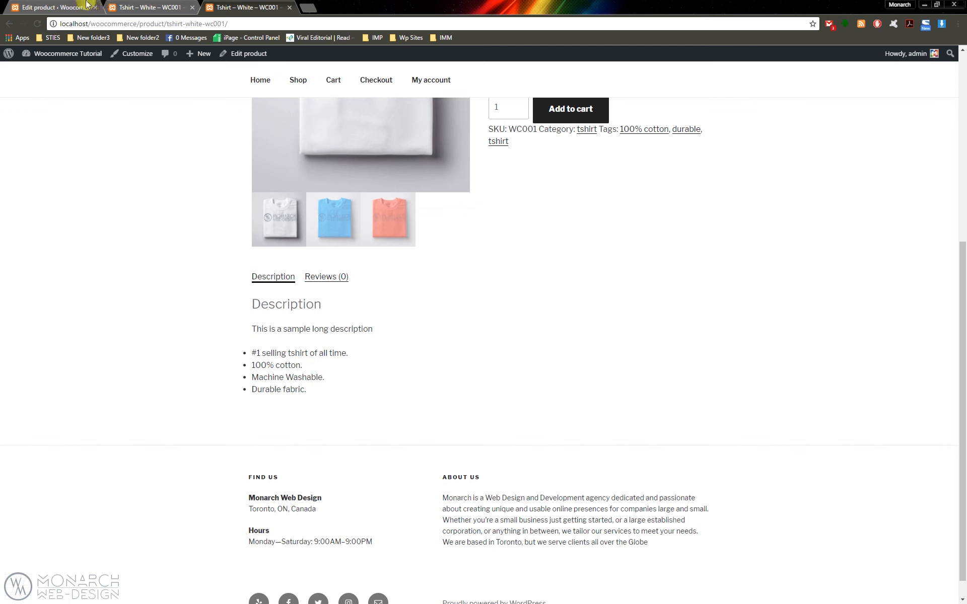
Compare the earlier copy of the live product page with the updated one
{"action": "left_click", "coordinate": [86, 6]}
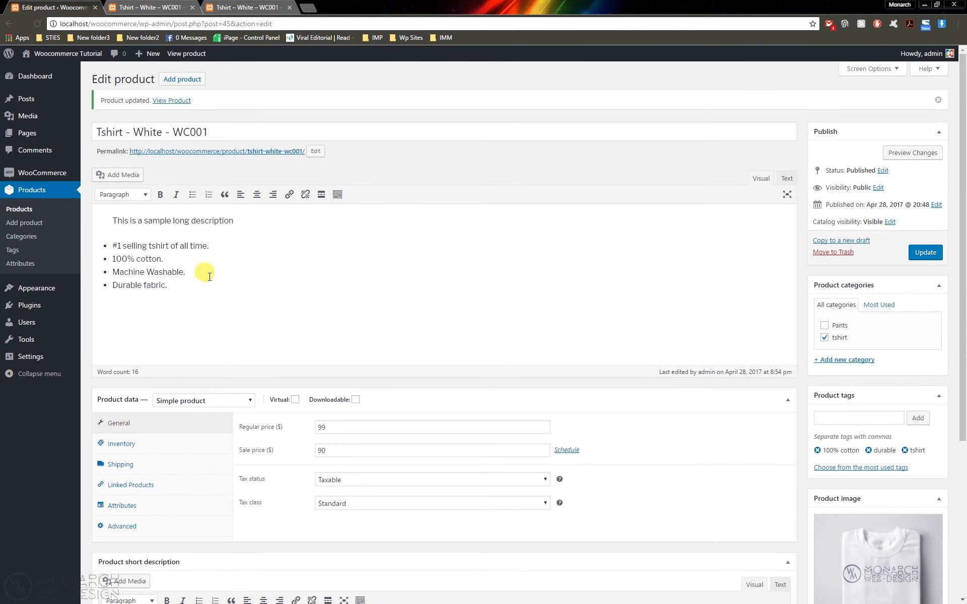
{"action": "left_click", "coordinate": [151, 7]}
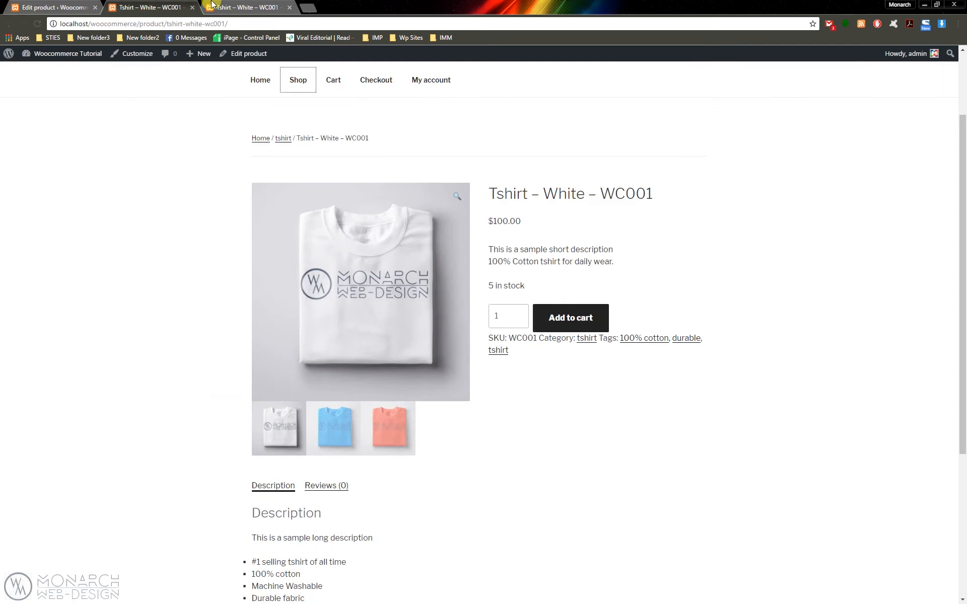
{"action": "left_click", "coordinate": [250, 6]}
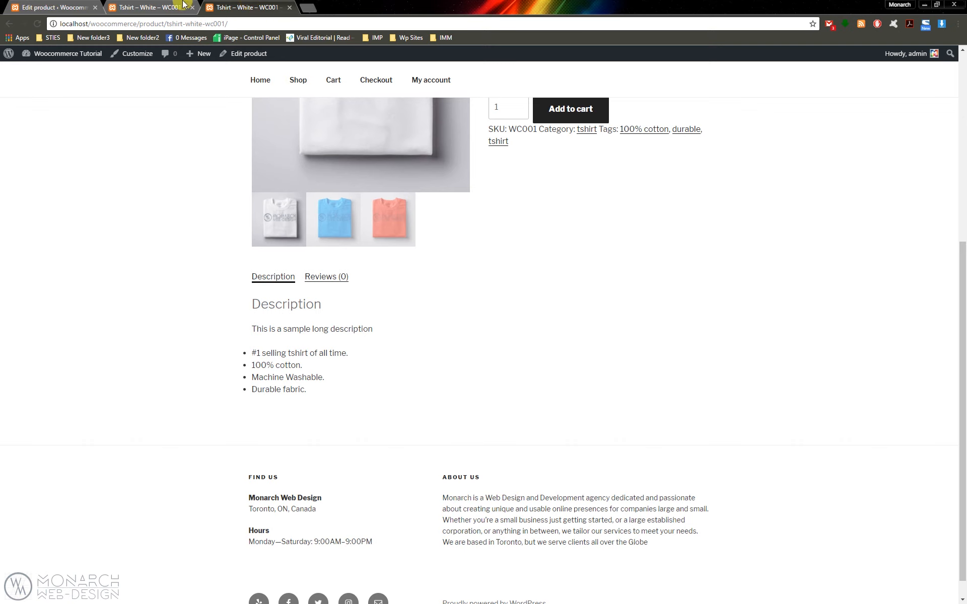
Return to the product editor and examine the available product types without changing the selection
{"action": "left_click", "coordinate": [49, 6]}
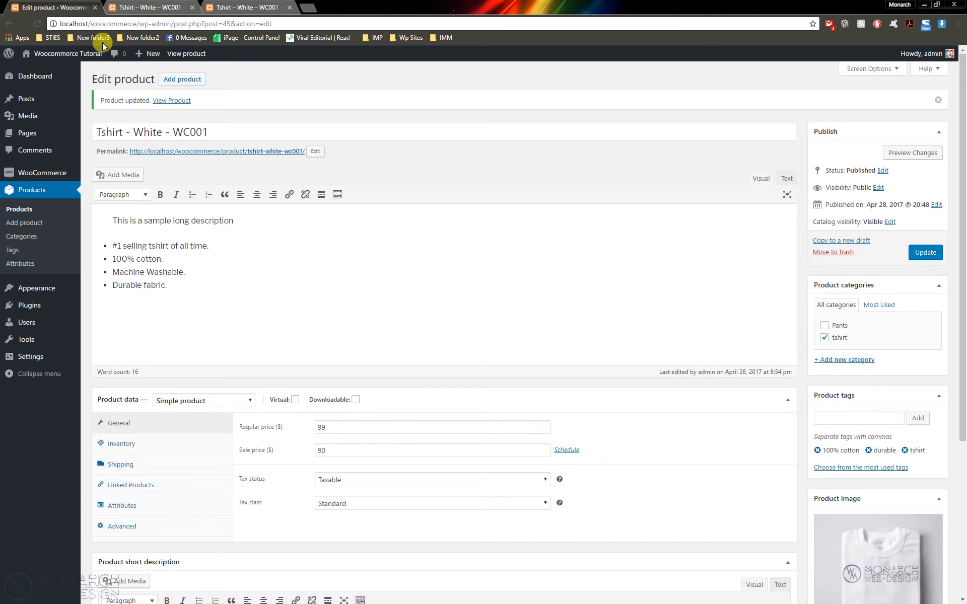
{"action": "scroll", "coordinate": [312, 328], "scroll_direction": "down", "scroll_amount": 4}
{"action": "left_click", "coordinate": [220, 200]}
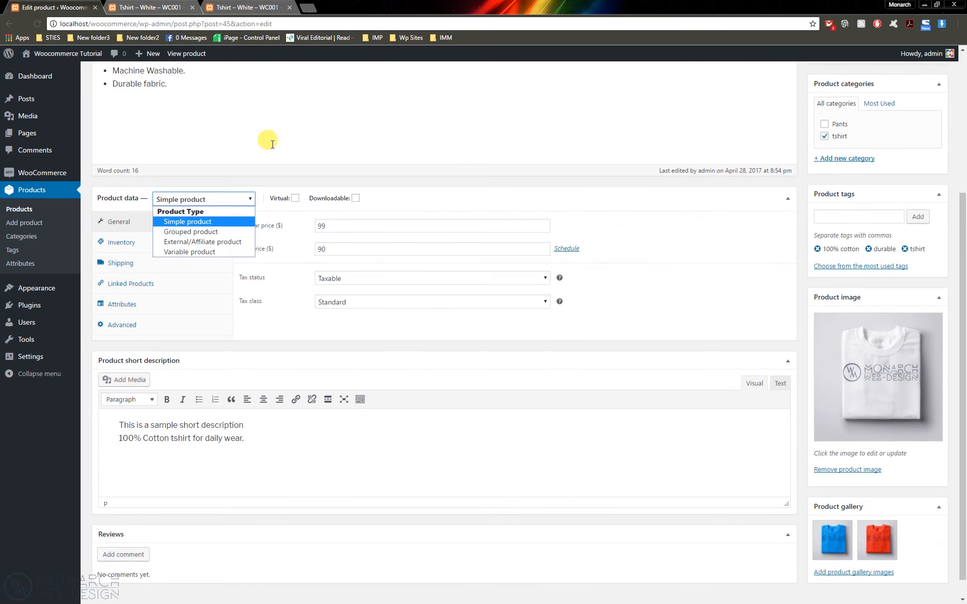
{"action": "scroll", "coordinate": [271, 144], "scroll_direction": "up", "scroll_amount": 4}
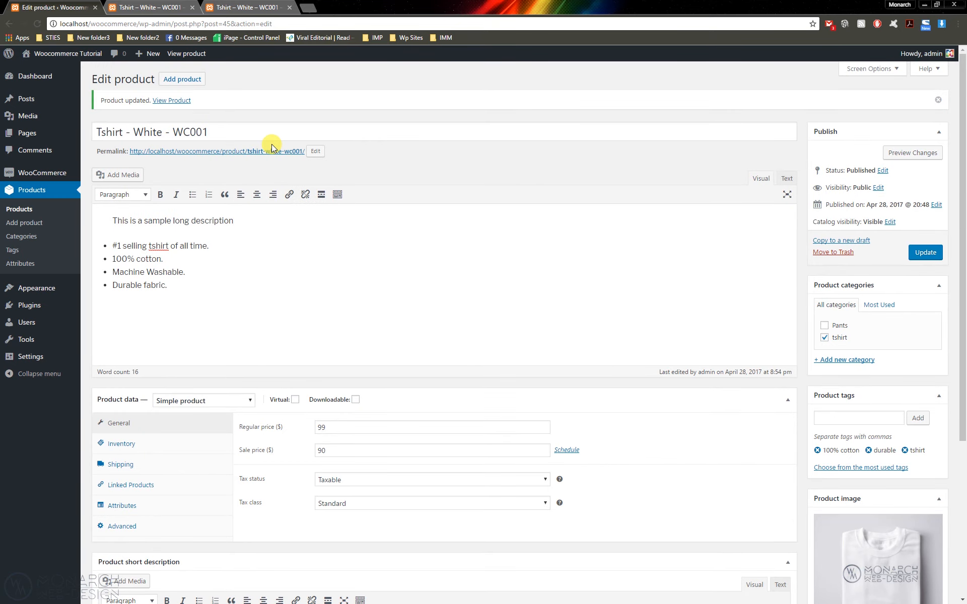